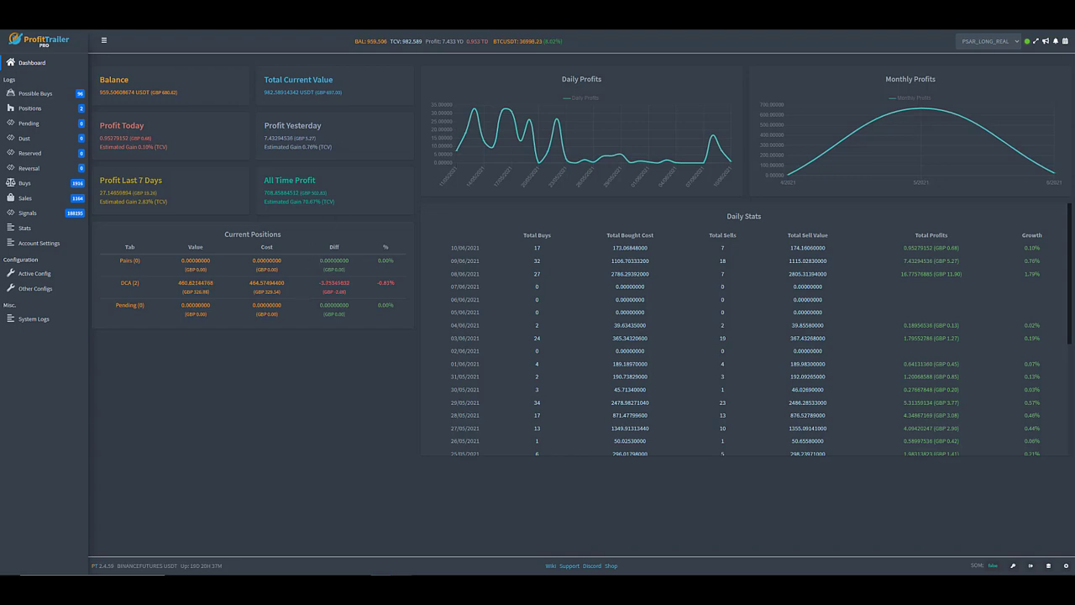
Open the Possible Buys log and look through its full list of coins.
click(32, 95)
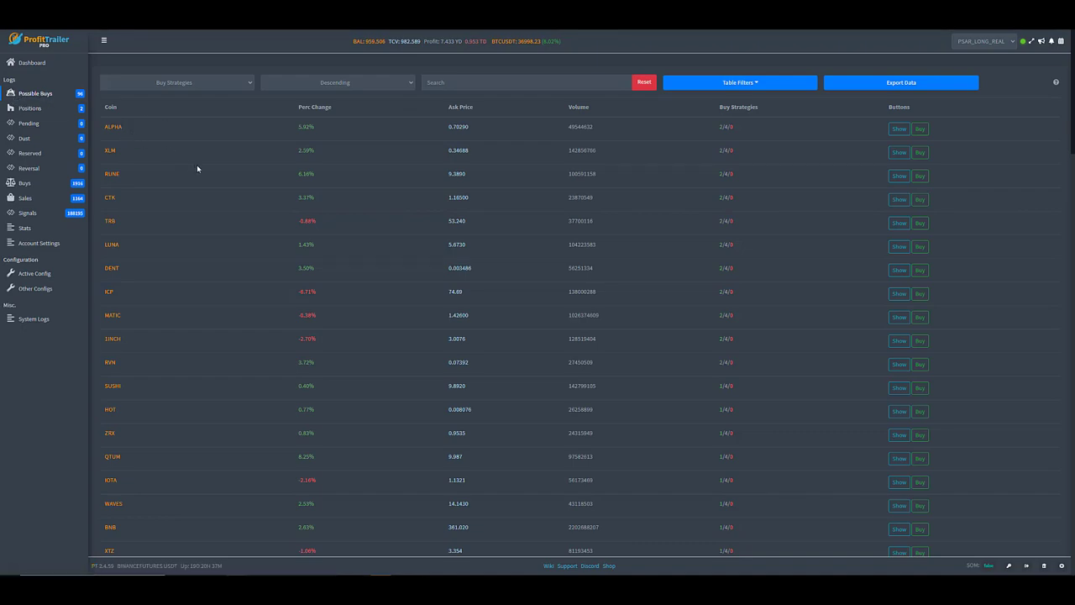
scroll(237, 166, down, 5)
scroll(239, 163, down, 10)
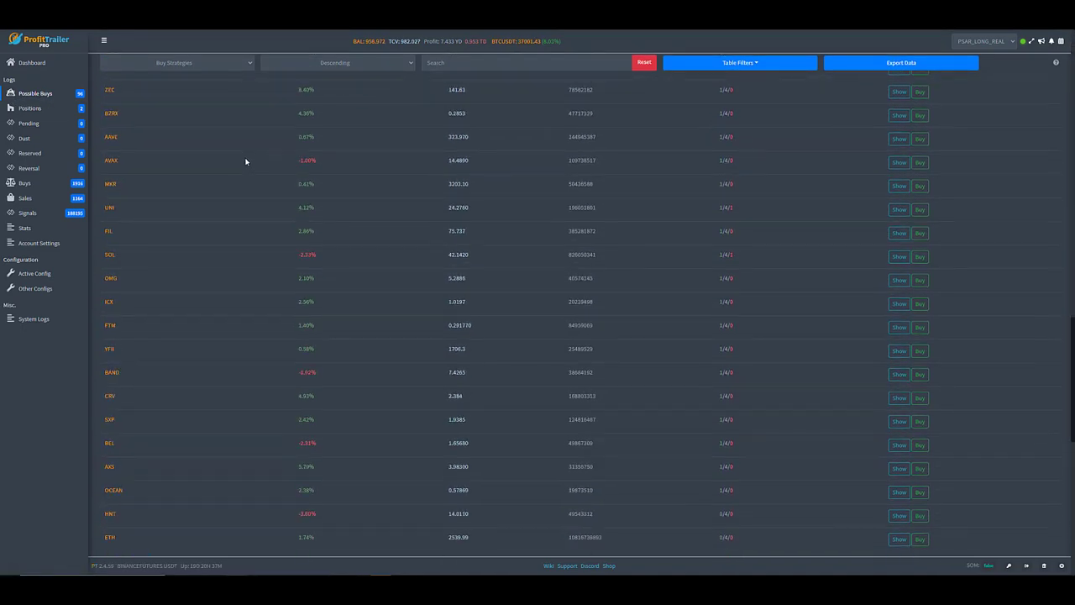
scroll(252, 159, up, 15)
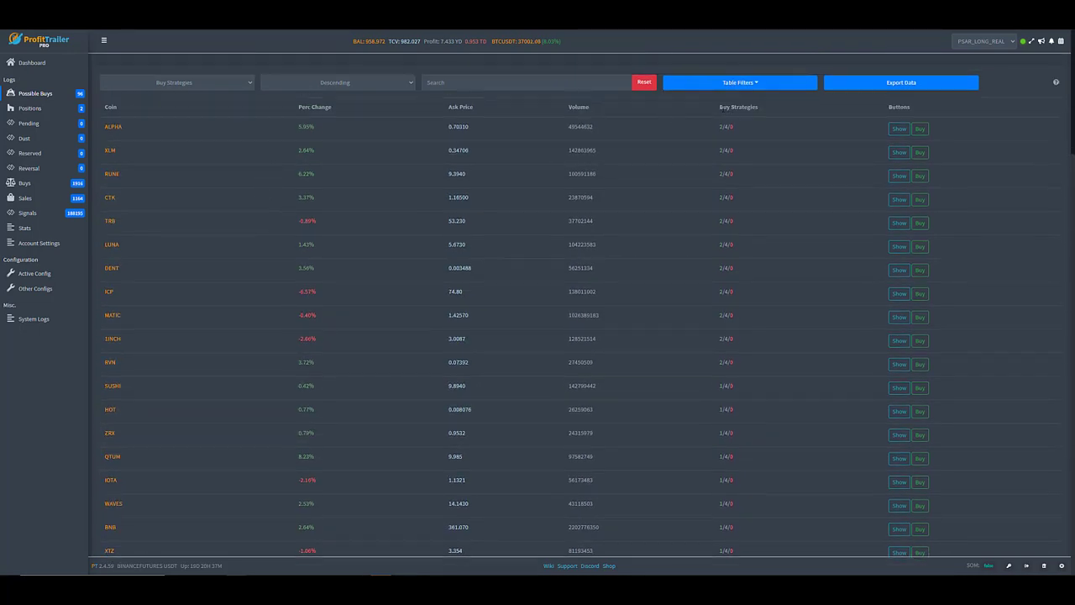
Expand the ALPHA coin's details and examine its buy strategies, including EMASPREAD, LOWBB15M, STOCH and PSARLONG.
drag(718, 107, 763, 110)
click(898, 129)
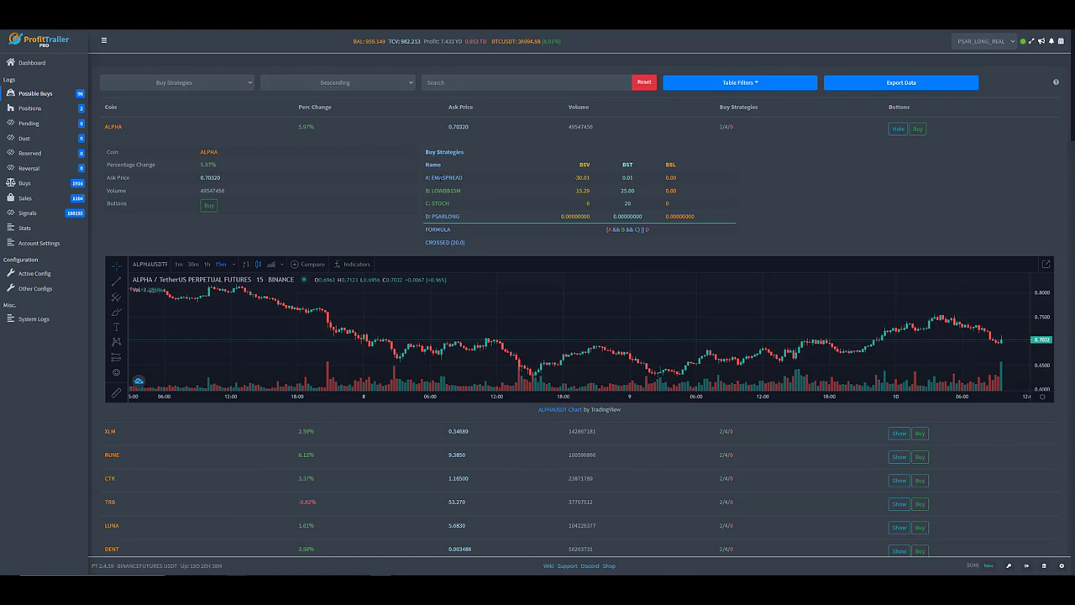
double_click(480, 177)
click(480, 177)
drag(453, 177, 470, 206)
click(460, 208)
double_click(479, 219)
click(458, 212)
drag(422, 218, 470, 216)
click(467, 215)
triple_click(450, 216)
click(449, 216)
Open the Signals log and examine the newest entry's sent and expiry times, provider, pair, exchange and label.
click(27, 213)
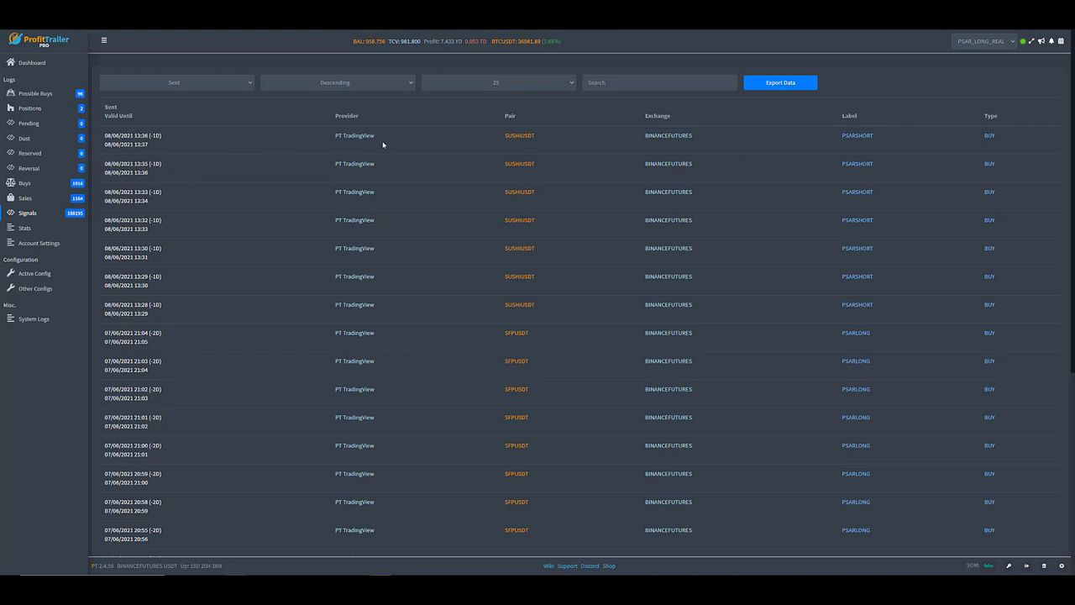
drag(103, 133, 175, 151)
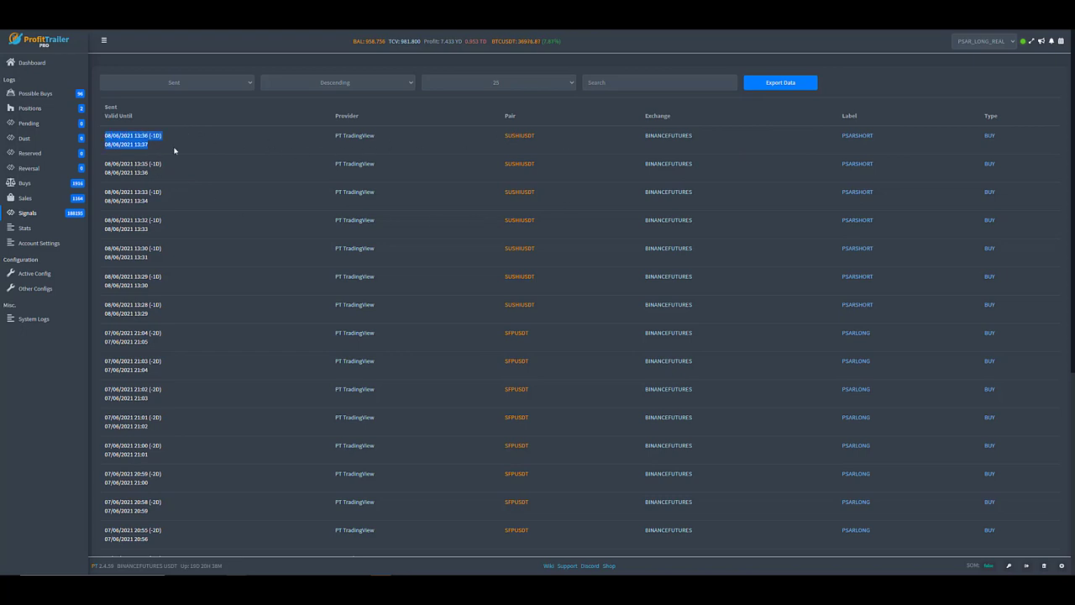
drag(376, 137, 335, 136)
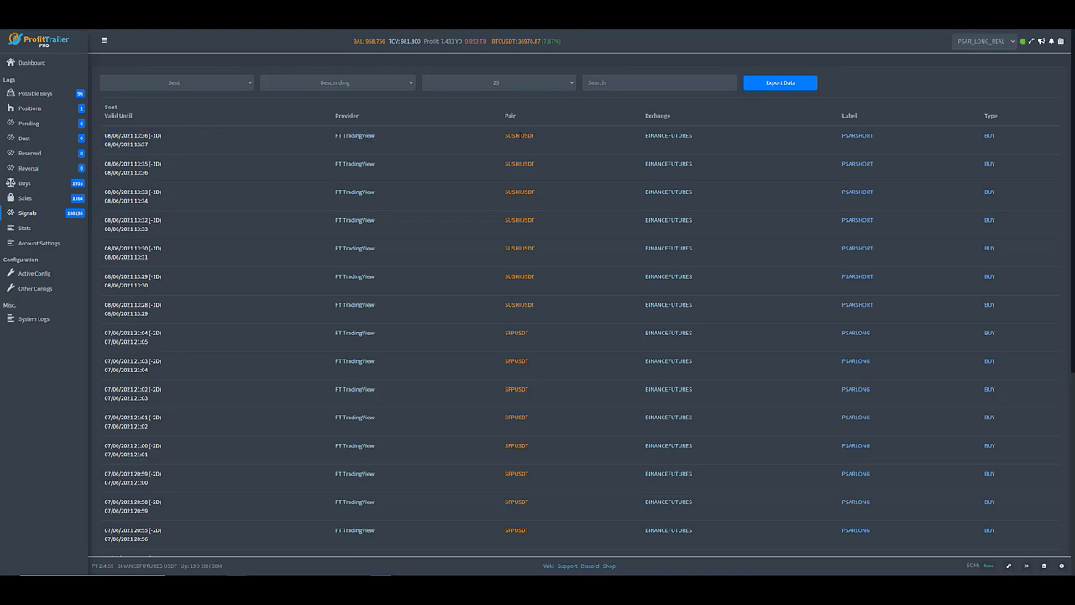
double_click(523, 136)
double_click(665, 136)
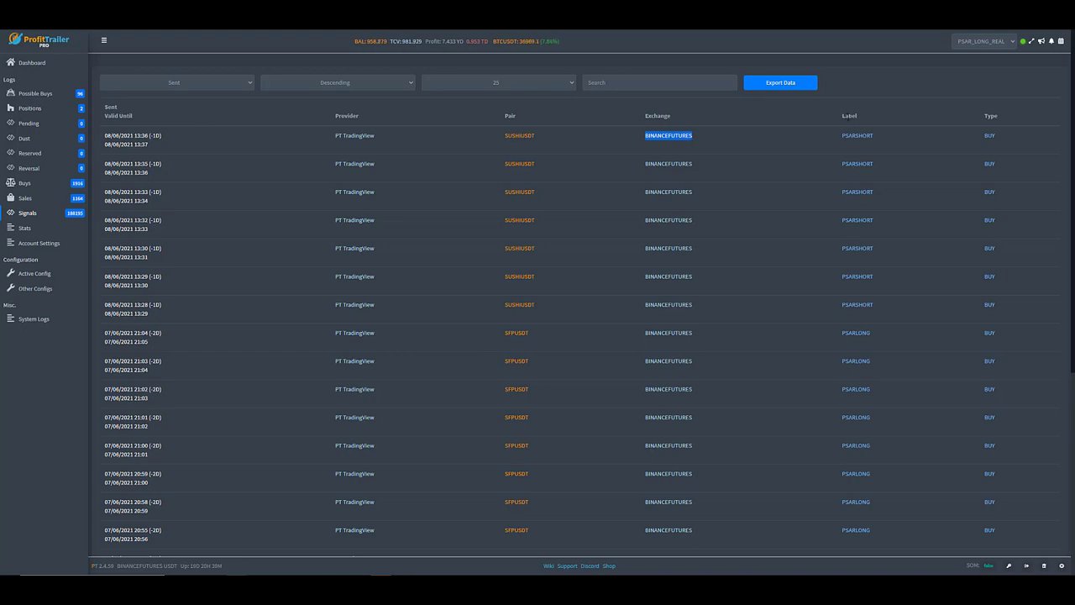
drag(849, 123, 855, 136)
click(884, 144)
click(883, 140)
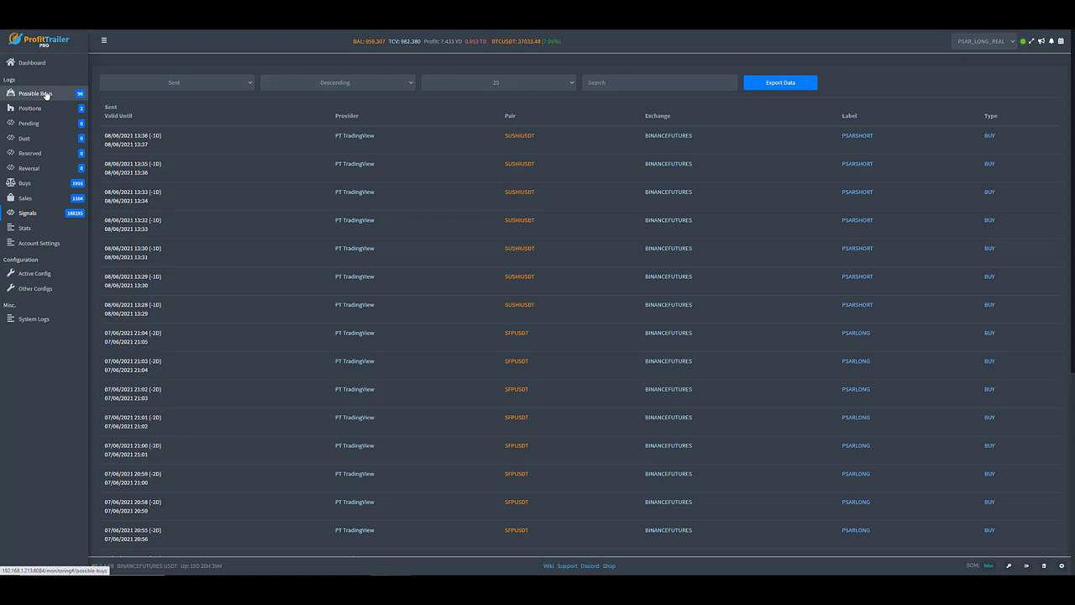
Return to the Possible Buys log and sort the coins by volume, then inspect the volume of ETH.
click(46, 94)
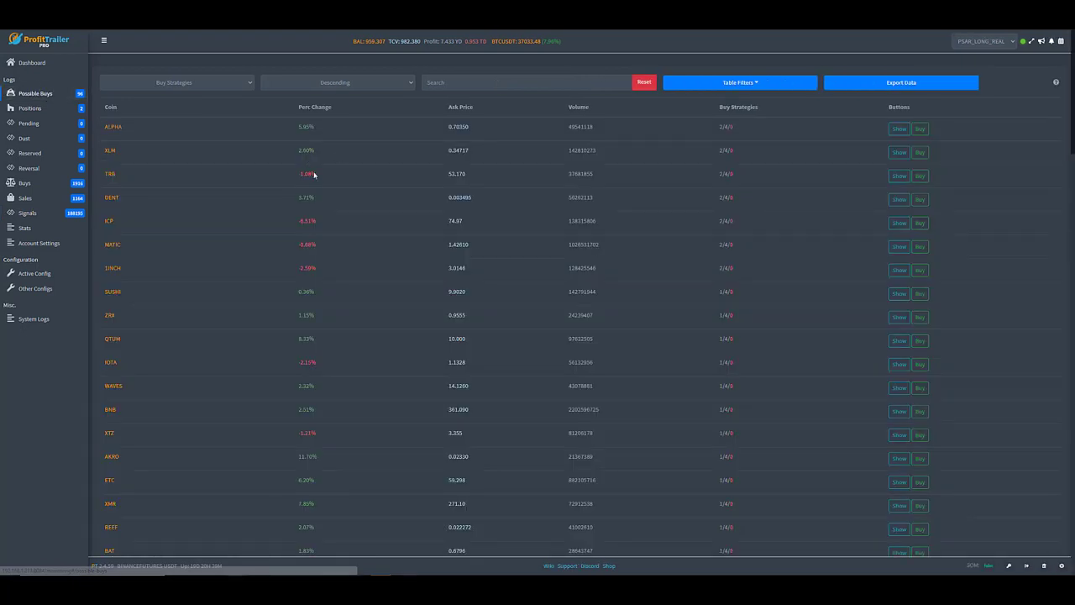
click(201, 84)
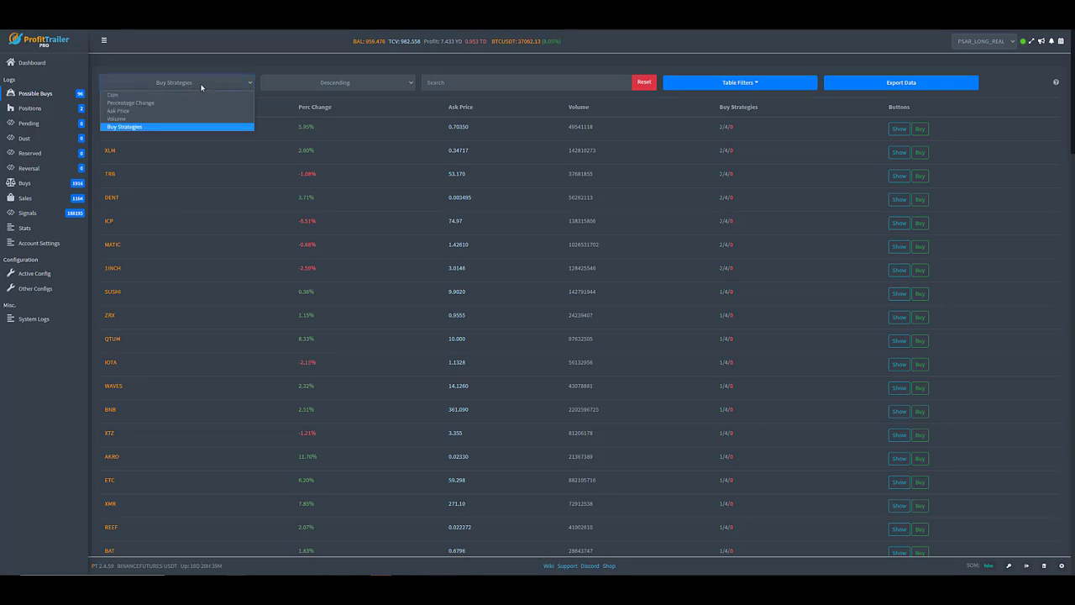
click(132, 120)
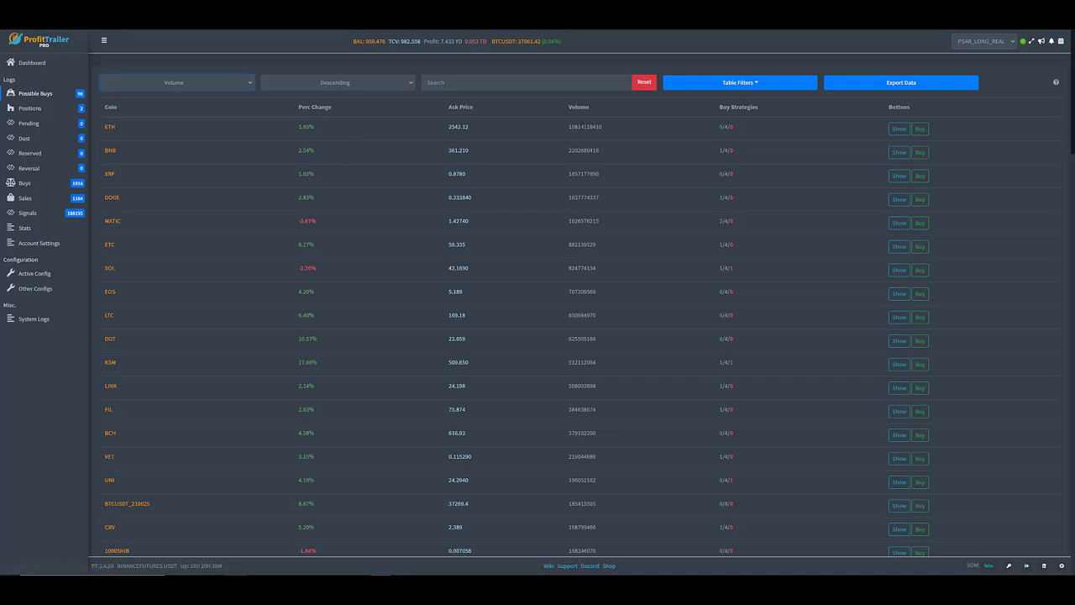
drag(569, 127, 613, 127)
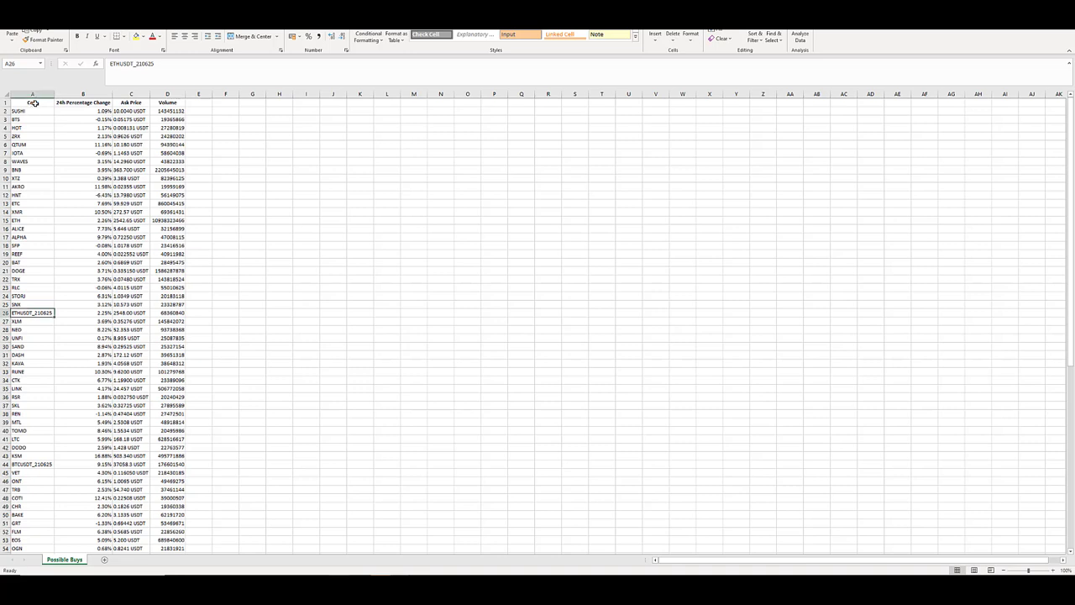
Turn on filters for the header row of the Possible Buys sheet.
click(34, 103)
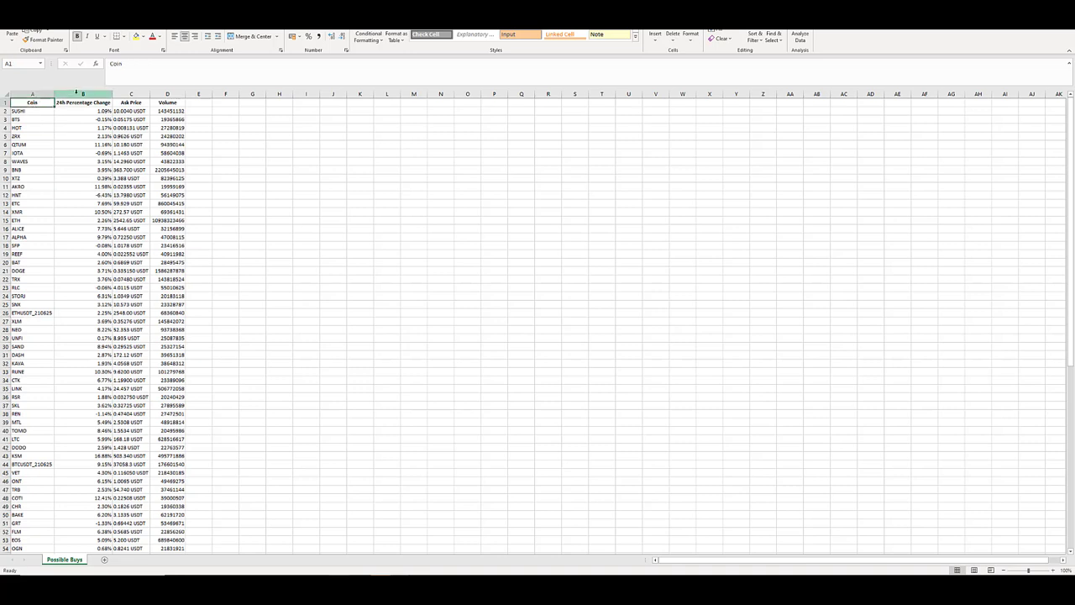
text(atOM)
key(Escape)
key(alt+a)
key(t)
click(51, 110)
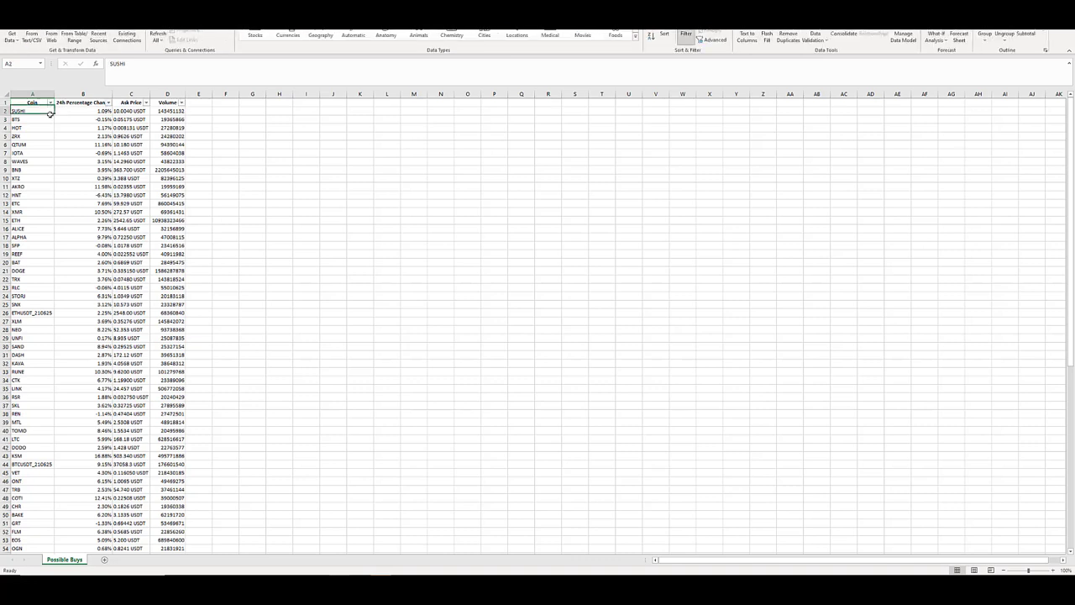
Delete the rows of the dated contracts ETHUSDT_210625 and BTCUSDT_210625 from the coin list.
click(51, 103)
click(58, 312)
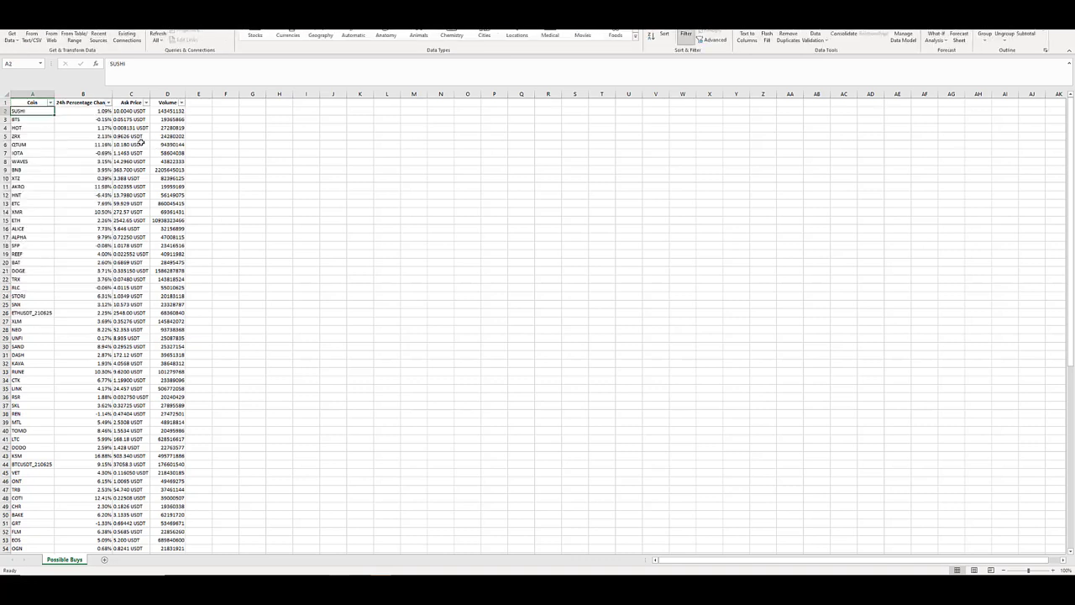
click(42, 312)
click(50, 102)
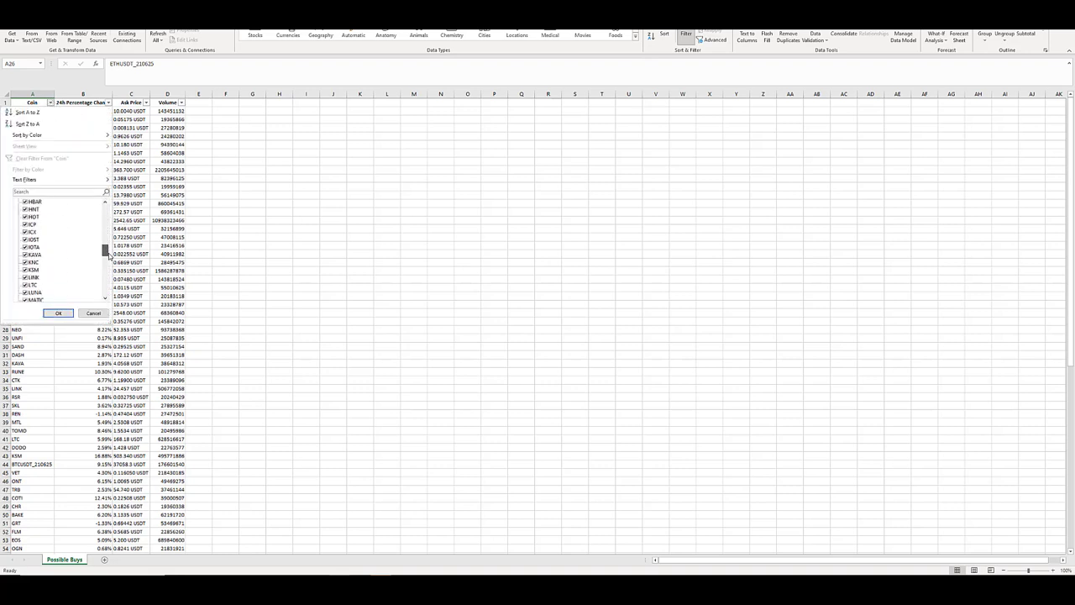
click(129, 216)
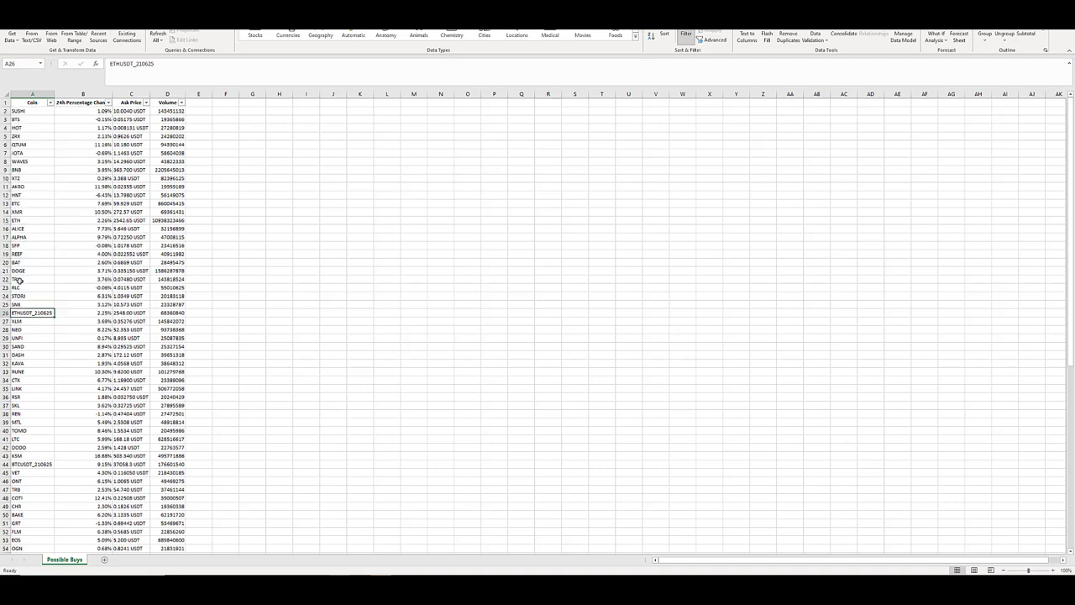
ctrl+click(40, 463)
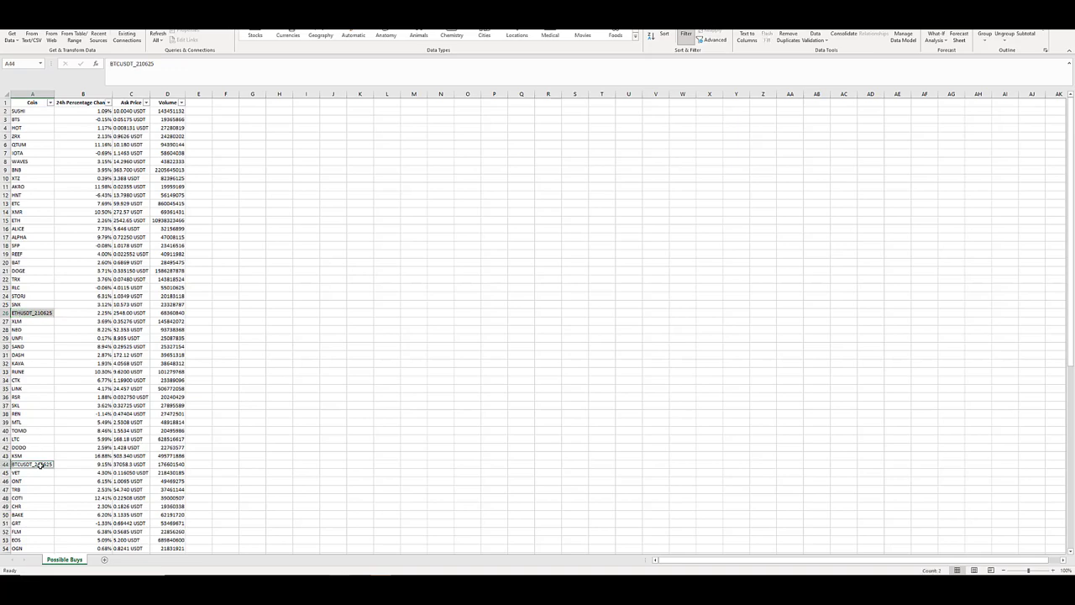
scroll(92, 412, down, 9)
scroll(98, 391, down, 5)
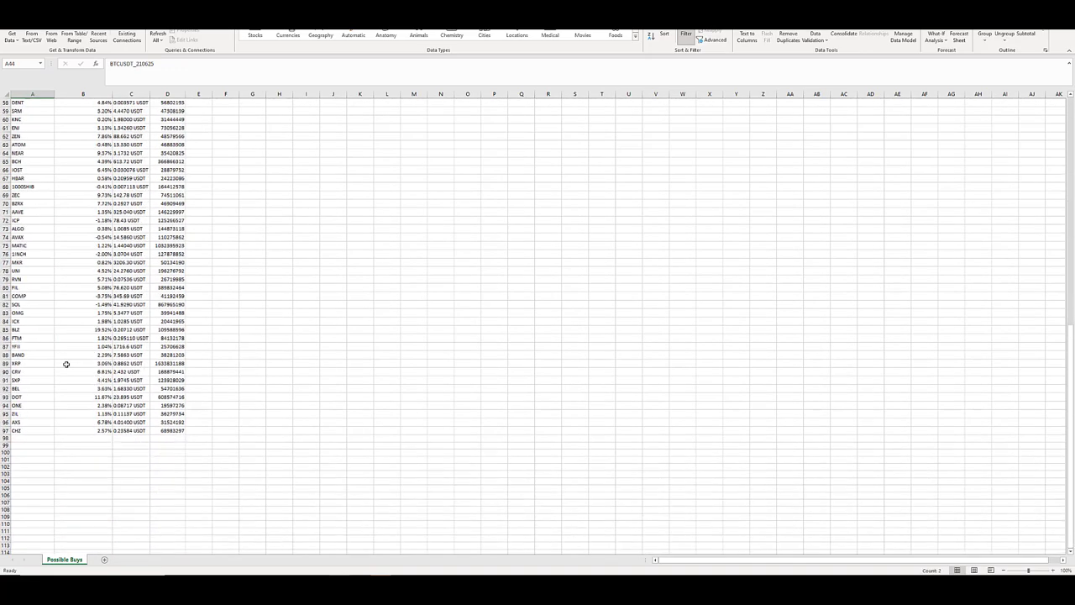
scroll(67, 365, up, 14)
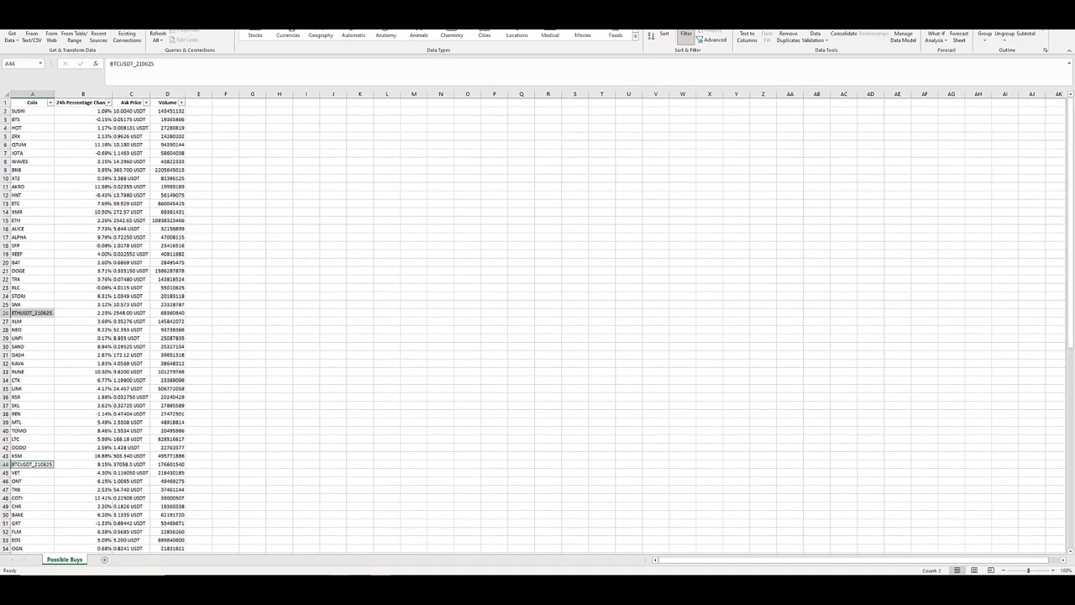
key(alt+Tab)
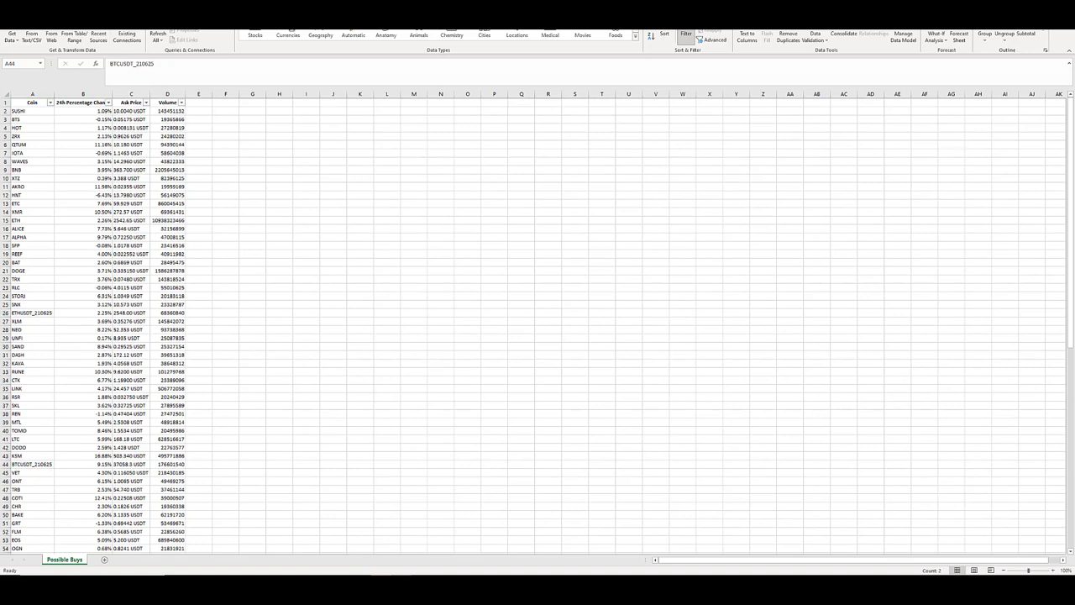
key(alt+Tab)
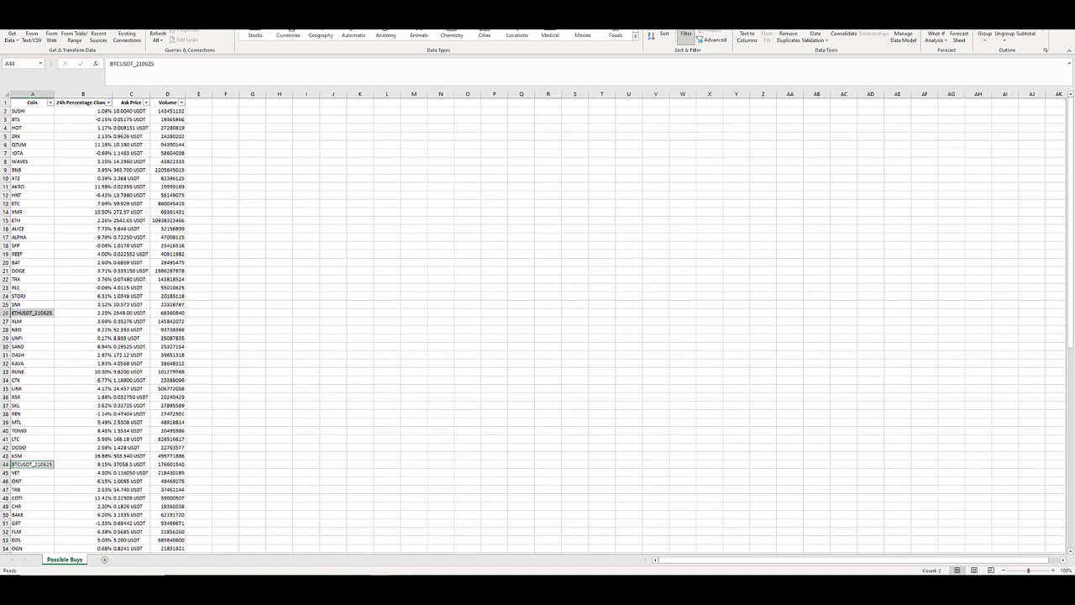
key(ctrl+minus)
click(58, 204)
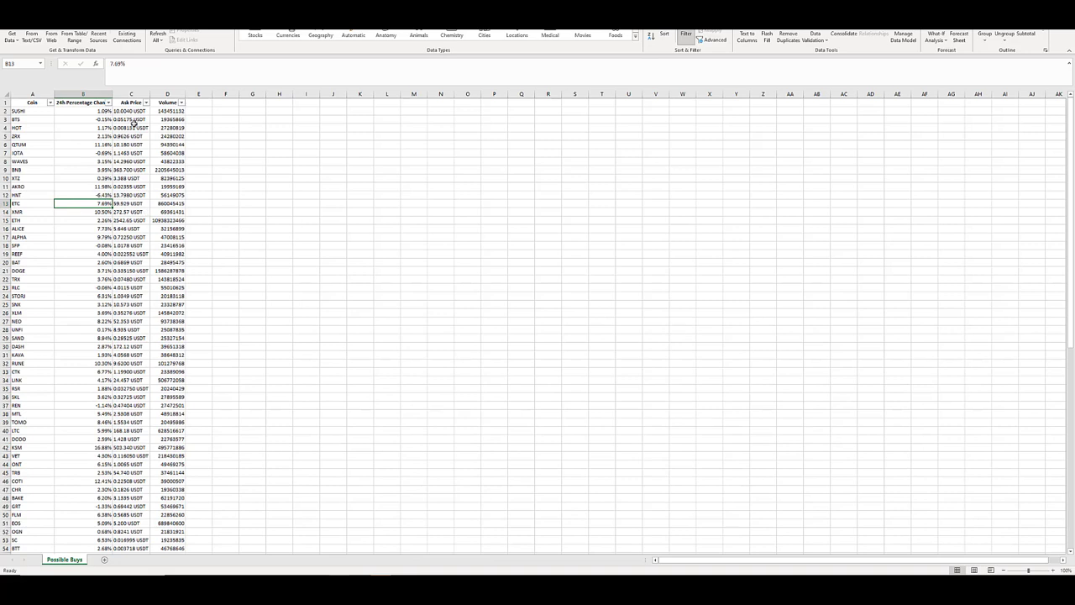
Sort the coin list by the Volume column from largest to smallest.
click(179, 112)
click(183, 102)
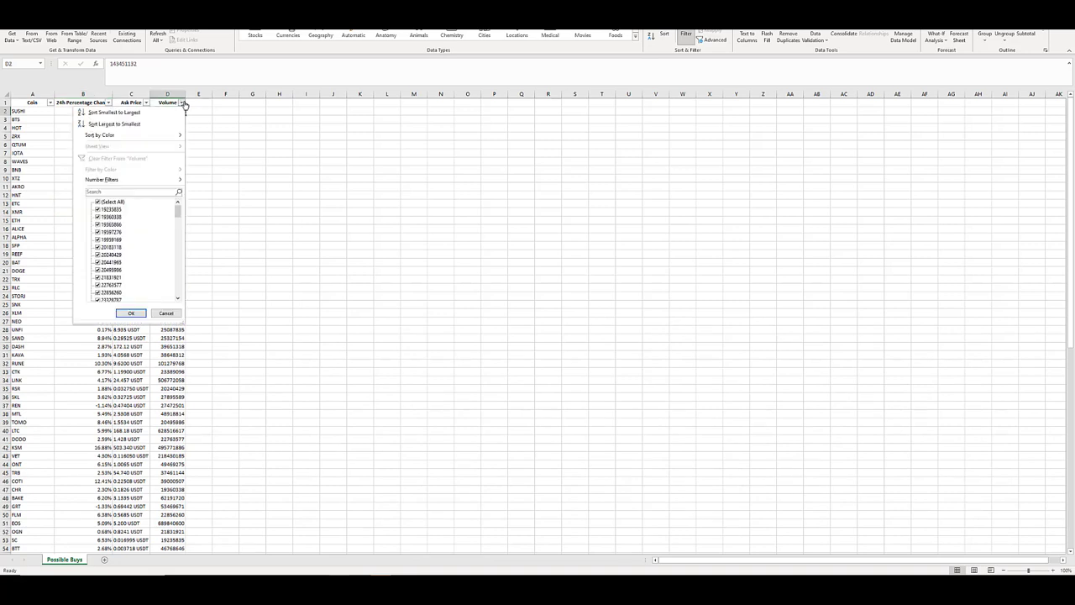
click(114, 124)
key(Down)
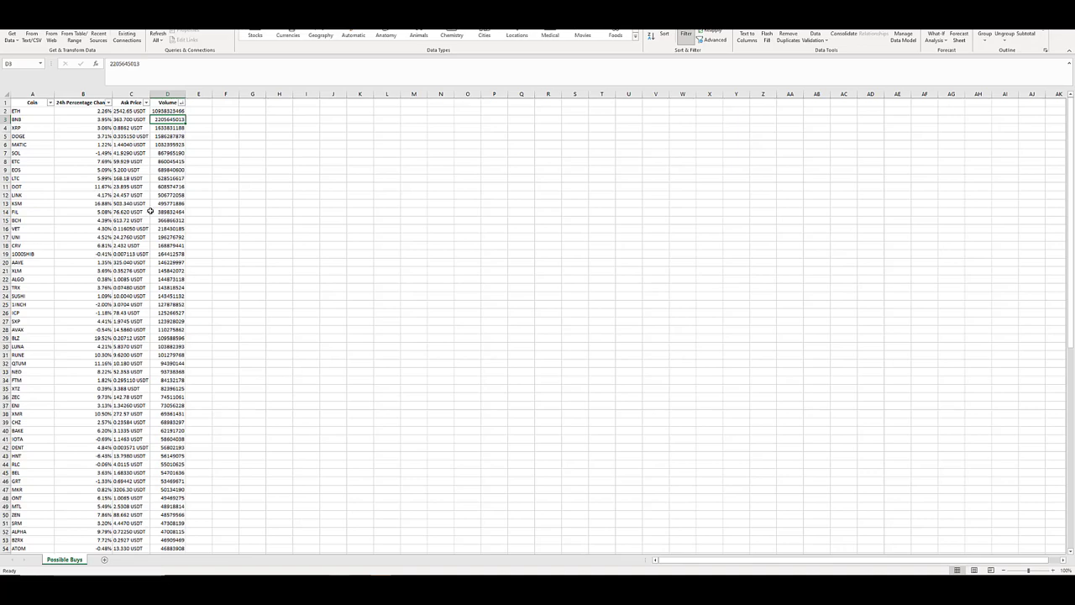
Review the sorted list down to its lowest-volume coins, and check the 1000SHIB row's figures.
scroll(154, 212, down, 4)
scroll(155, 212, down, 14)
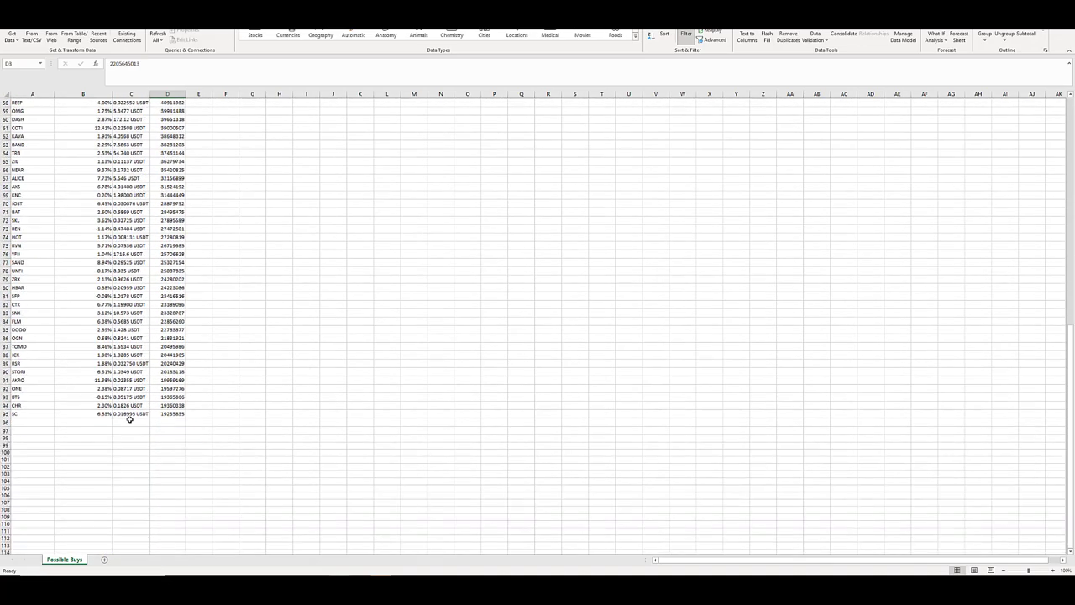
drag(170, 405, 32, 288)
click(94, 263)
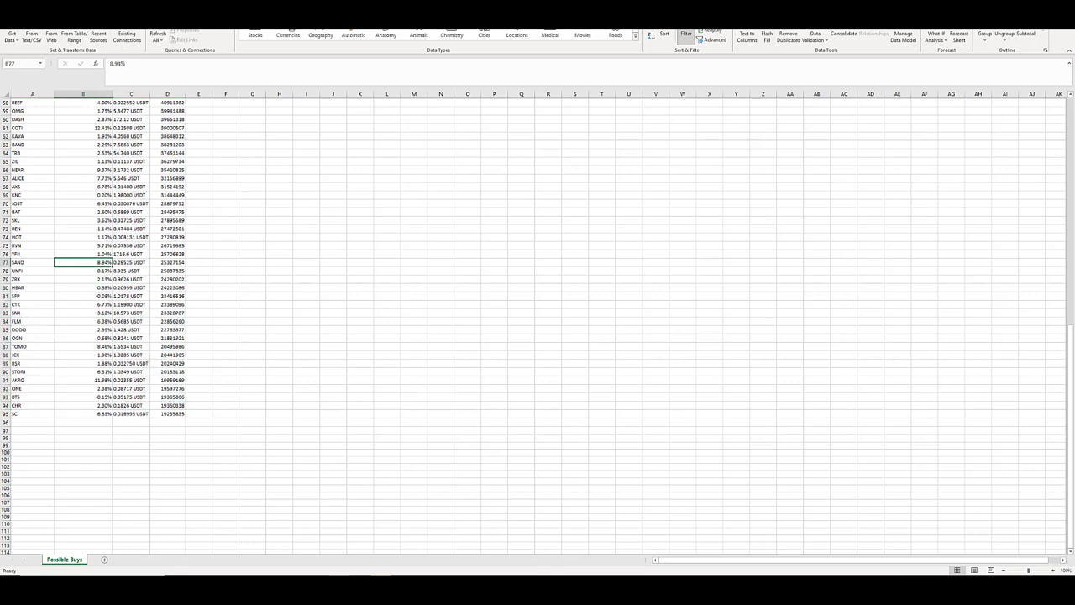
scroll(117, 332, up, 17)
scroll(96, 332, up, 2)
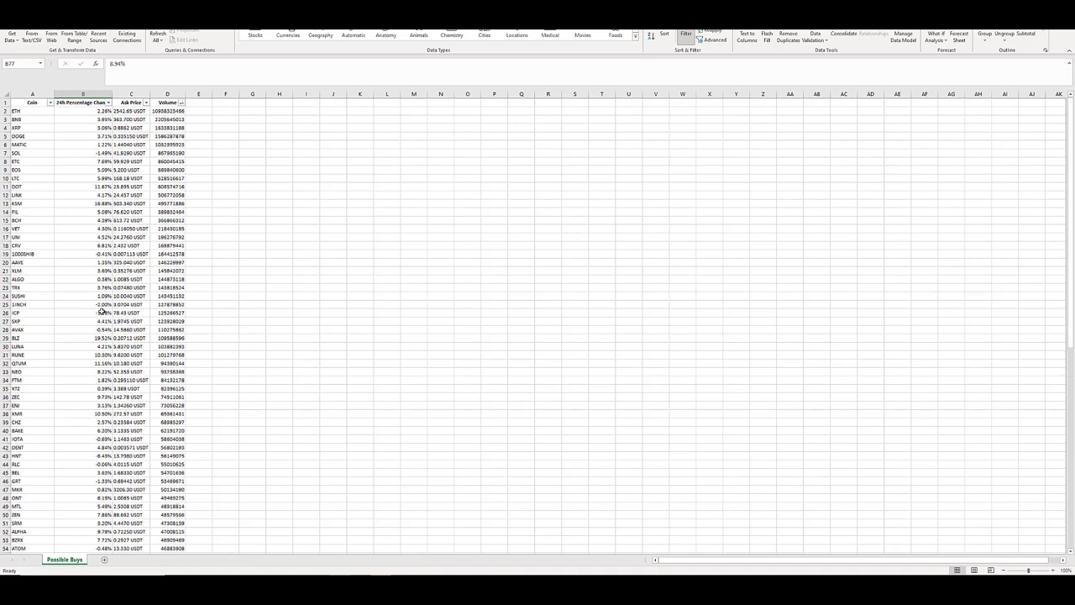
drag(21, 253, 180, 253)
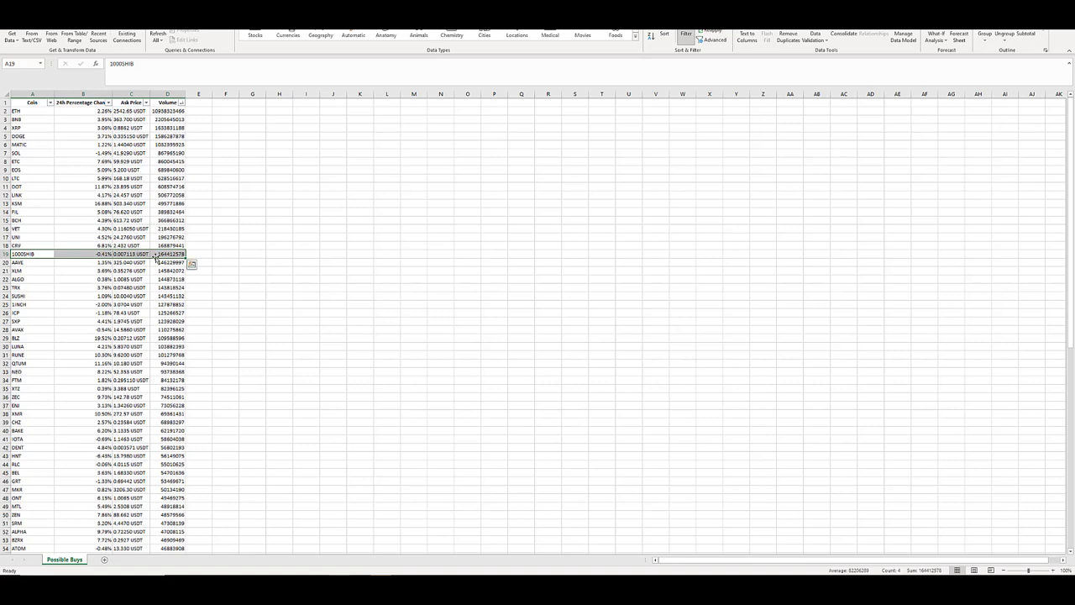
click(126, 203)
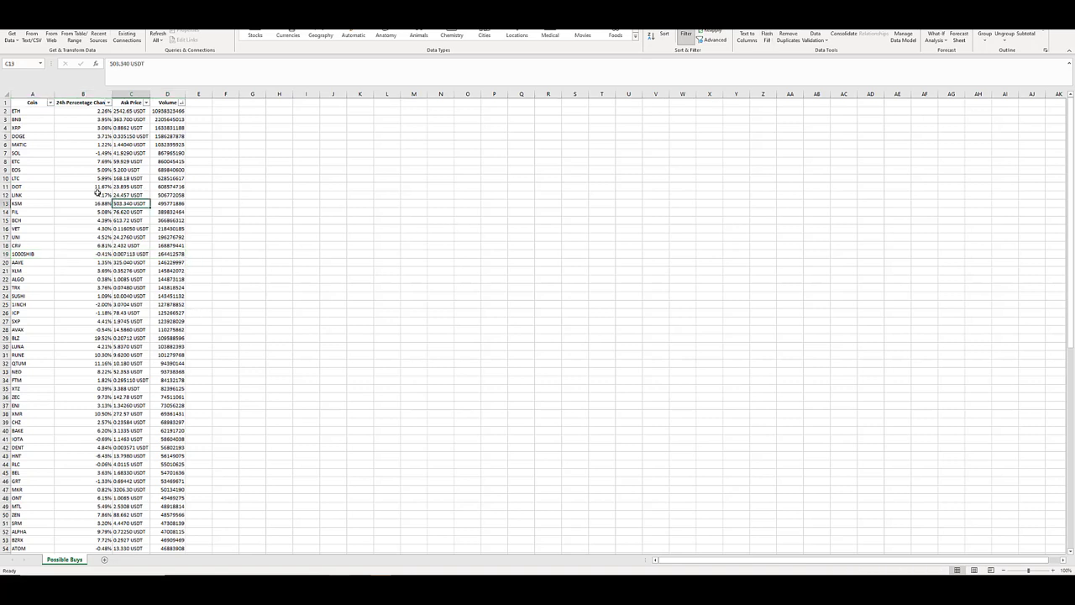
Examine the coins from ETH through HNT and the lower-volume coins listed after them.
drag(25, 111, 31, 458)
scroll(40, 345, down, 6)
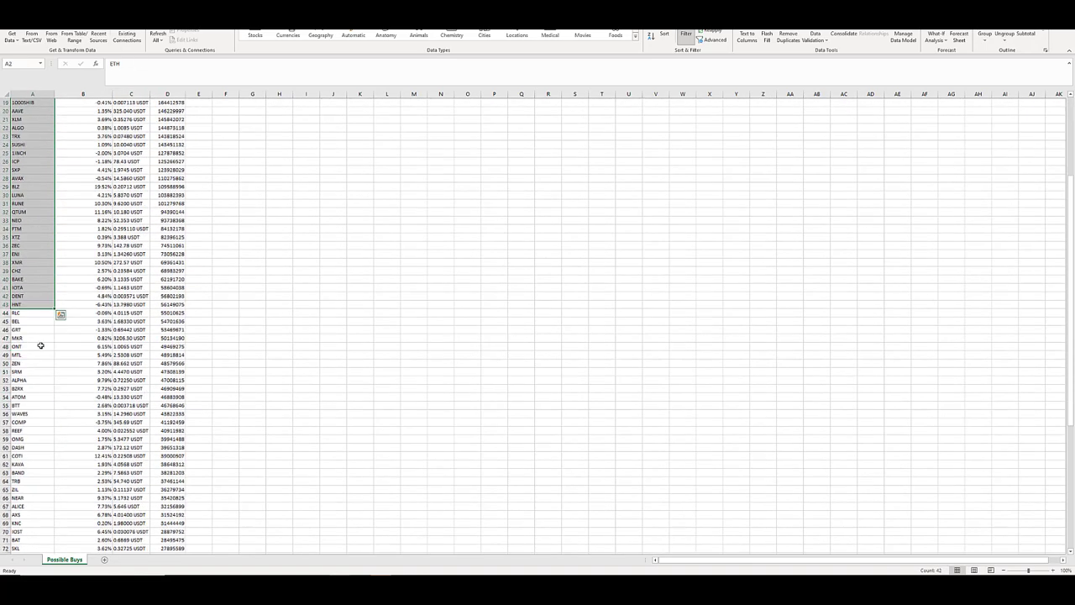
scroll(42, 332, down, 4)
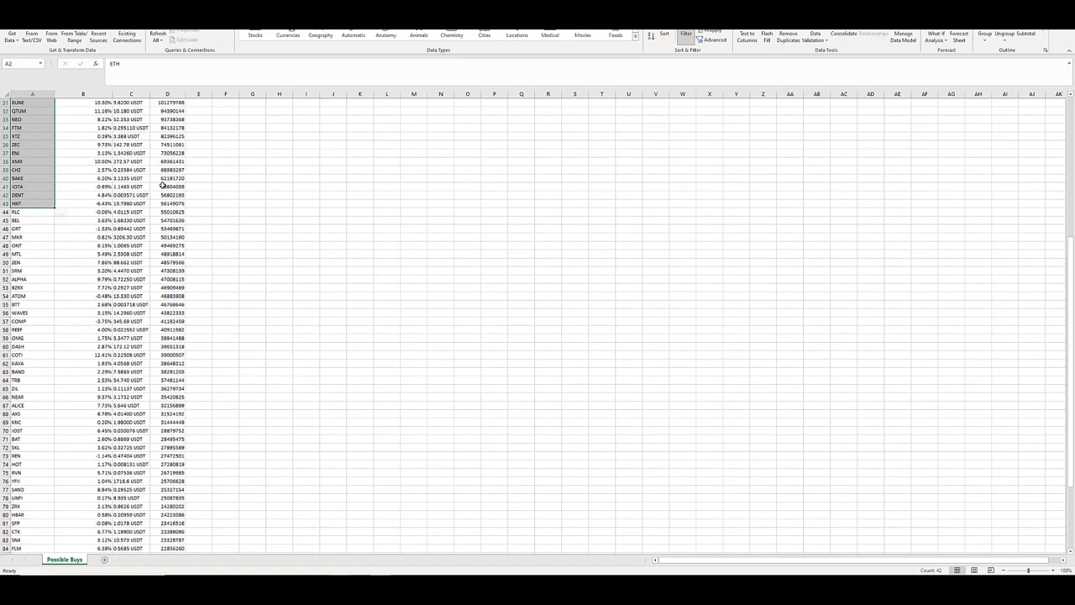
click(136, 185)
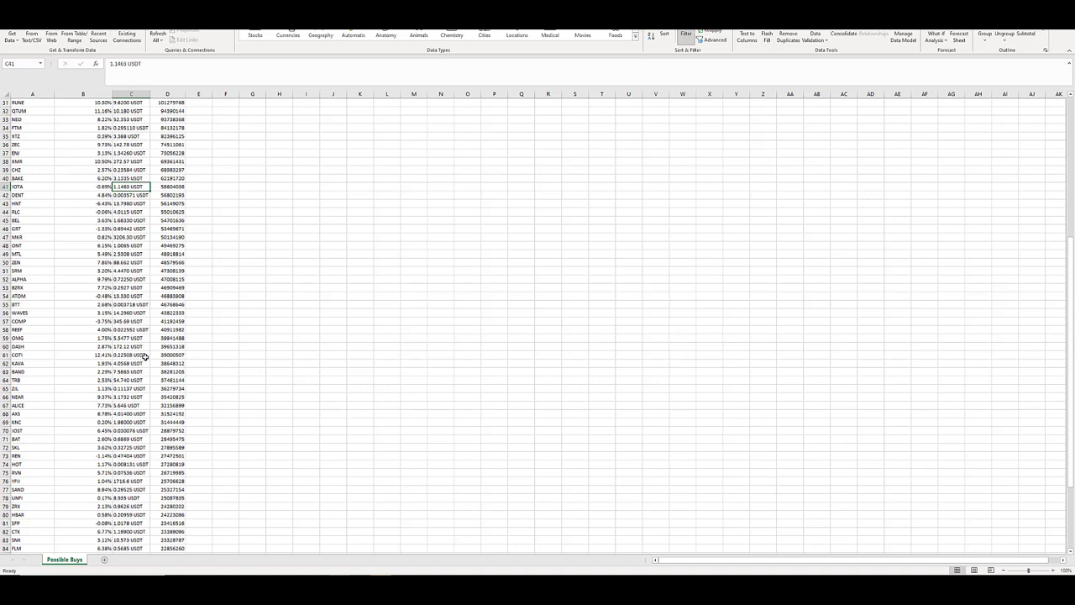
scroll(118, 332, down, 5)
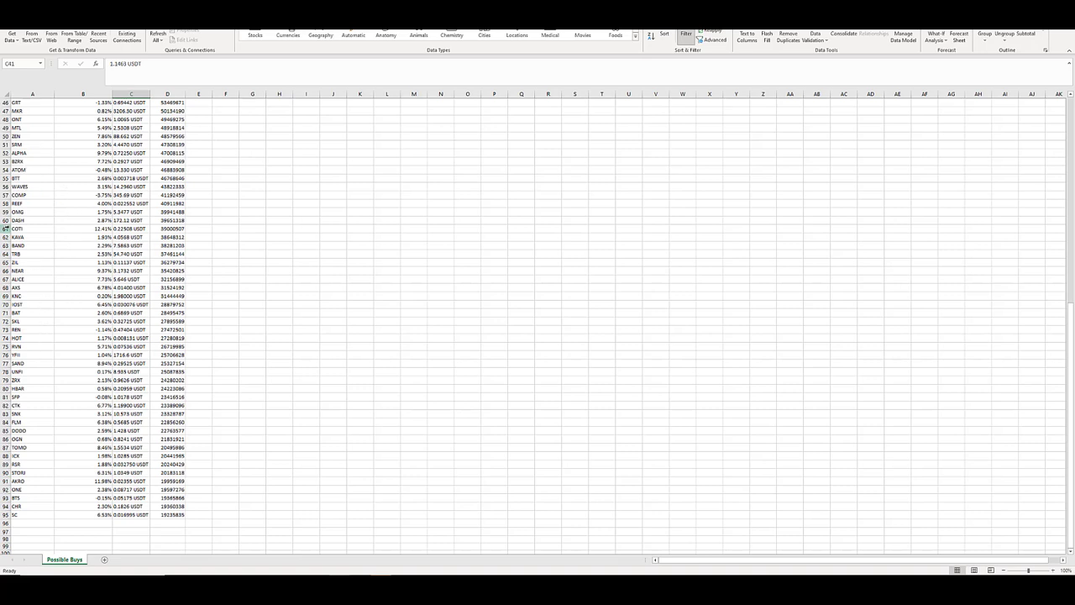
Review the Coin column of the volume-sorted list from ETH down to SC.
click(27, 355)
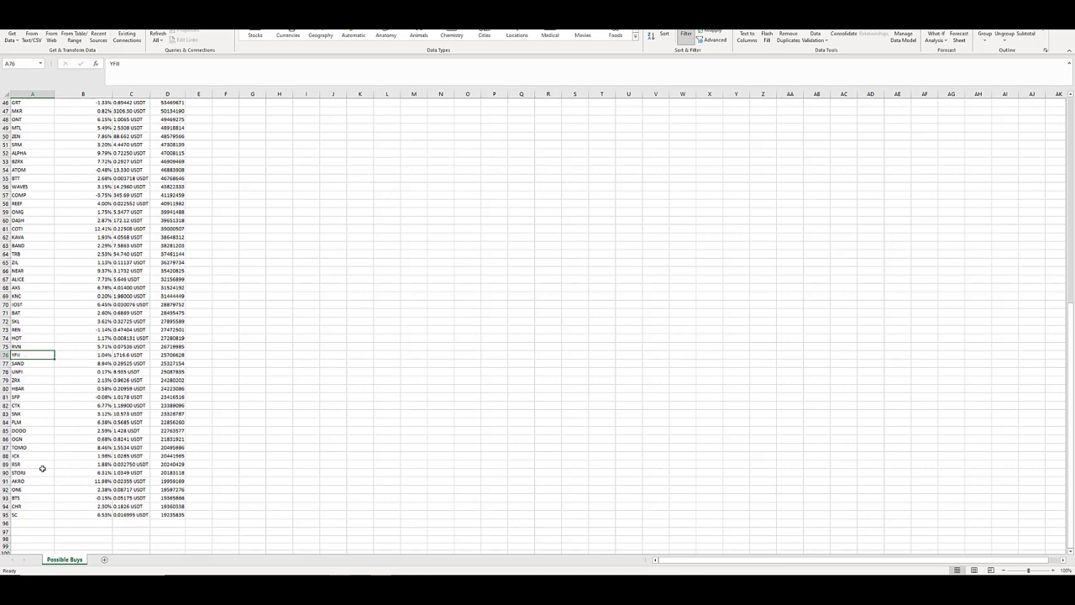
scroll(29, 304, up, 4)
scroll(29, 304, up, 11)
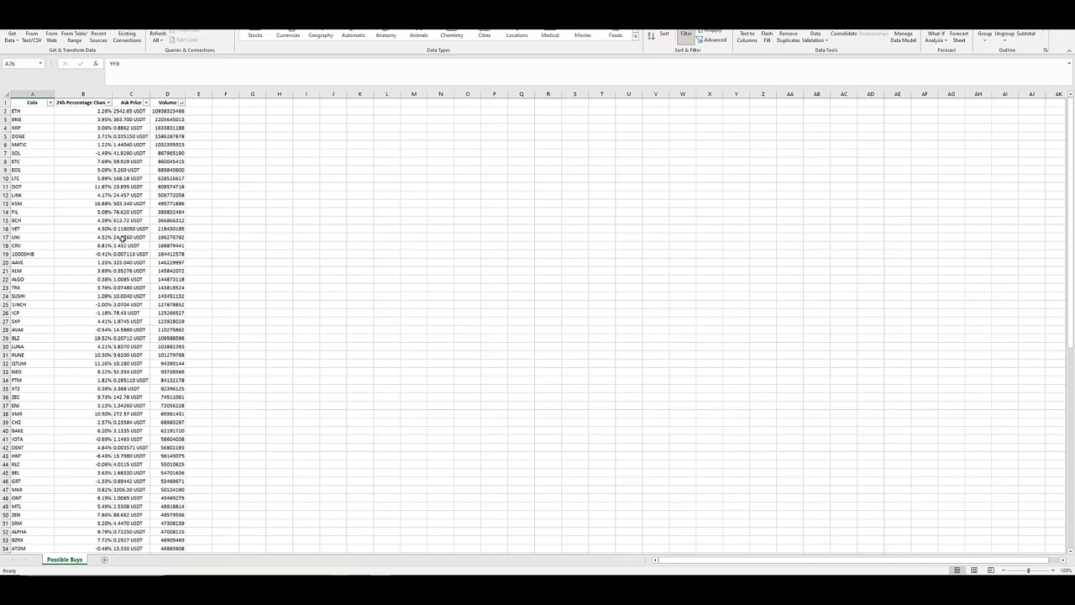
drag(27, 111, 30, 523)
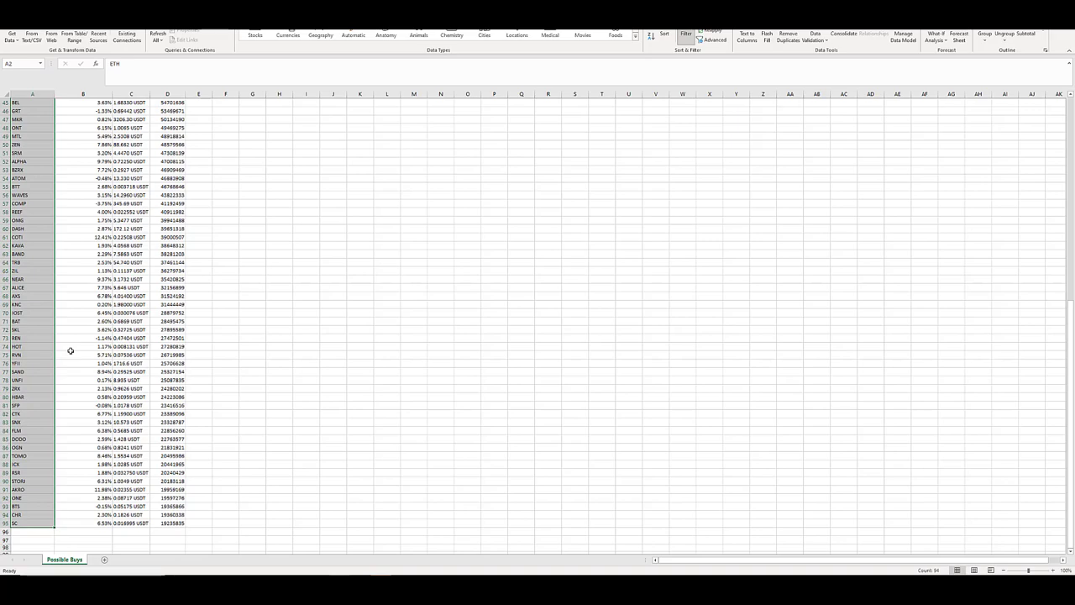
scroll(71, 350, up, 15)
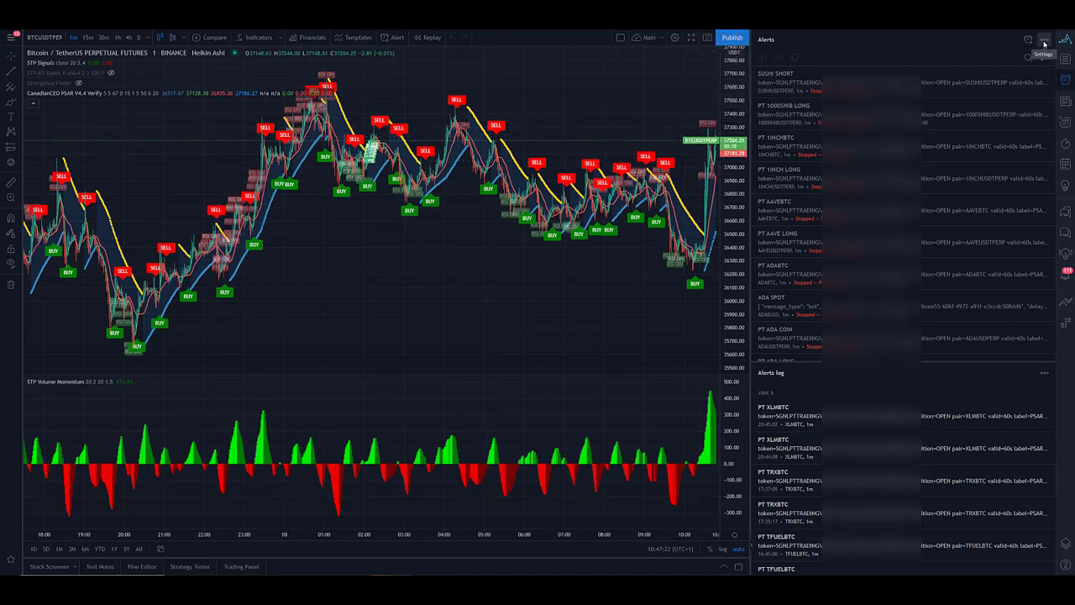
Switch to TradingView, refresh the chart, and check the input settings of the CanadianCEO PSAR V4.4 Verify indicator.
key(F5)
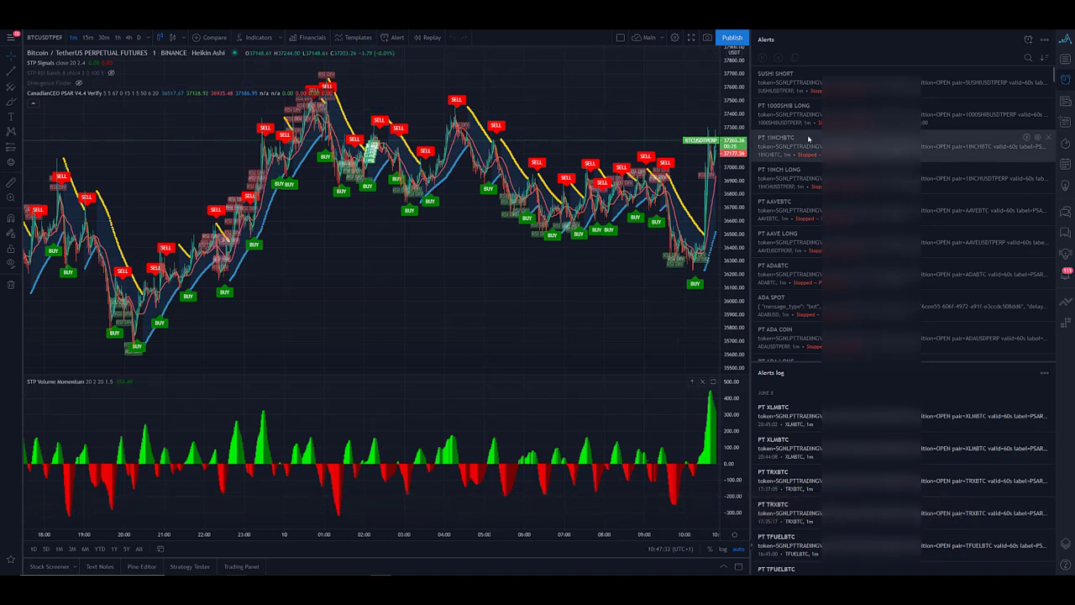
click(1047, 42)
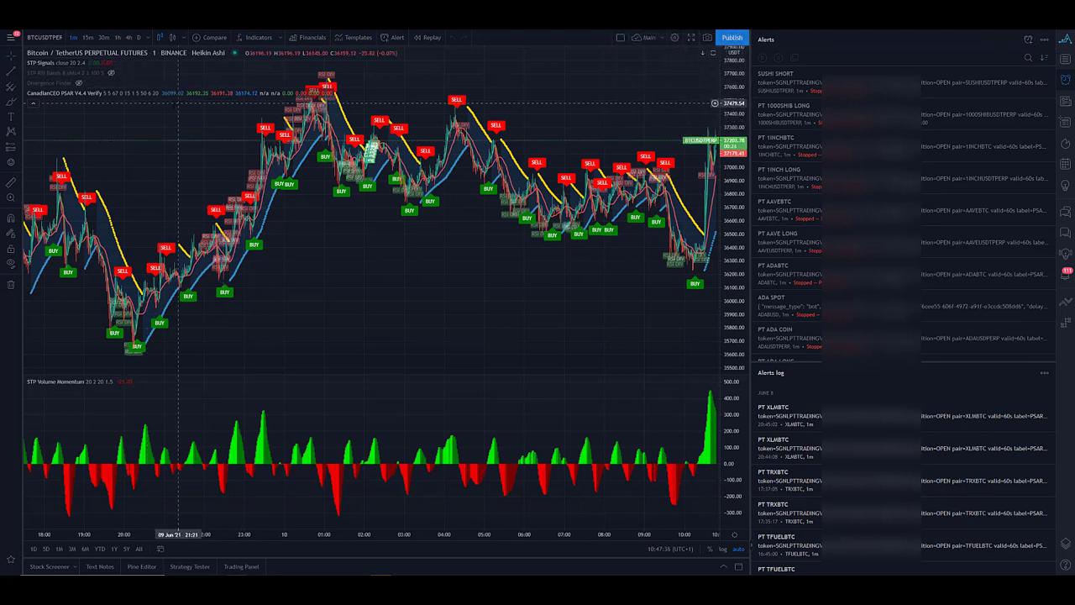
click(177, 93)
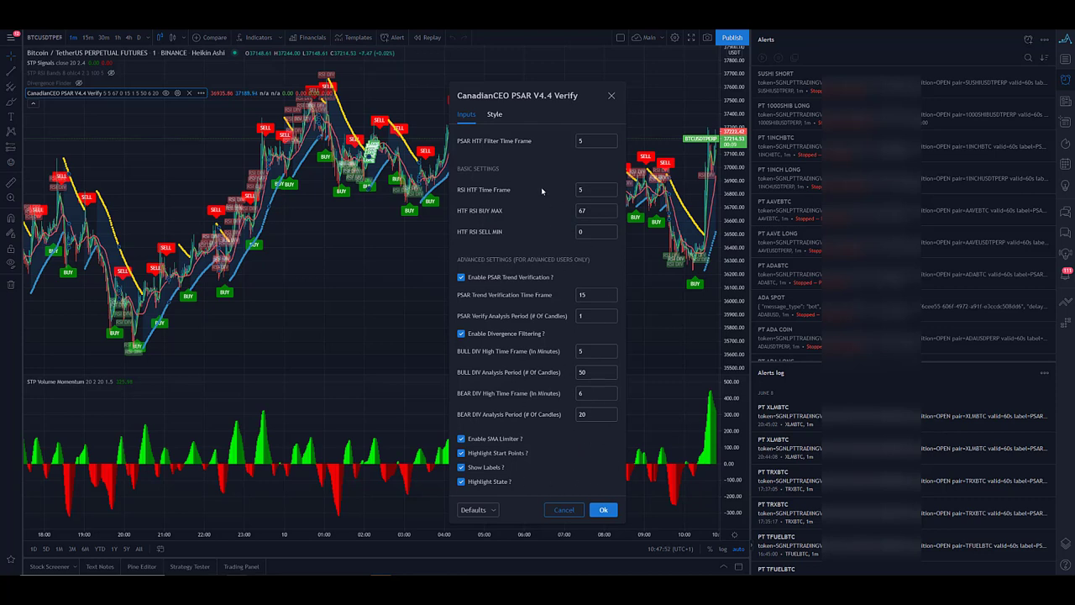
click(598, 511)
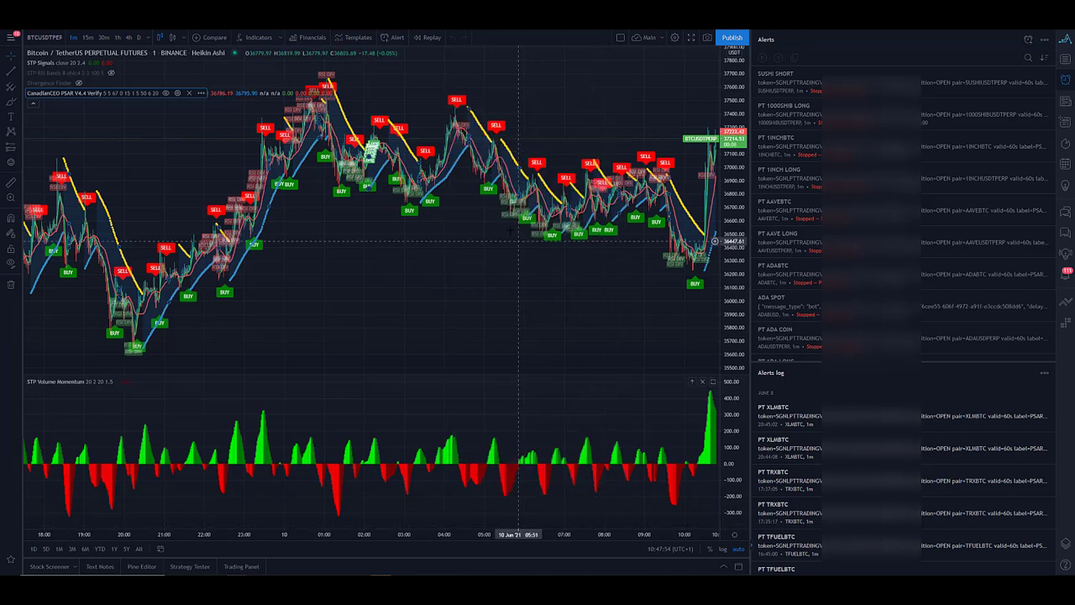
Export the existing alerts to a CSV file with QuickAlerts, and choose to remove all alerts from the alerts list.
click(1065, 39)
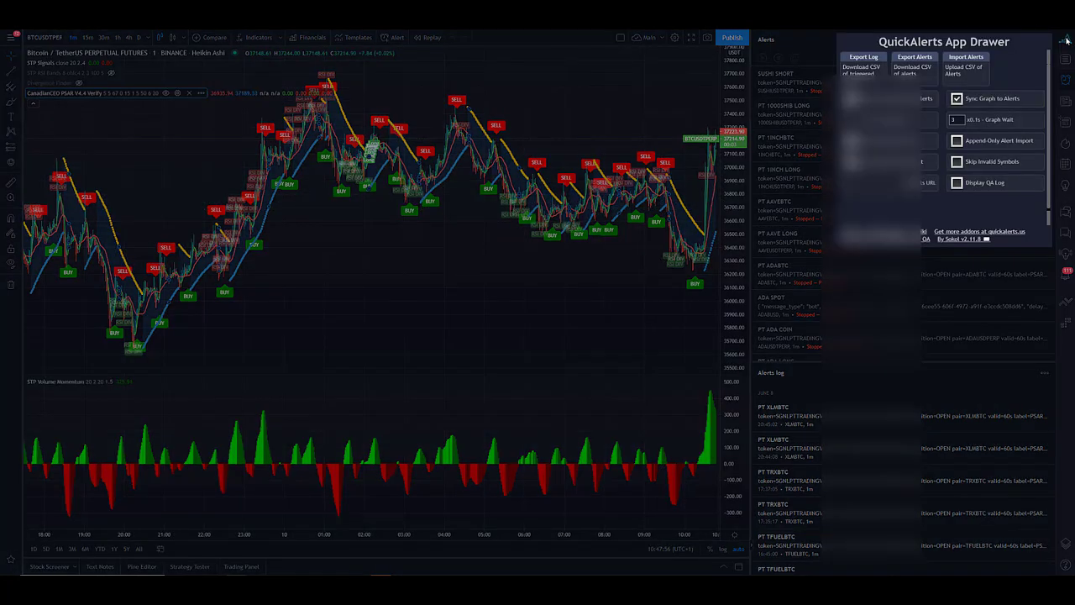
click(916, 71)
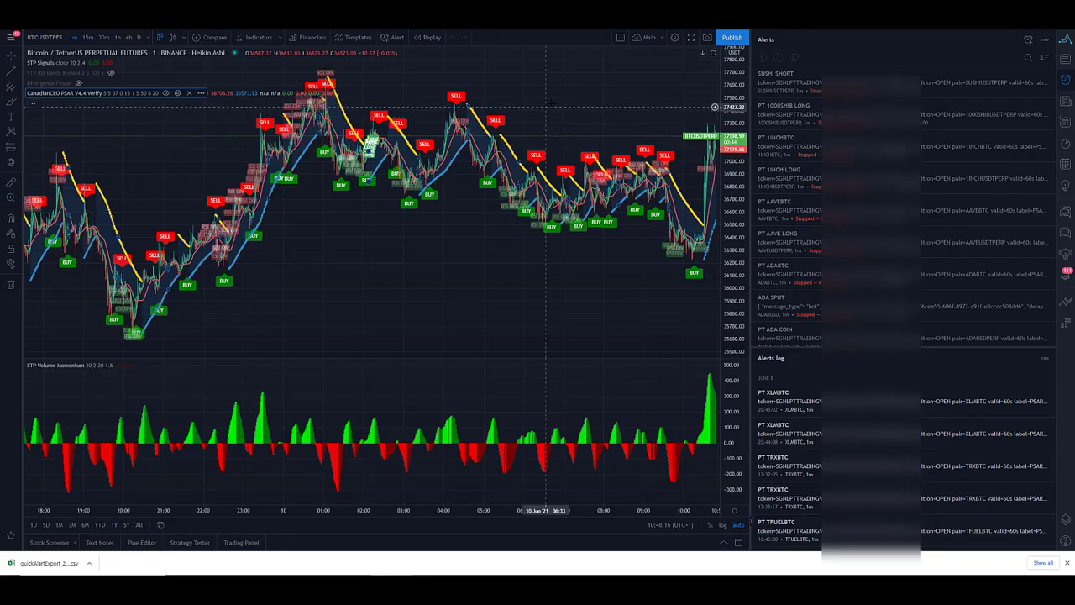
click(1049, 40)
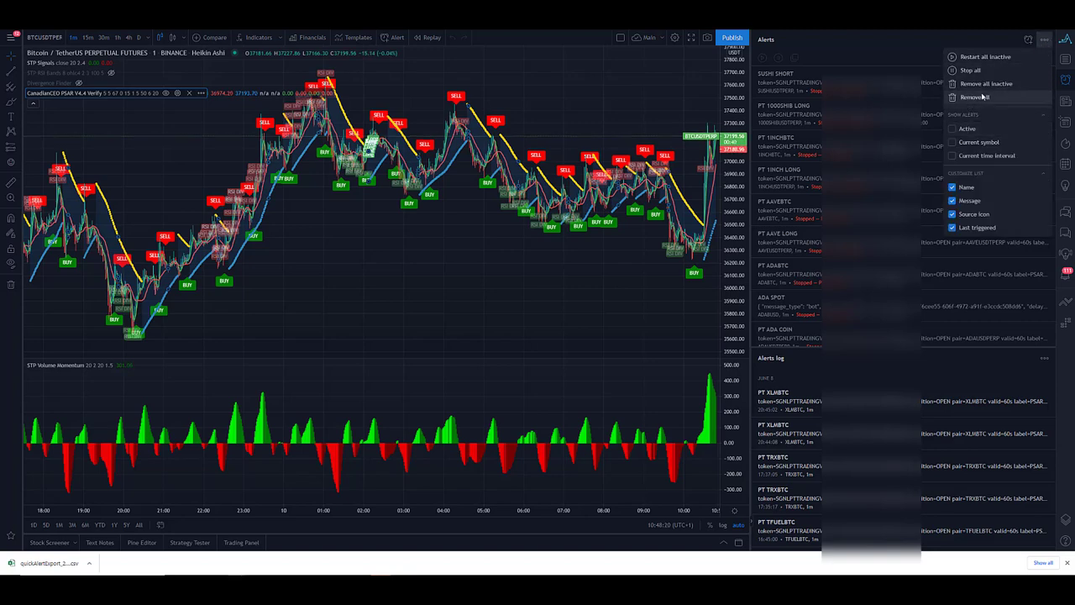
click(985, 97)
click(596, 315)
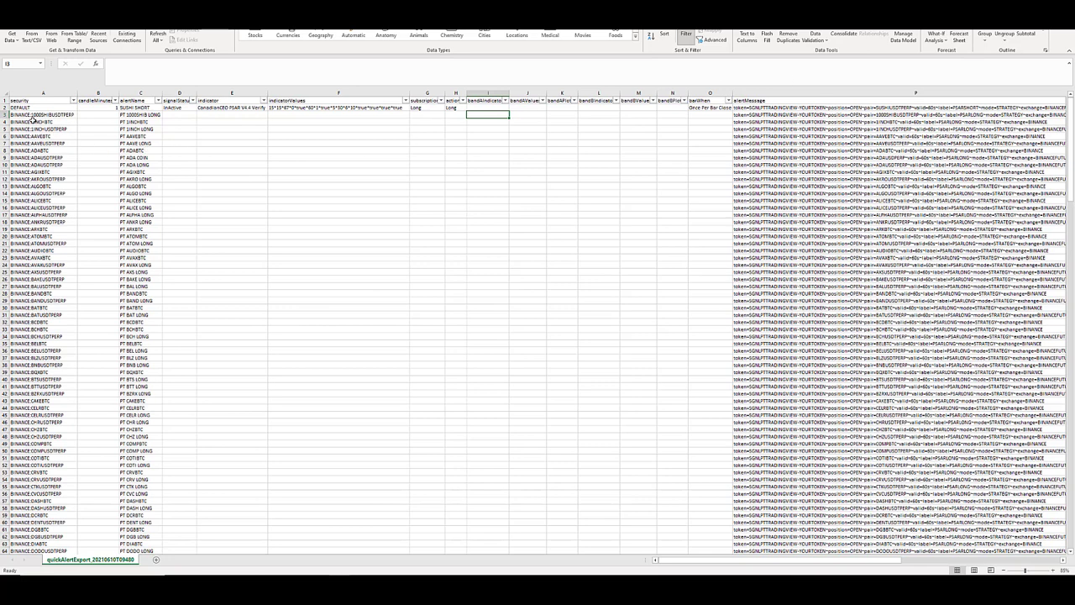
Switch to the exported alerts sheet in Excel and examine its security entries, comparing 1INCHBTC with 1INCHUSDTPERP.
drag(59, 114, 55, 128)
click(49, 122)
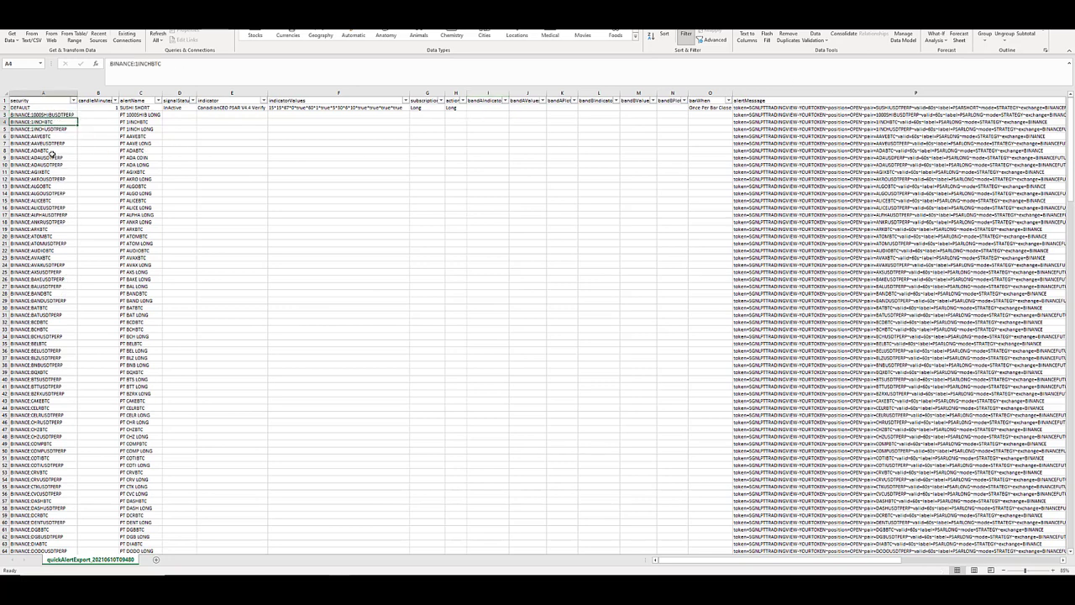
scroll(45, 144, up, 1)
scroll(46, 144, down, 1)
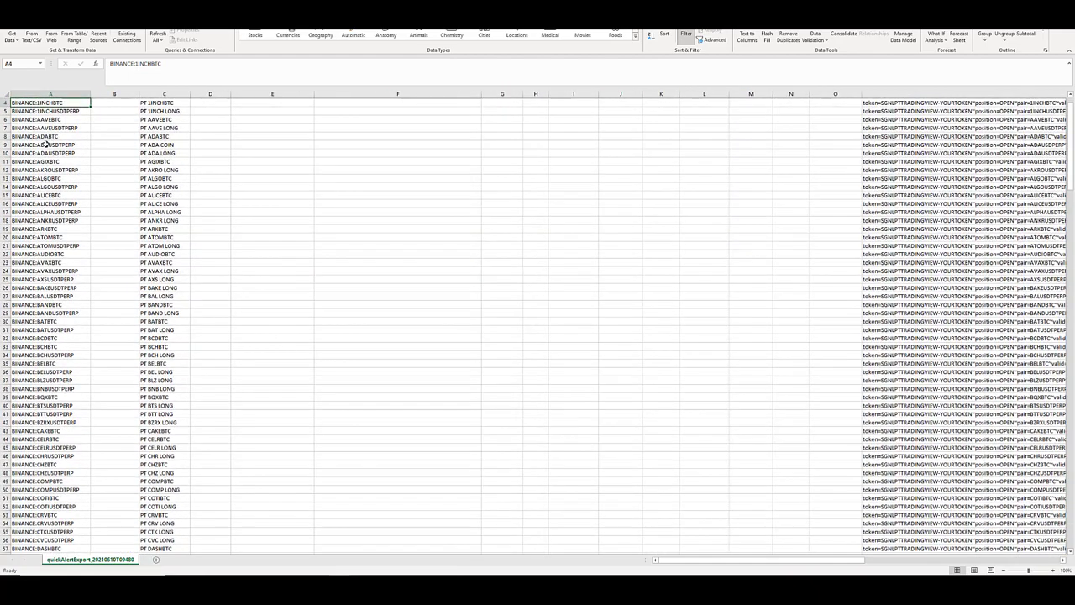
ctrl+scroll(45, 143, up, 3)
scroll(50, 143, up, 1)
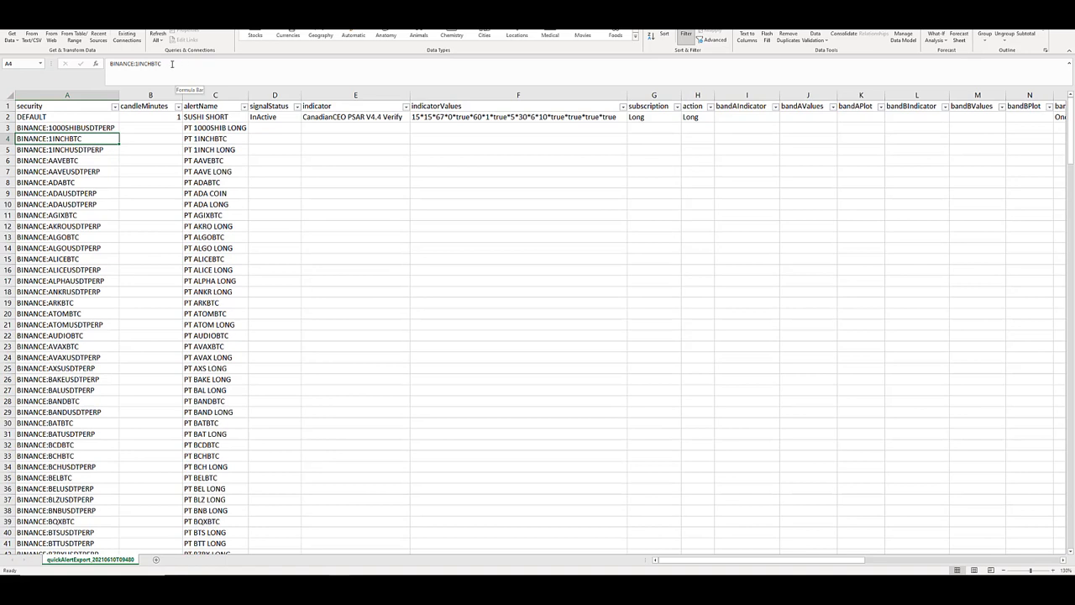
click(44, 149)
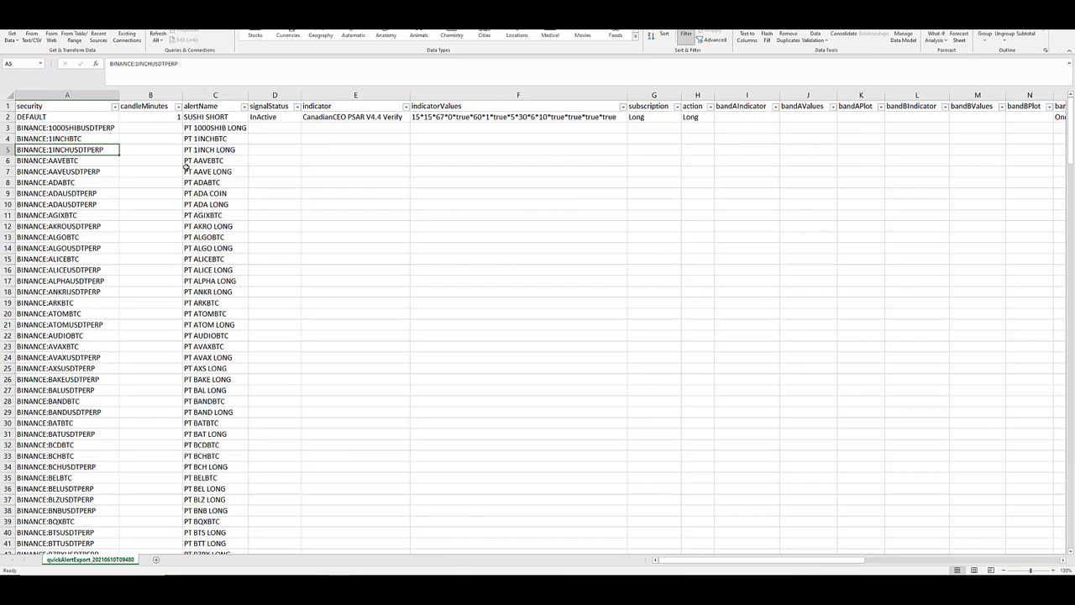
drag(50, 140, 56, 148)
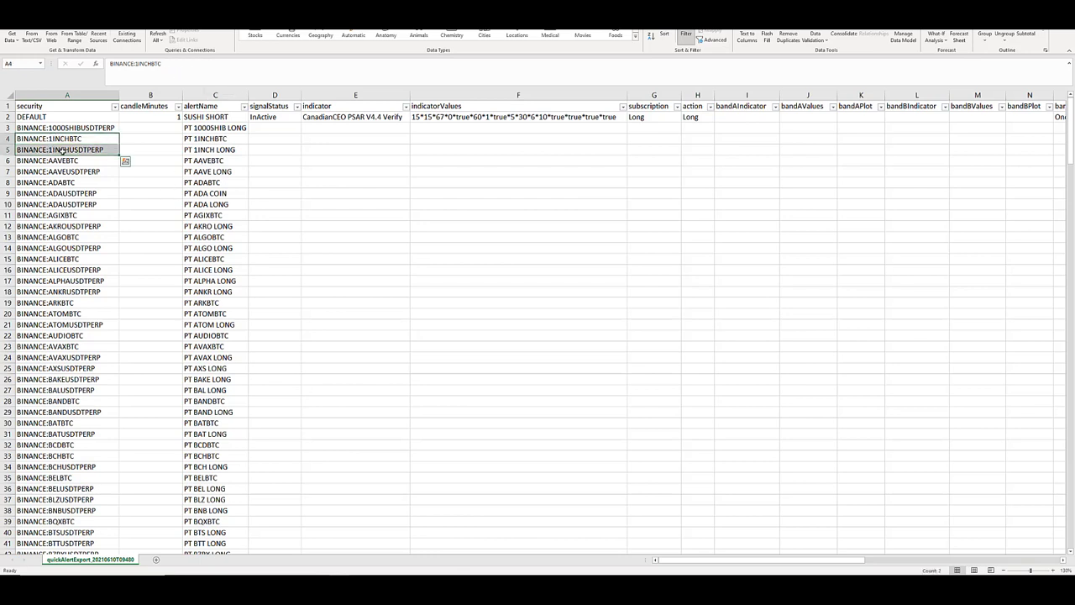
Examine the alertMessage for 1INCHBTC, checking its token placeholder, pair, validity, label, mode and exchange parts.
key(Right)
key(Right)
key(Right)
key(Right)
key(Right)
key(Right)
key(Right)
key(Right)
key(Right)
key(Right)
key(Right)
key(Right)
key(Right)
key(Right)
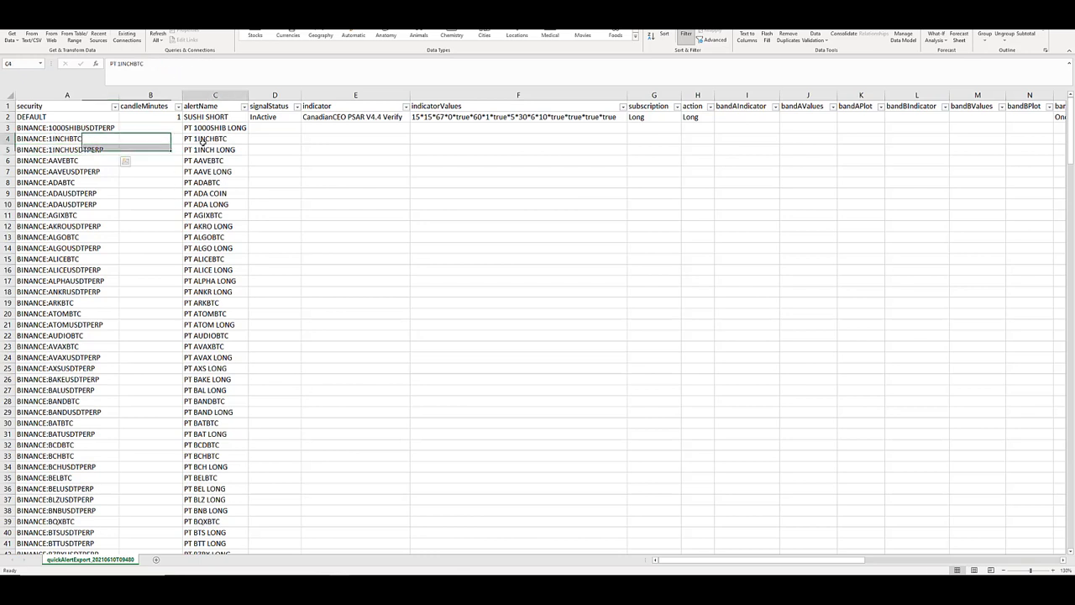
key(Right)
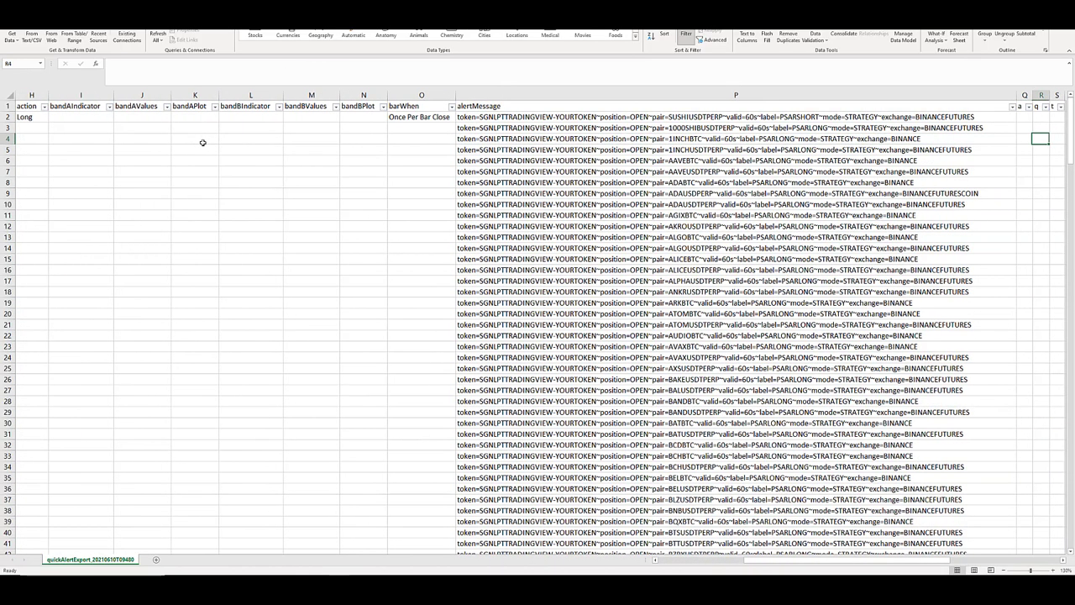
click(473, 99)
click(474, 106)
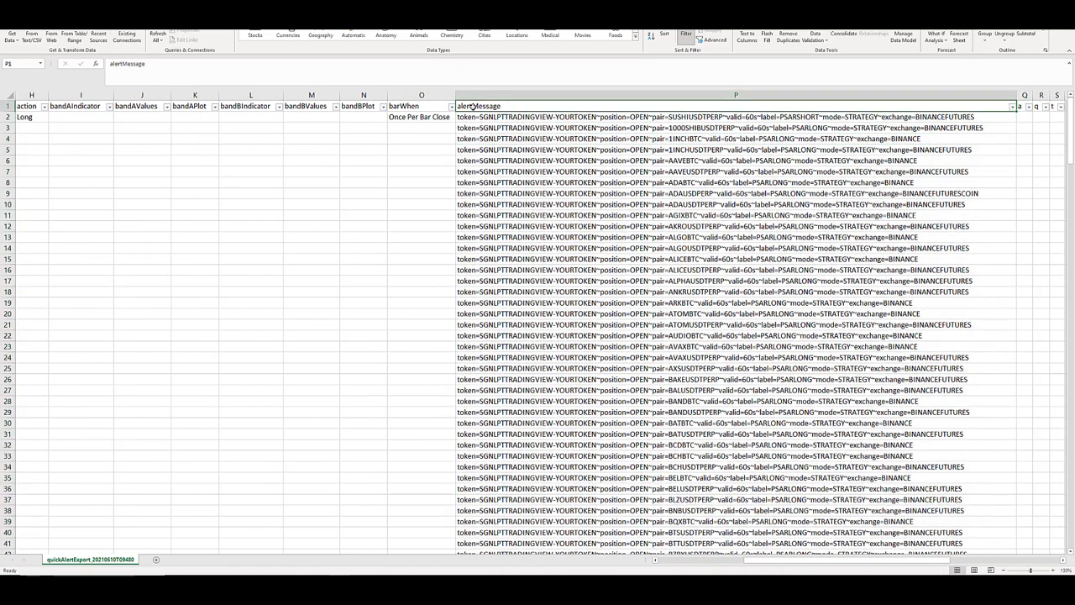
click(482, 139)
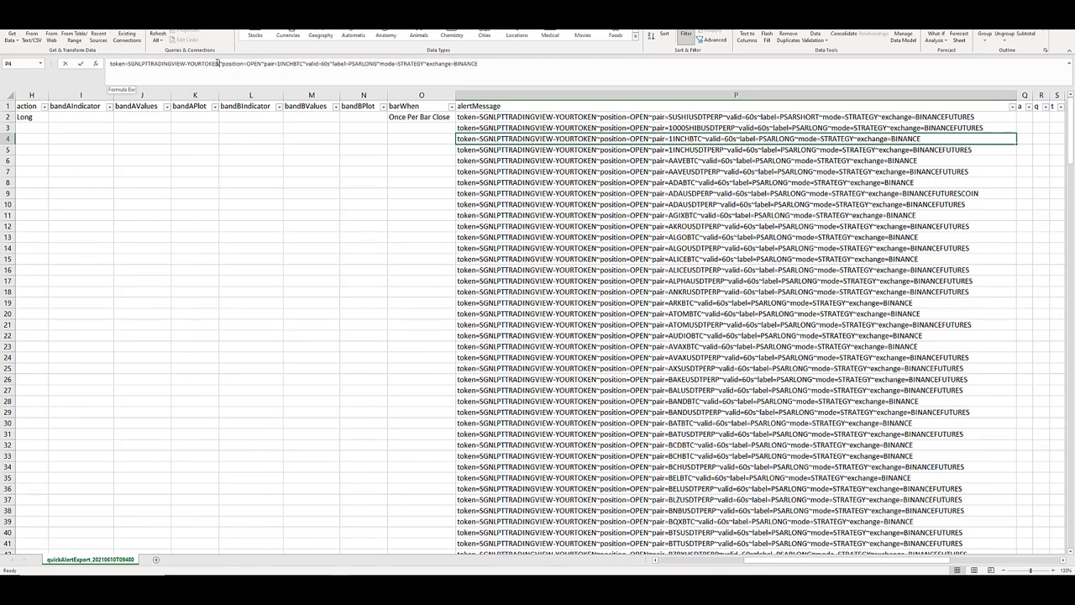
drag(218, 63, 190, 65)
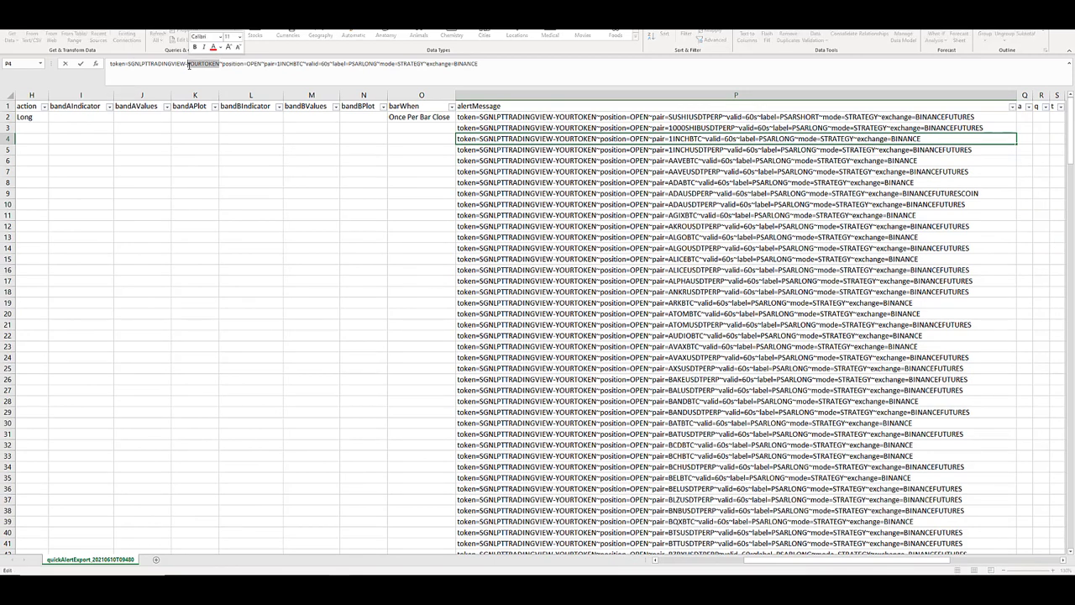
click(294, 65)
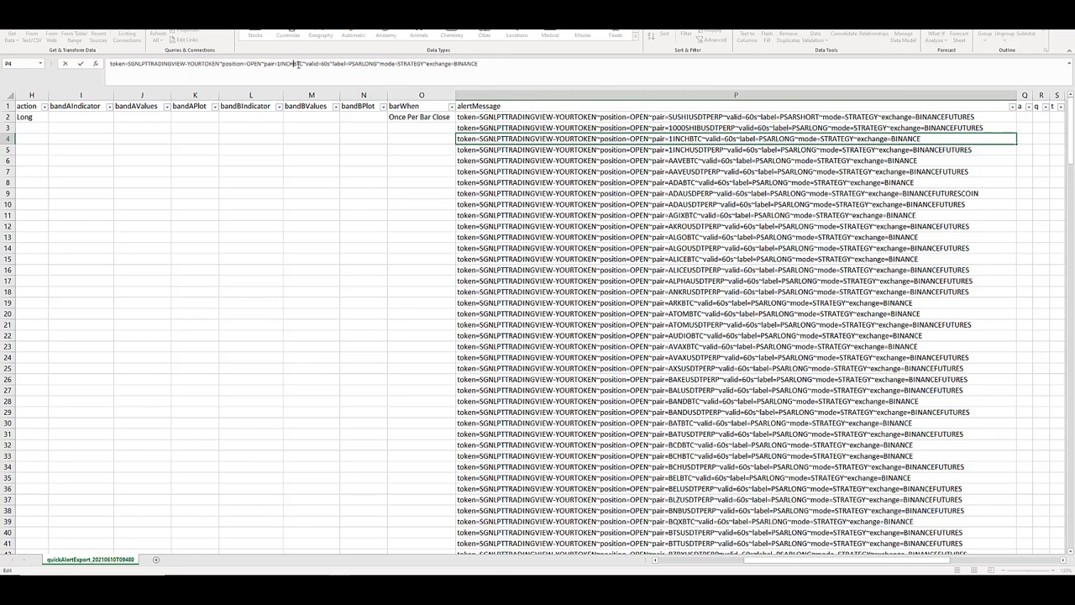
drag(303, 64, 350, 64)
click(362, 64)
click(379, 63)
click(418, 64)
double_click(366, 64)
click(458, 64)
drag(454, 65, 480, 65)
Compare the exchange values in the 1000SHIB and ADA alert messages, and return to the sheet's first columns.
click(939, 124)
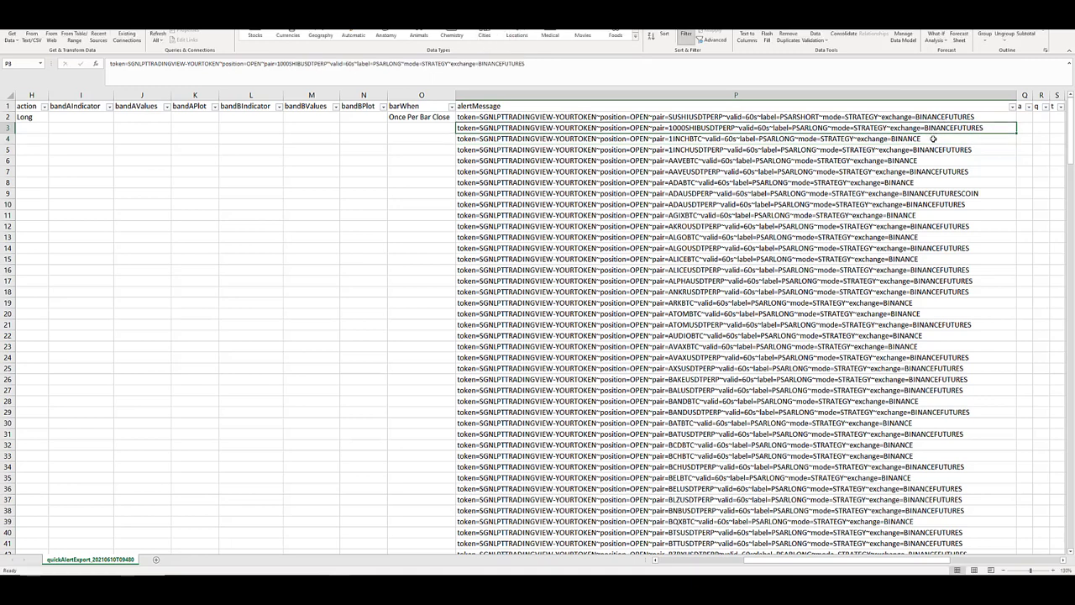
drag(934, 183, 936, 203)
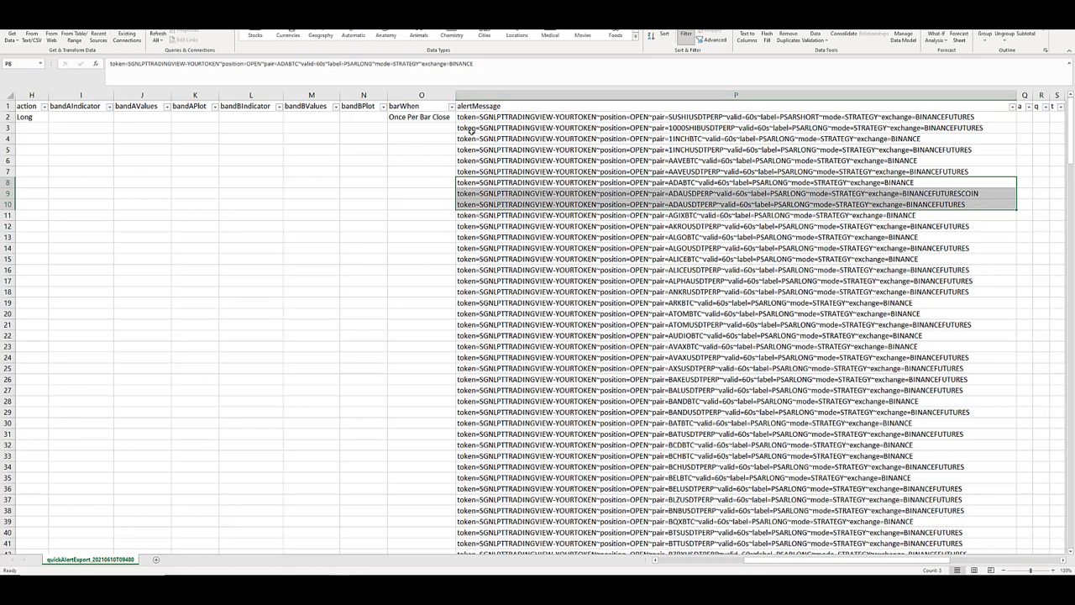
click(329, 195)
key(Left)
key(Left)
key(Left)
key(Left)
key(Left)
key(Left)
key(Left)
key(Left)
key(Left)
key(Left)
key(Left)
key(Left)
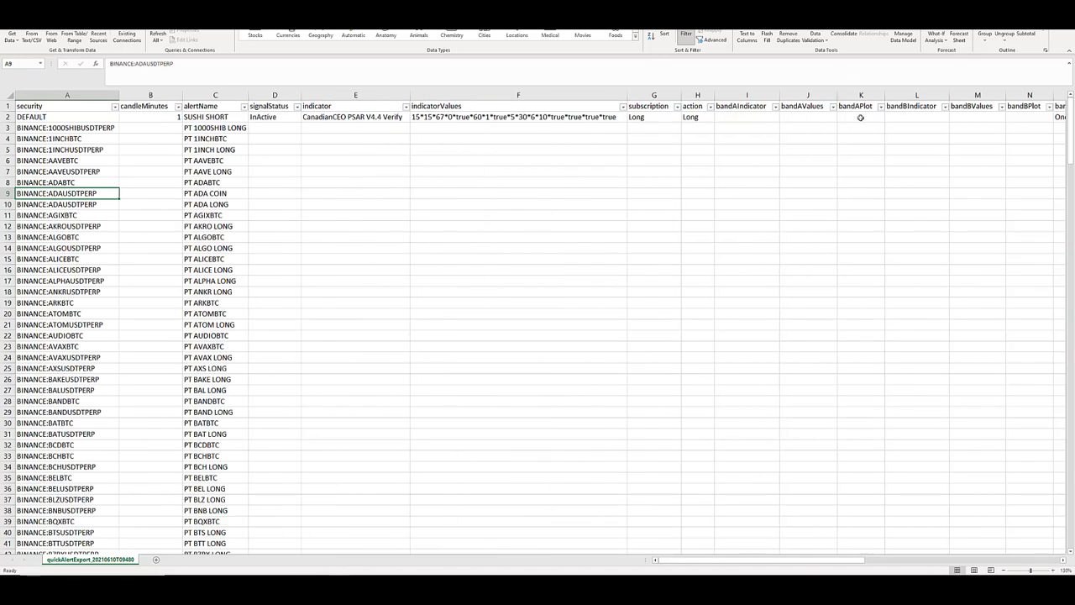
click(801, 181)
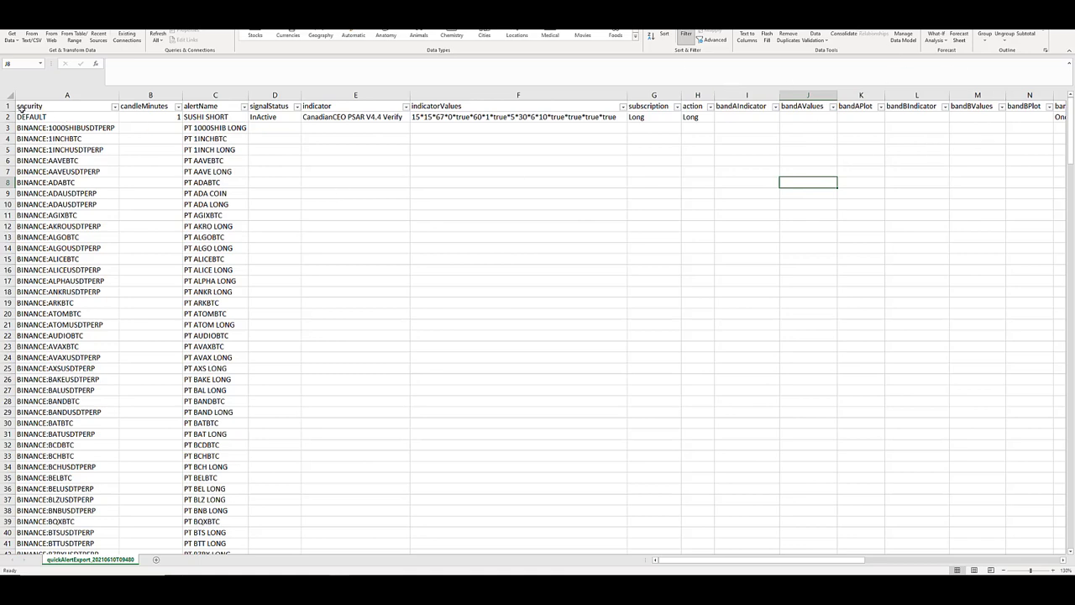
Copy the alert export's header and first five rows across all columns into the Possible Buys sheet, starting at cell G1.
drag(37, 105, 890, 165)
key(ctrl+c)
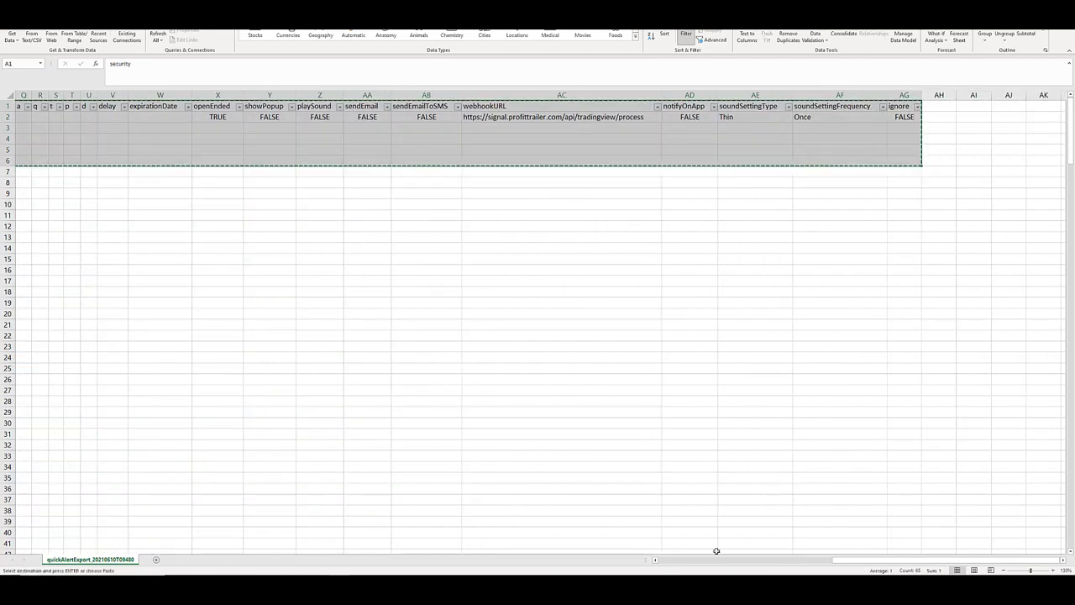
drag(741, 561, 672, 562)
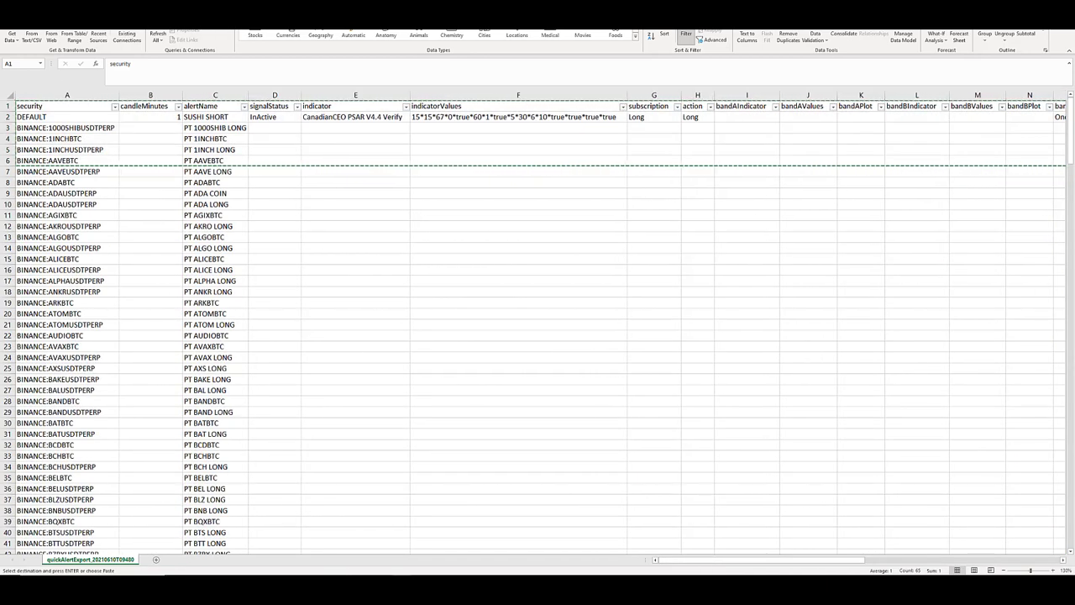
key(alt+Tab)
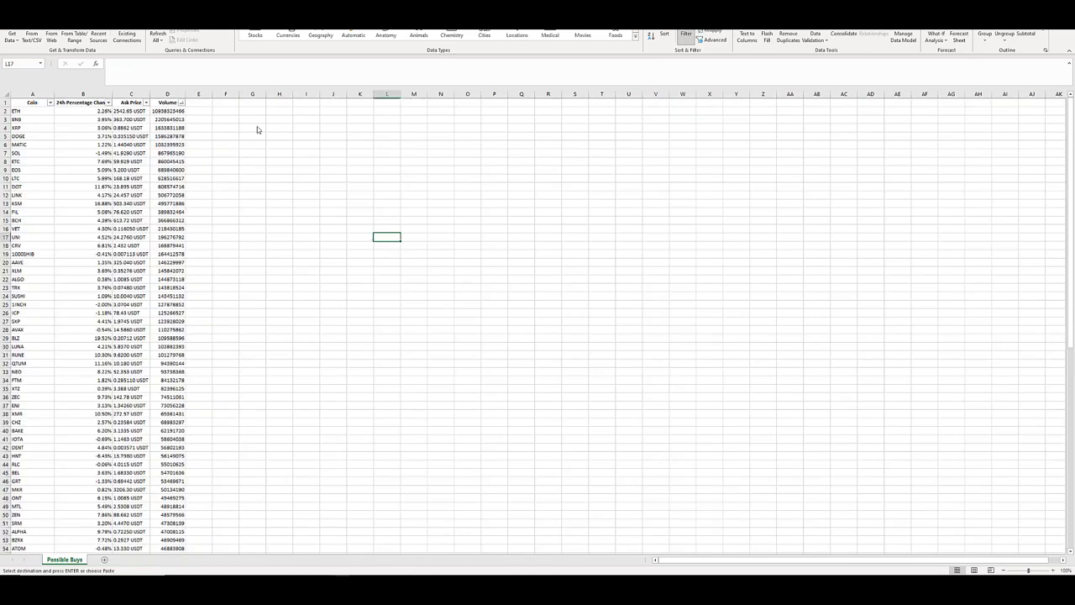
click(259, 101)
key(ctrl+v)
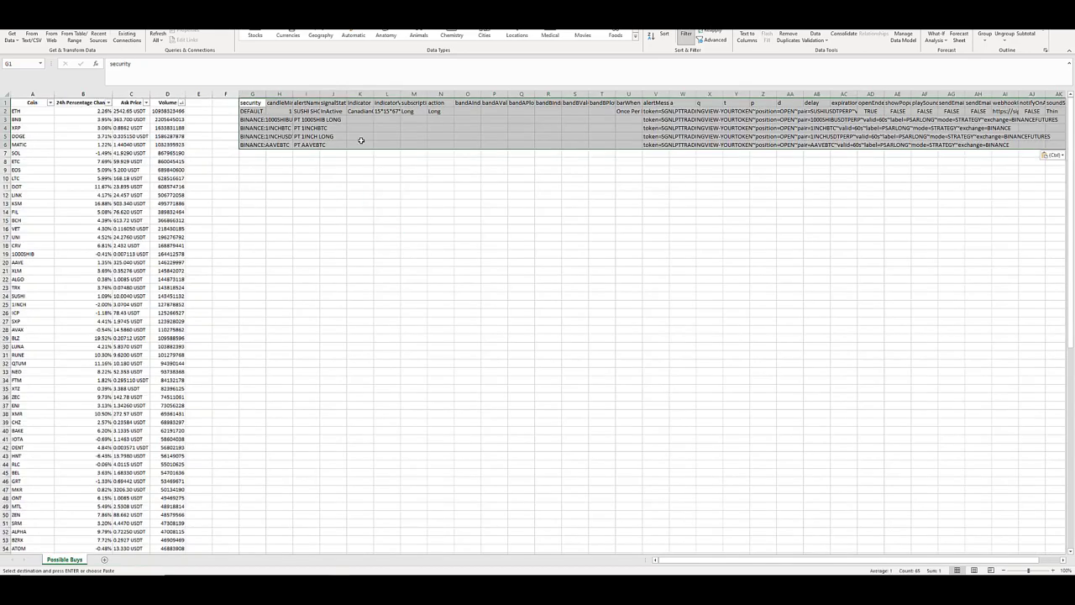
Compare the pasted security and alertMessage columns with the coin names in the Possible Buys list.
click(254, 92)
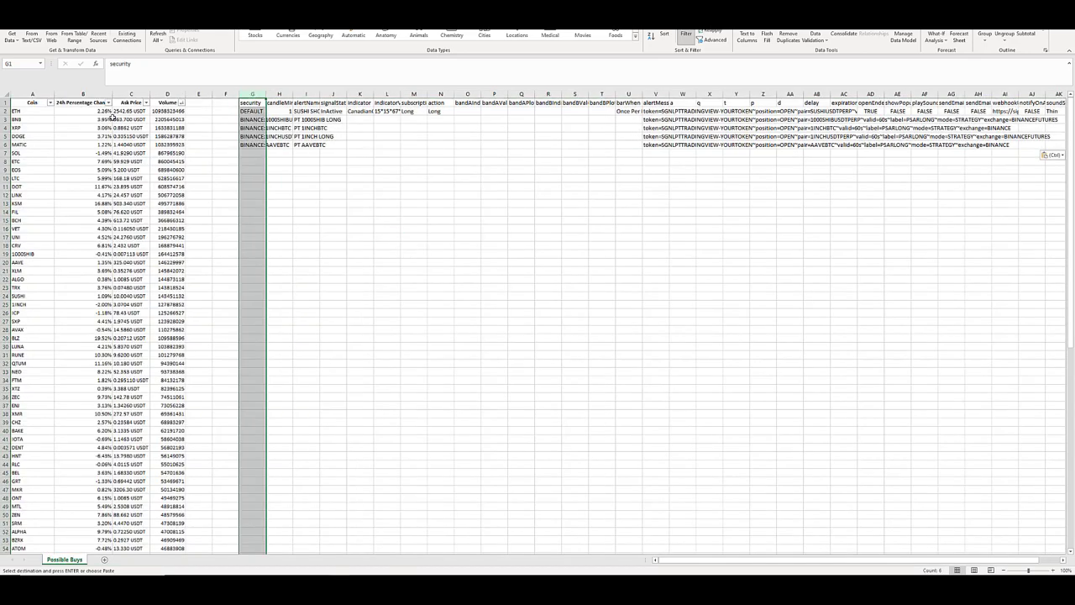
drag(13, 113, 59, 456)
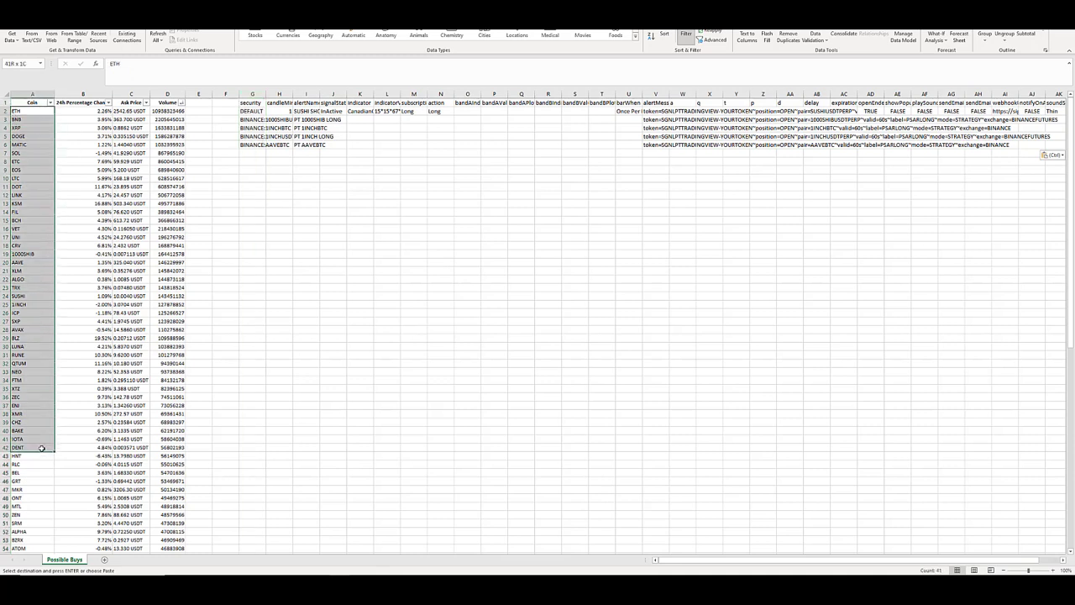
click(333, 170)
drag(254, 119, 669, 148)
click(660, 102)
click(654, 112)
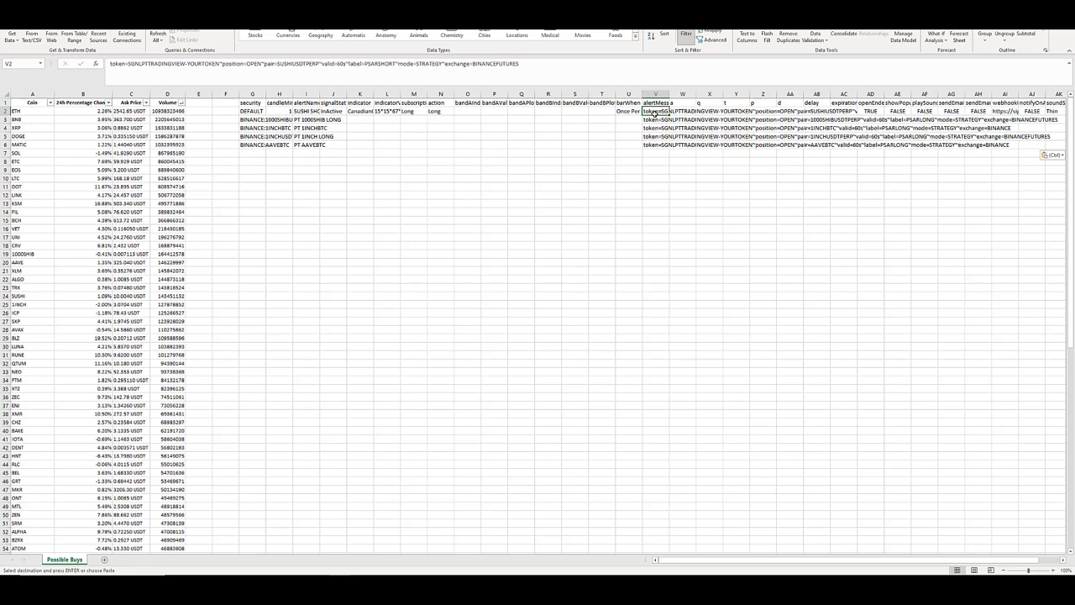
Fit the widths of the pasted security and candleMinutes columns to their contents.
click(242, 122)
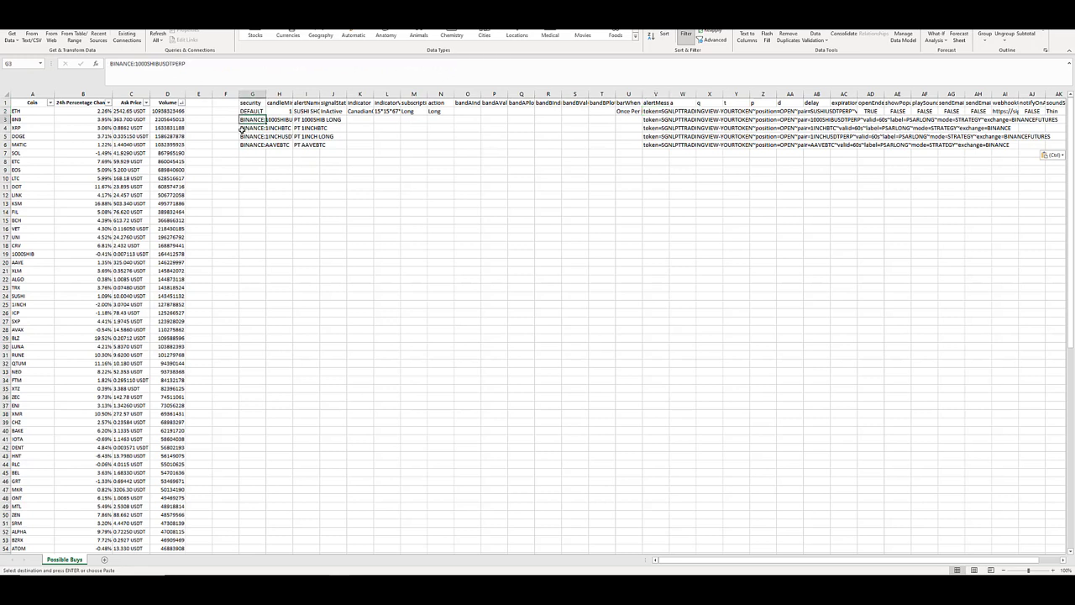
drag(252, 93, 279, 94)
double_click(265, 93)
click(286, 125)
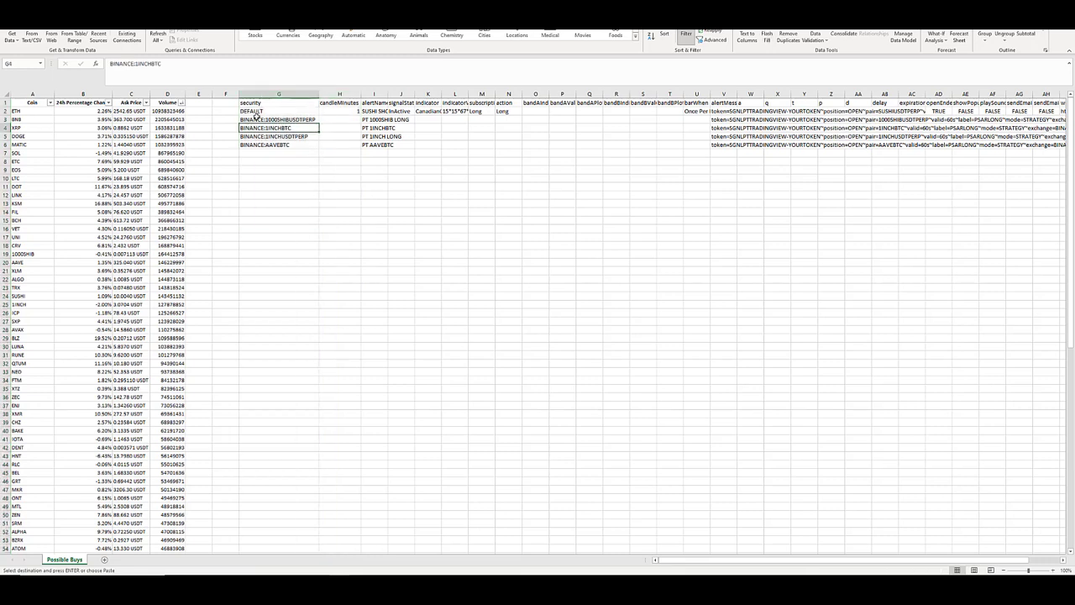
Build the first coin's security name in G3 with the formula ="BINANCE:"&A2&"USDTPERP".
click(250, 120)
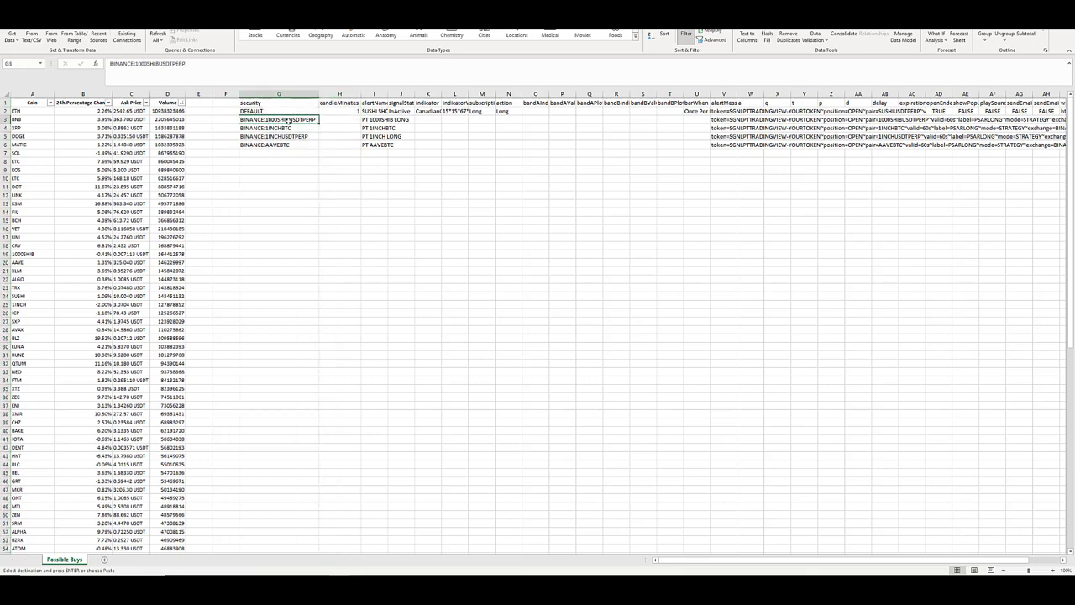
click(24, 111)
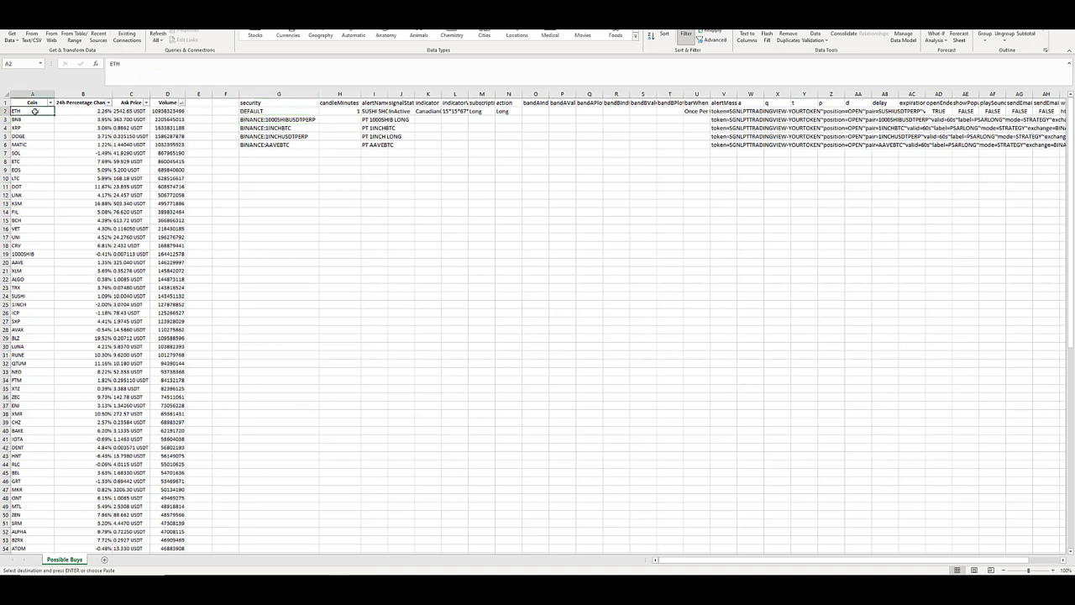
click(261, 120)
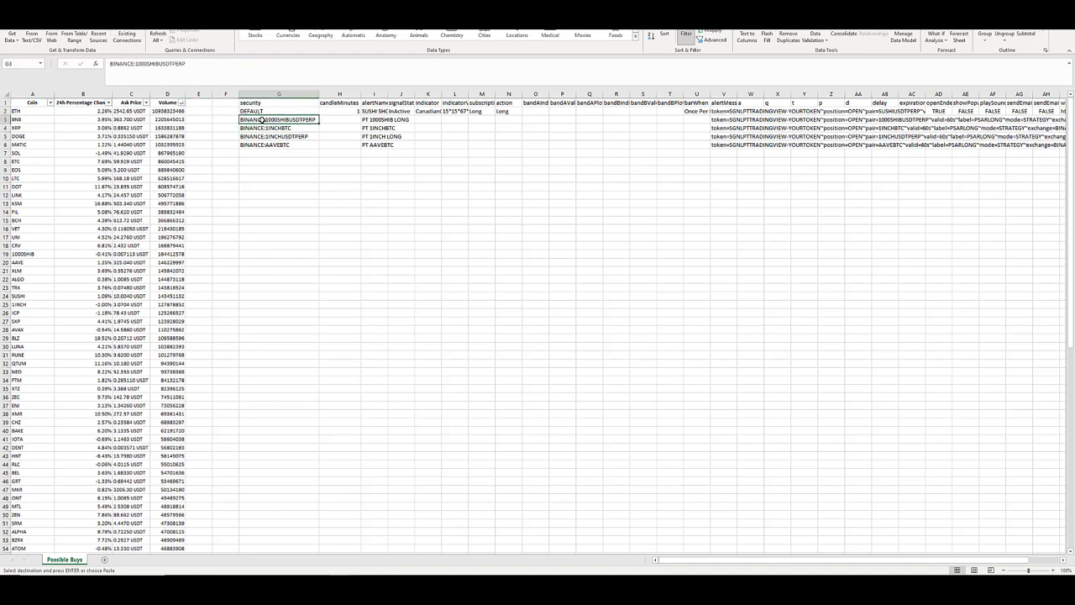
text(=)
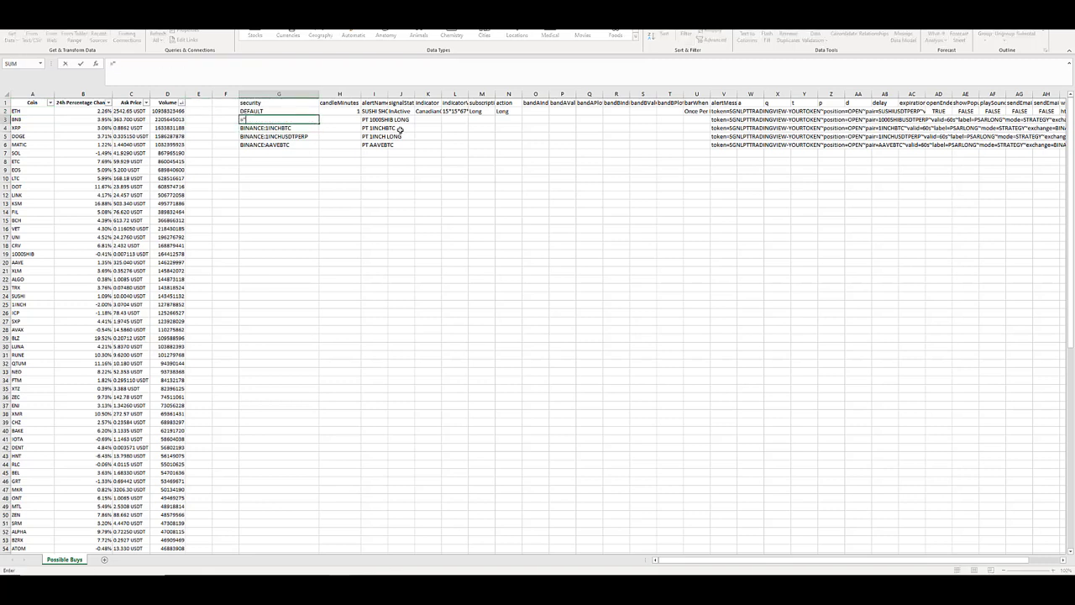
text("BINANCE:"&)
key(Left)
key(Left)
key(Left)
key(Left)
key(Left)
key(Left)
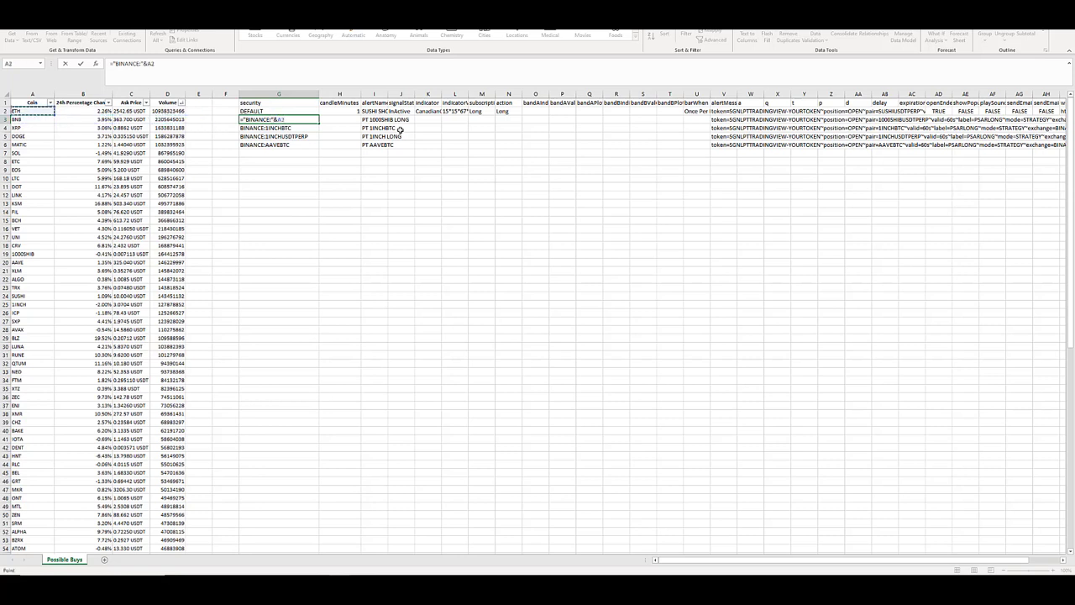
key(Up)
text(&"USDTPERP")
key(ctrl+Return)
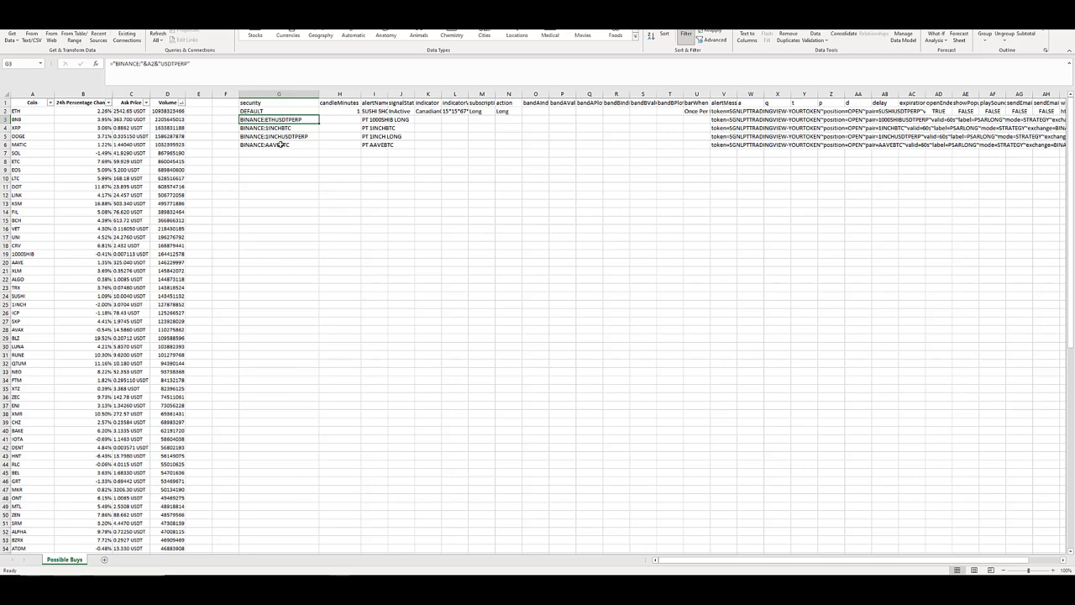
Fill the USDTPERP security formula from G3 down to row 96 to cover every coin in the list.
drag(320, 122, 298, 534)
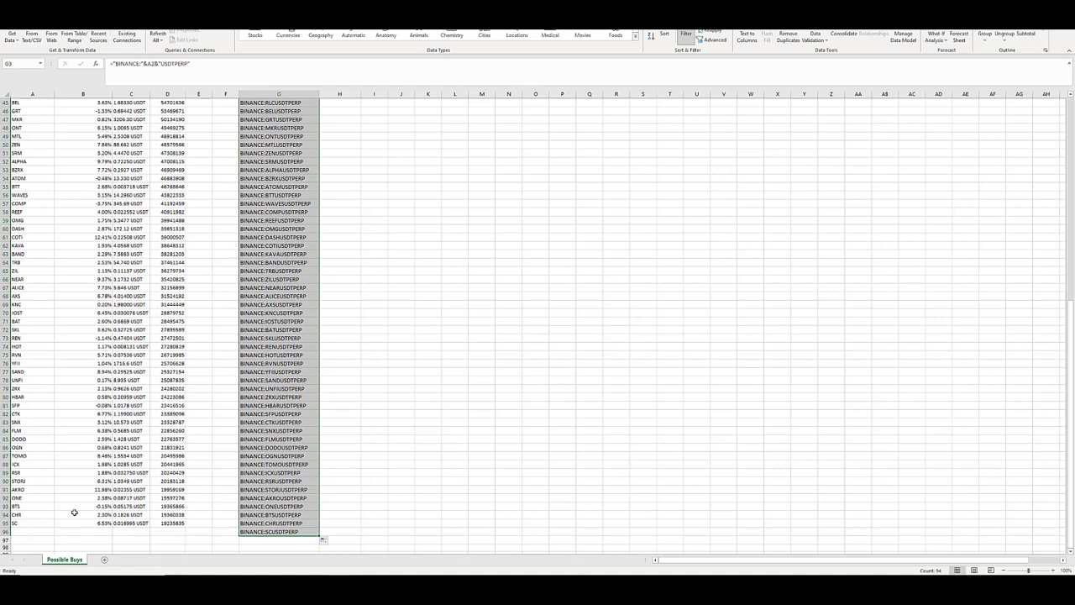
scroll(307, 218, up, 14)
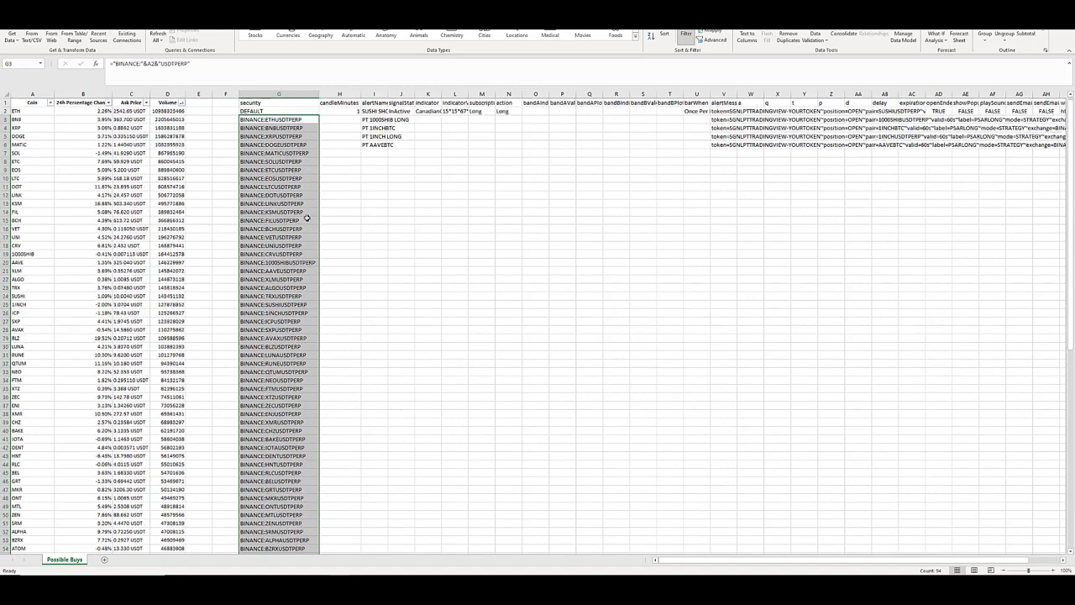
click(274, 121)
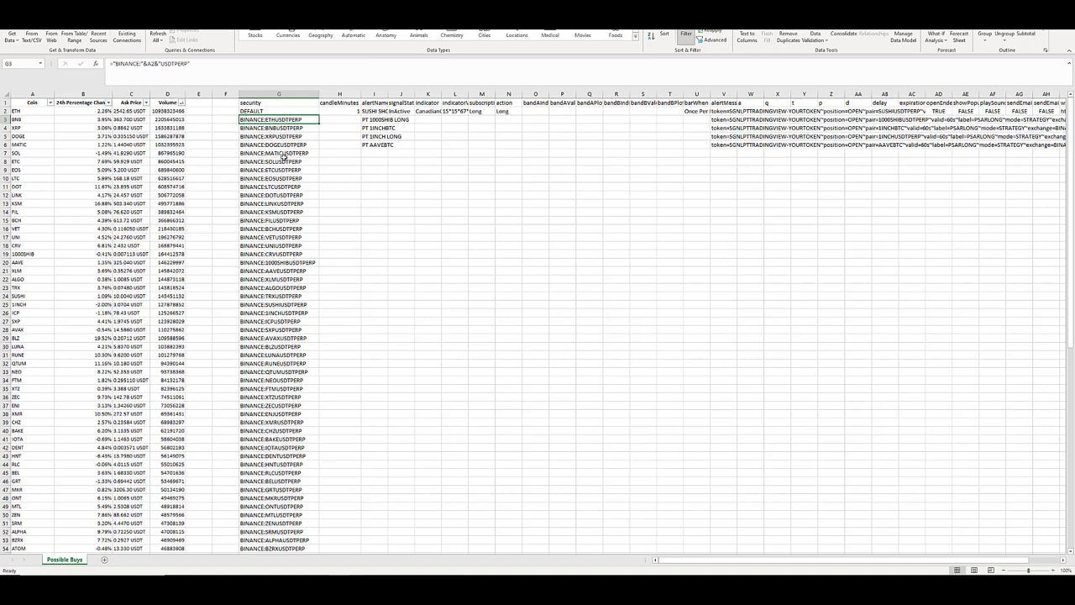
Copy the last USDTPERP security formula from G96 into G97.
key(ctrl+Down)
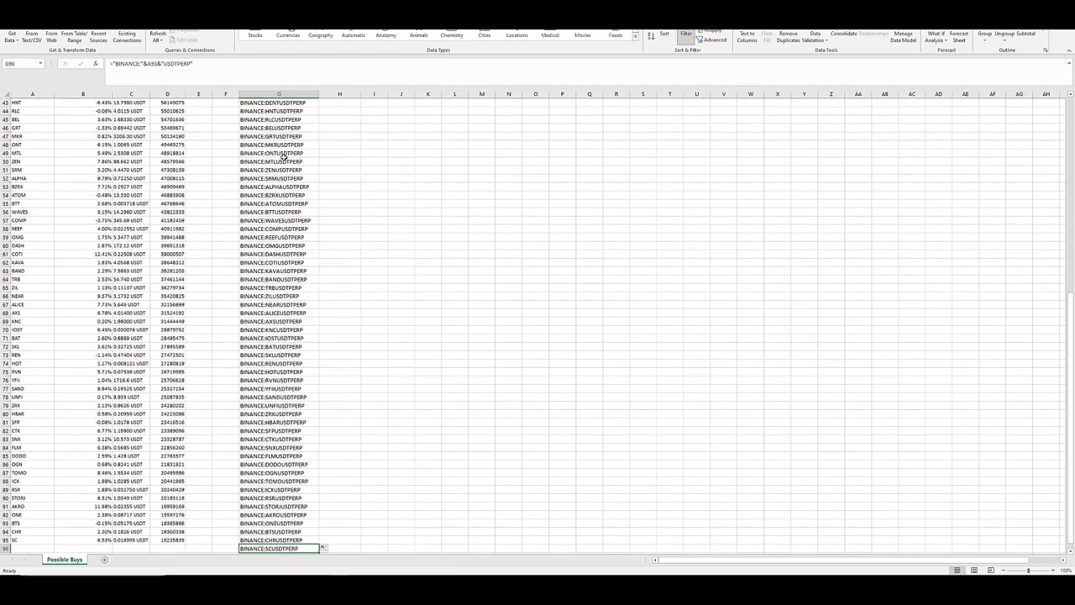
key(Down)
key(Up)
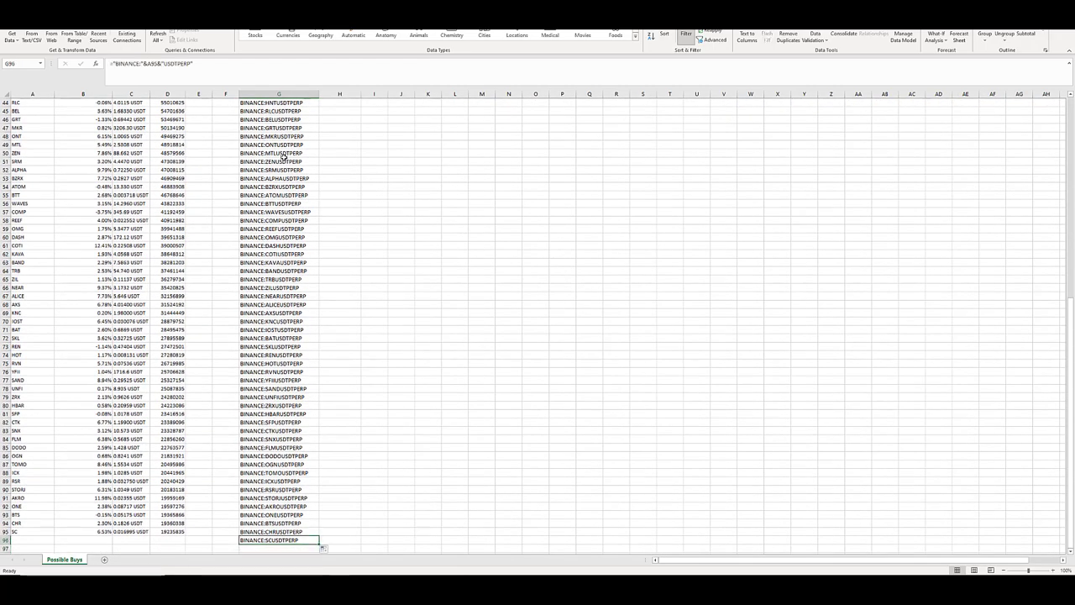
key(ctrl+c)
key(Down)
key(ctrl+v)
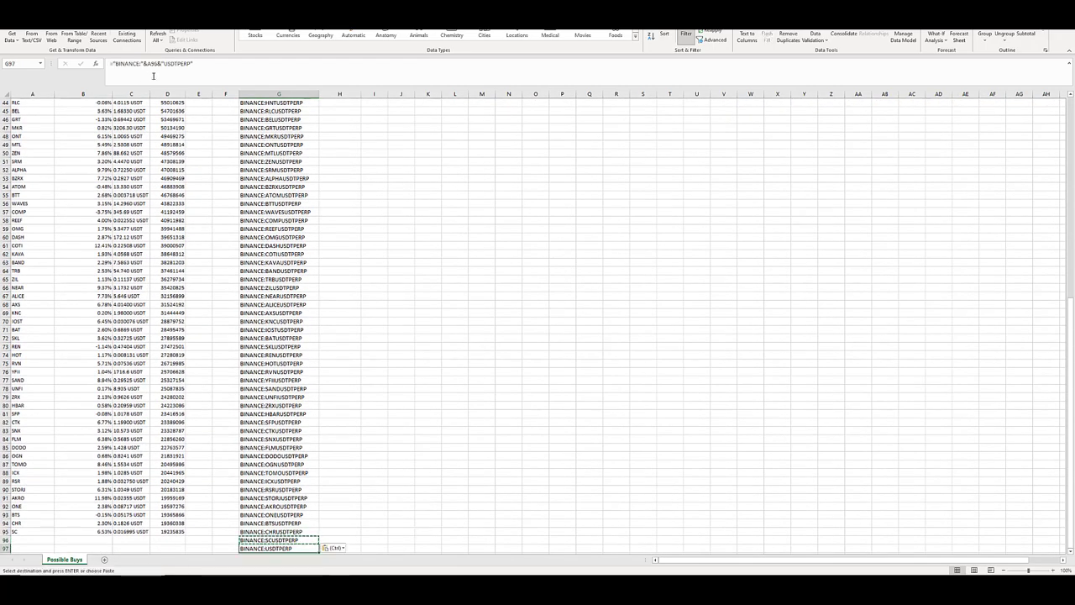
Edit the formula in G97 to reference coin cell A2 and end in BTC instead of USDTPERP.
click(158, 63)
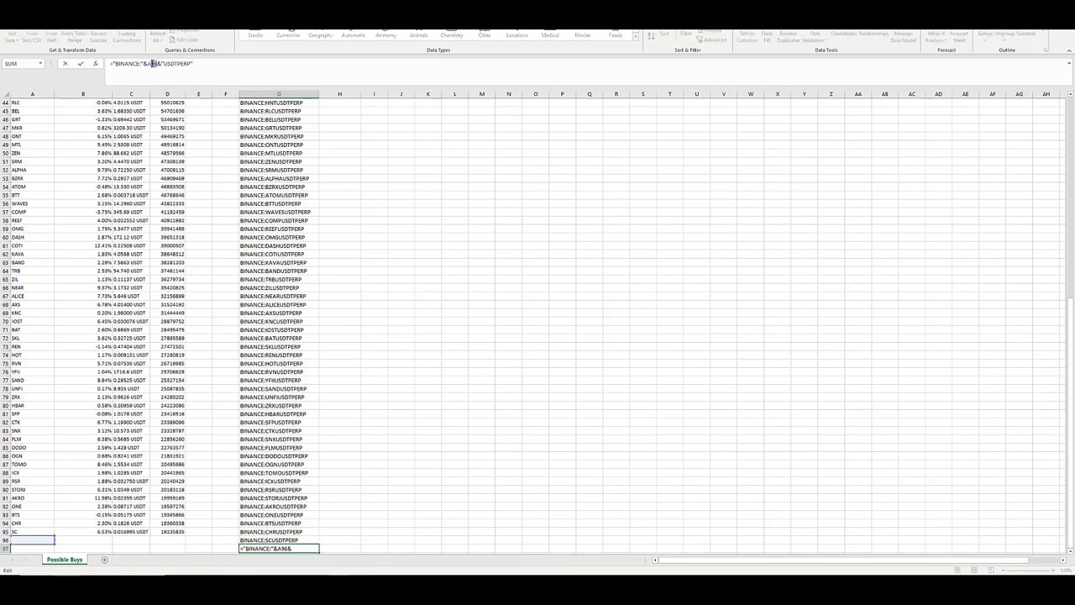
text(2)
click(189, 63)
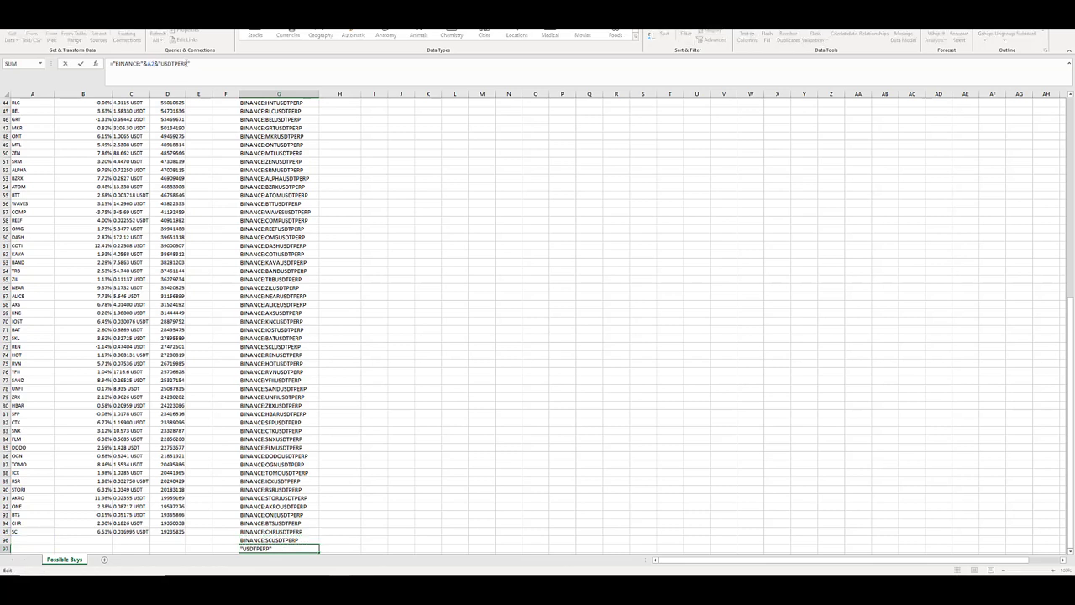
drag(187, 63, 162, 65)
text(btc)
key(Return)
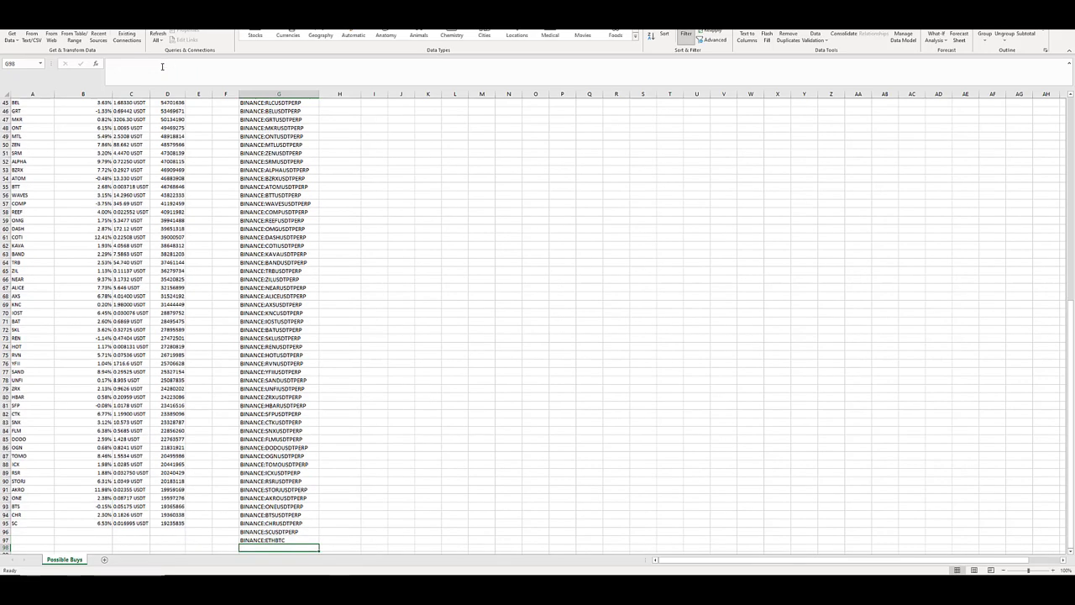
Fill the BTC security formula from G97 down the column, past the end of the coin list.
click(277, 539)
drag(318, 543, 285, 123)
click(288, 509)
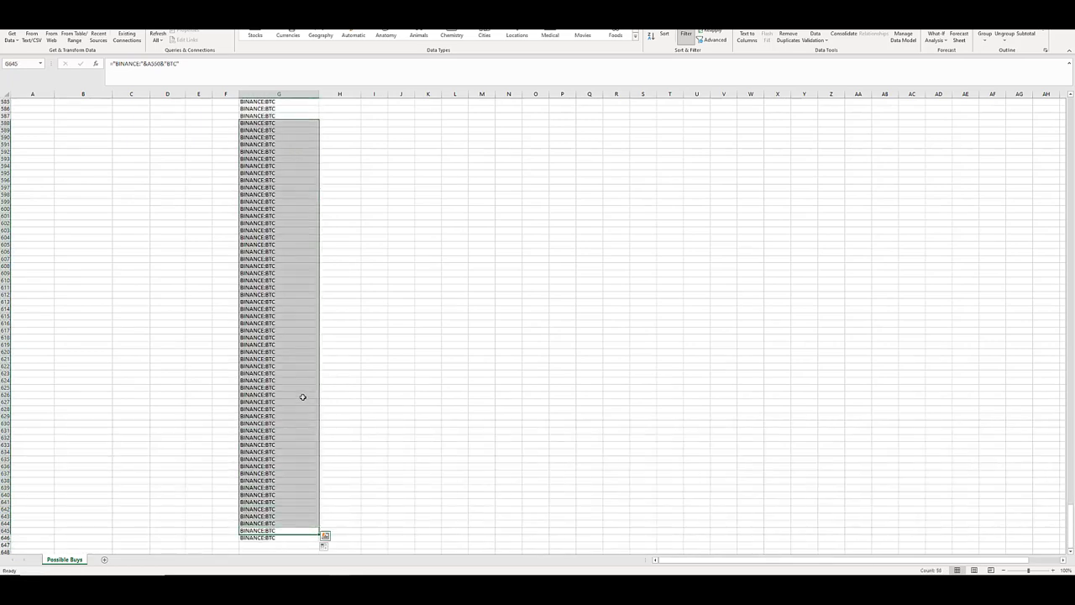
Delete the surplus BINANCE:BTC entries without a coin name below row 190, keeping the security list down to SC.
click(300, 401)
scroll(293, 454, up, 1)
scroll(271, 483, down, 3)
drag(273, 488, 319, 542)
drag(255, 574, 273, 487)
key(Delete)
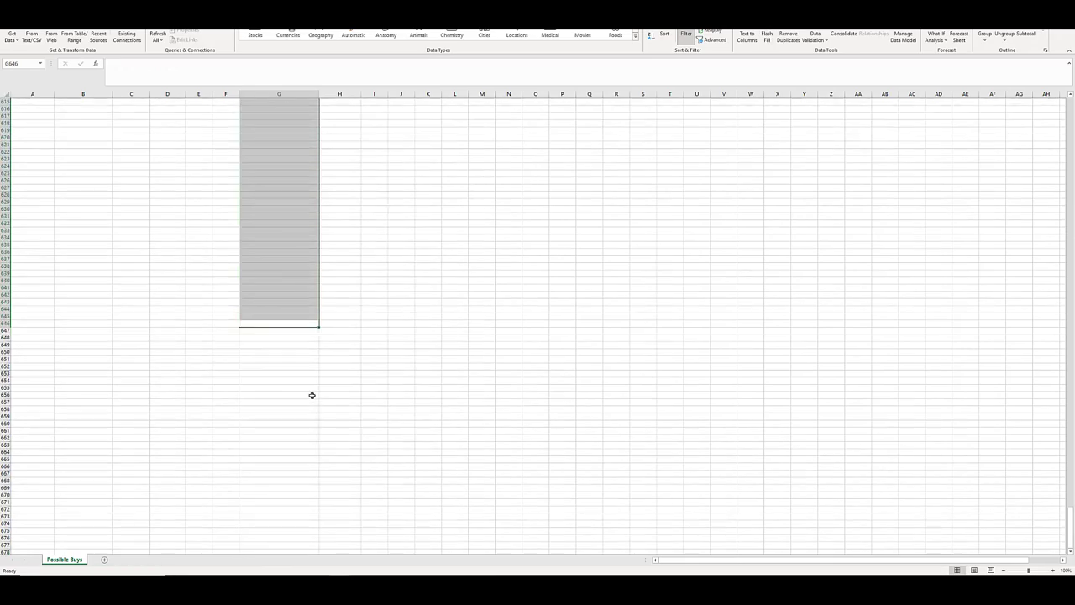
scroll(311, 395, up, 11)
click(301, 316)
key(ctrl+Up)
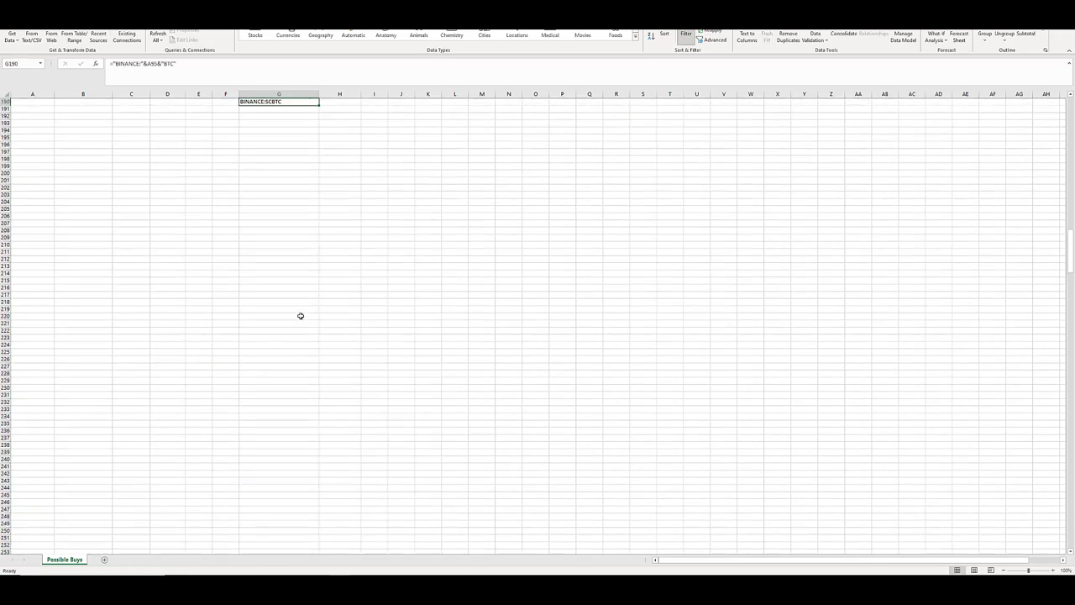
Review the generated BTC and USDTPERP security names from row 190 back up to the start of the list.
key(Up)
key(Up)
key(Up)
key(Up)
key(Up)
key(Up)
key(Up)
key(Up)
key(Up)
key(Up)
key(Up)
key(Up)
key(Up)
key(Up)
key(Up)
key(Up)
key(Up)
key(Up)
key(Up)
key(Up)
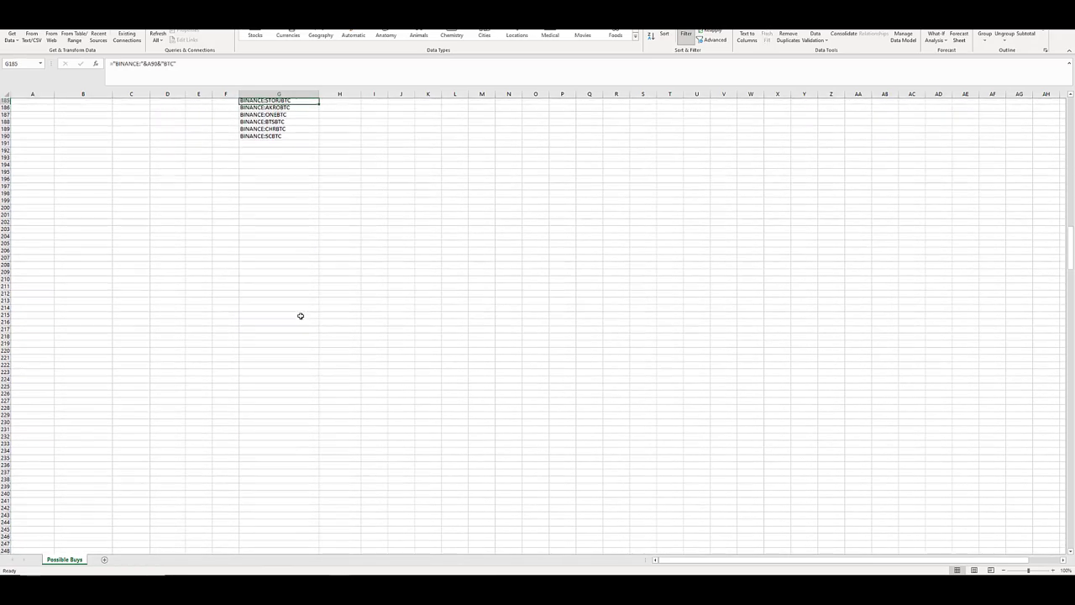
key(Up)
key(Up)
key(Up)
key(Up)
key(Up)
key(Up)
key(Up)
key(Up)
key(Up)
key(Up)
key(Up)
key(Up)
key(Up)
key(Up)
key(Up)
key(Up)
key(Up)
key(Up)
key(Up)
key(Up)
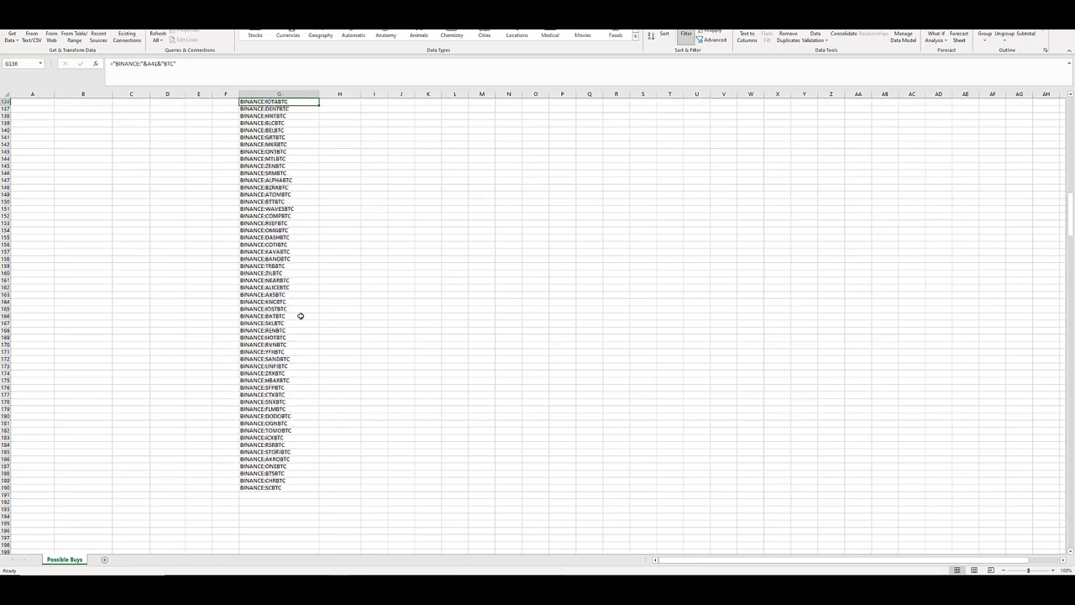
key(Page_Up)
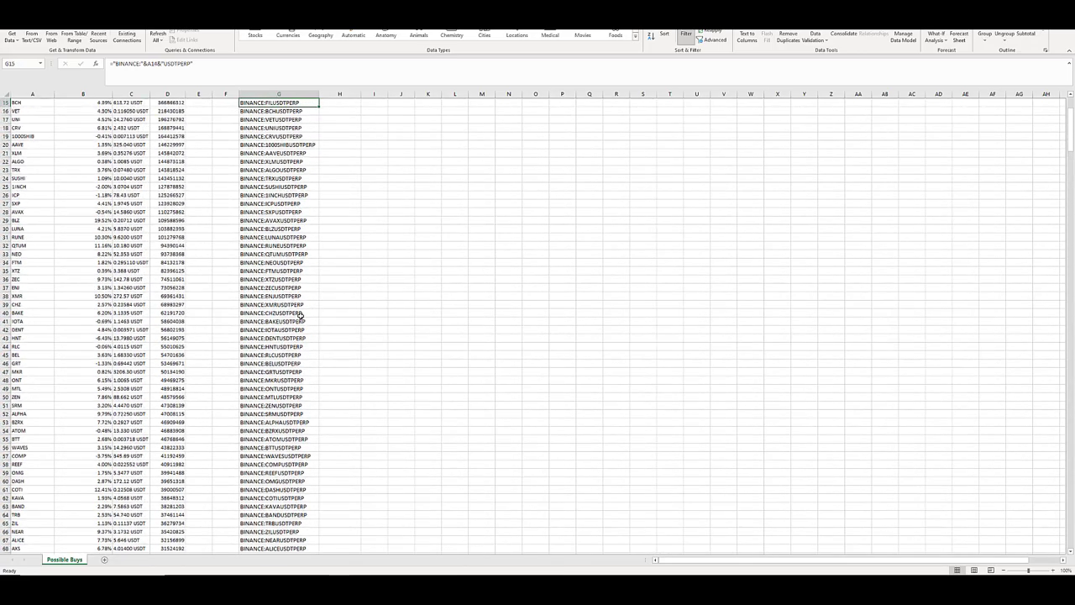
key(Page_Up)
Widen the alertName column so the full alert names fit.
key(Down)
key(Down)
key(Right)
key(Right)
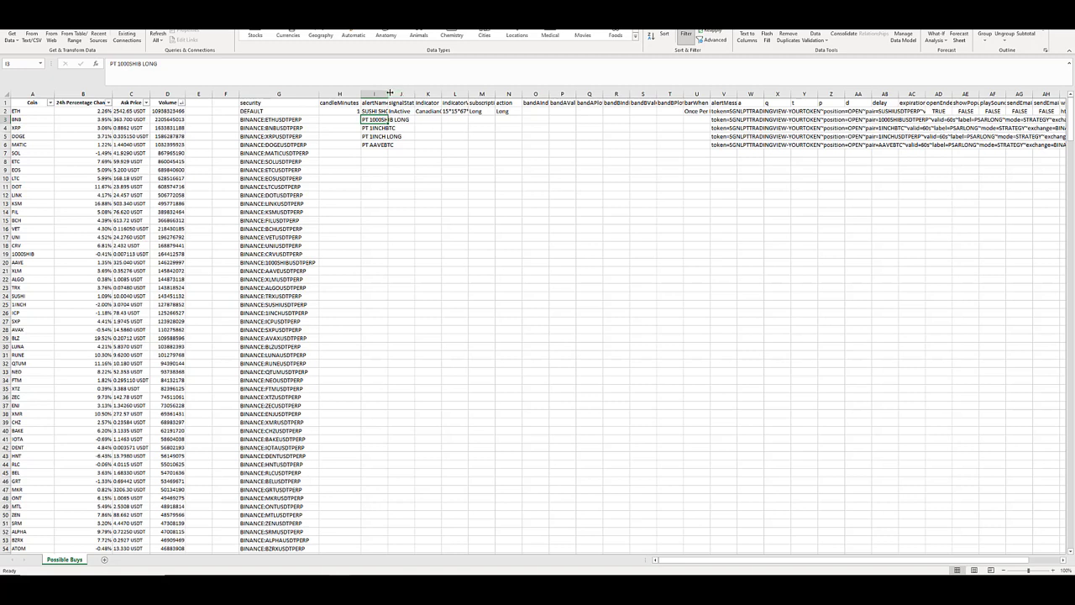
drag(388, 92, 419, 92)
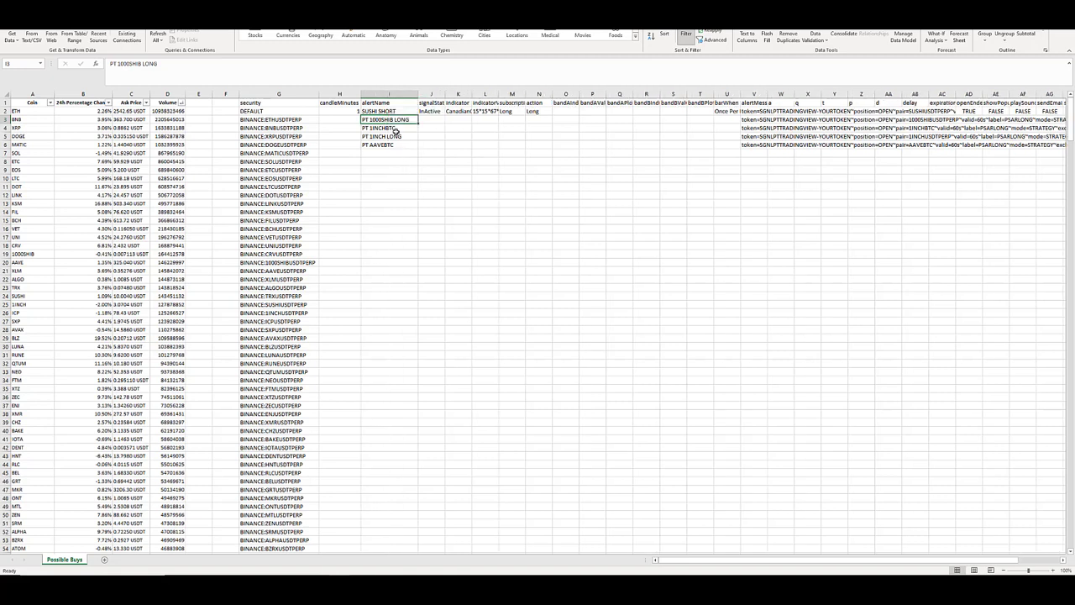
Build the first coin's alert name in I3 with the formula ="PT LONG "&A2.
text(=)
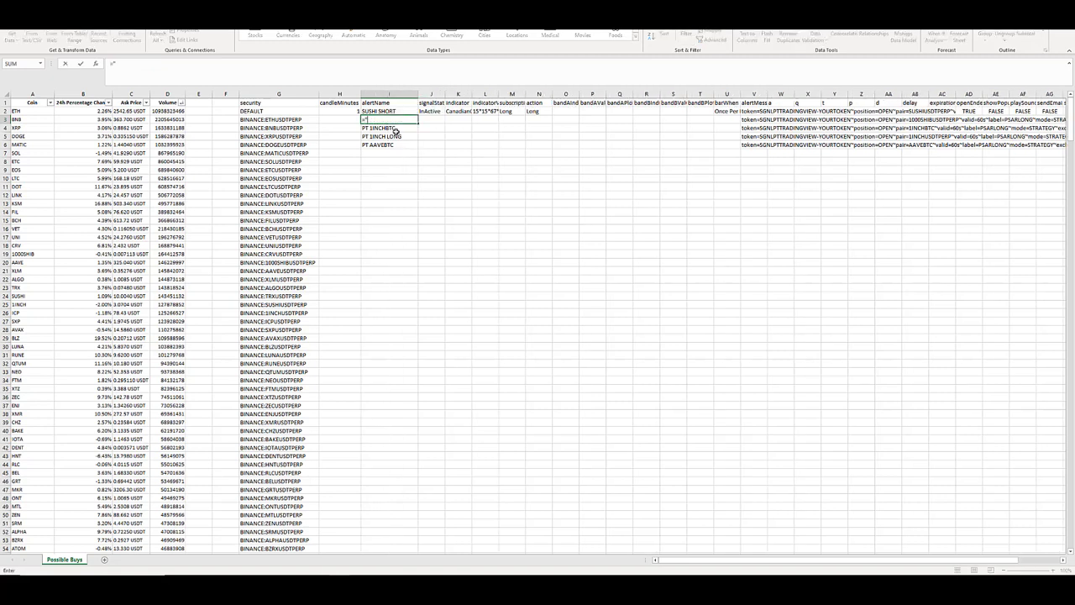
text("pt LONG "&)
key(Left)
key(Left)
key(Left)
key(Left)
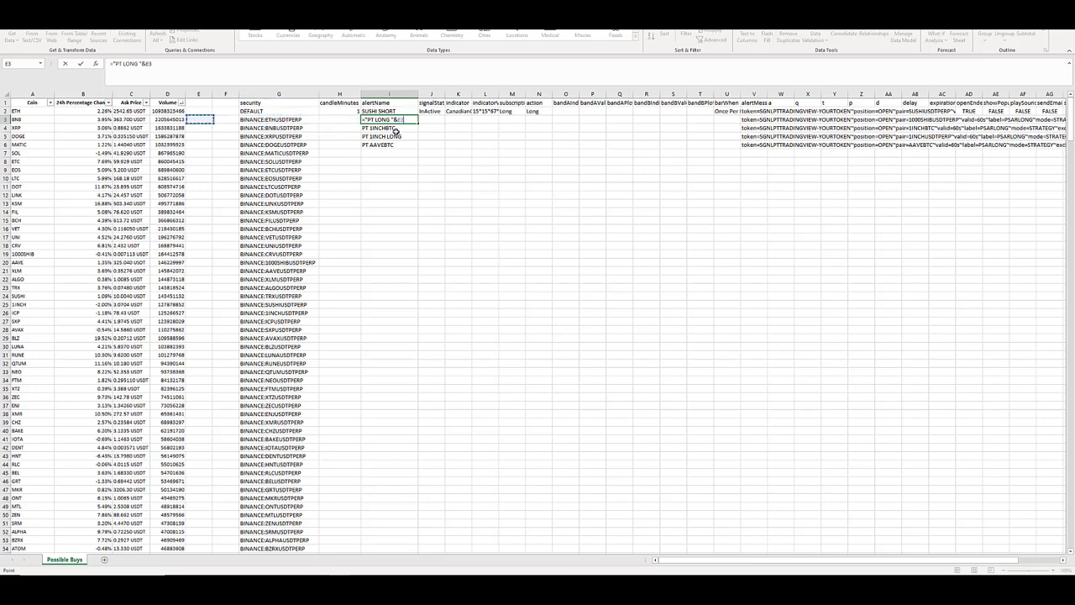
key(Left)
key(Left)
key(Left)
key(Left)
key(Up)
key(Return)
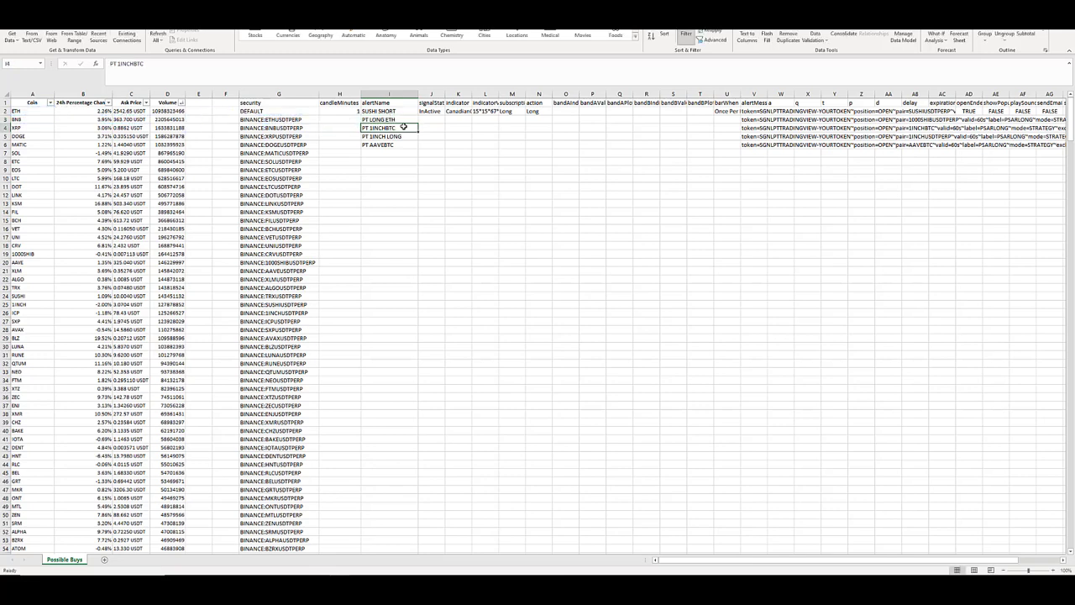
Fill the PT LONG alert name formula from I3 down to row 96, alongside the USDTPERP securities.
click(391, 119)
drag(417, 124, 415, 180)
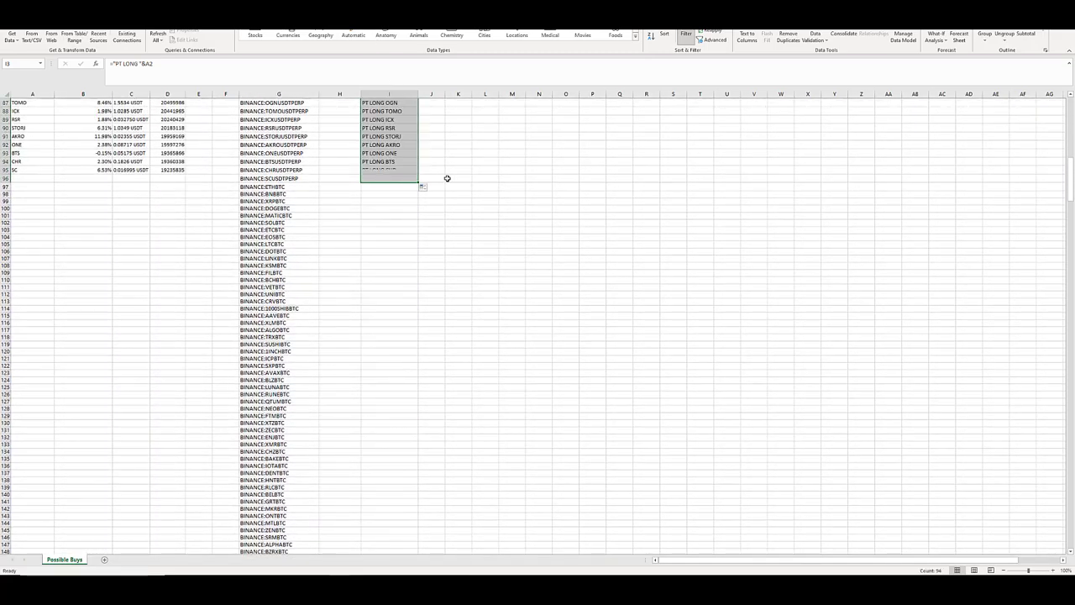
scroll(447, 178, up, 20)
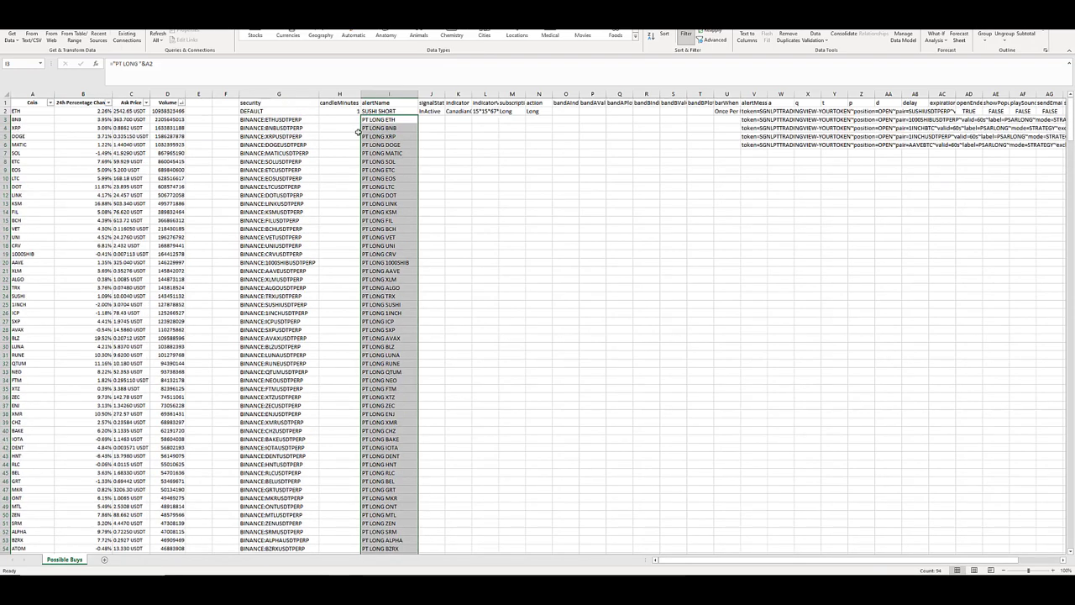
Examine the DEFAULT row's security, candleMinutes and alertName values against the blank candleMinutes cells of the coin rows.
click(286, 110)
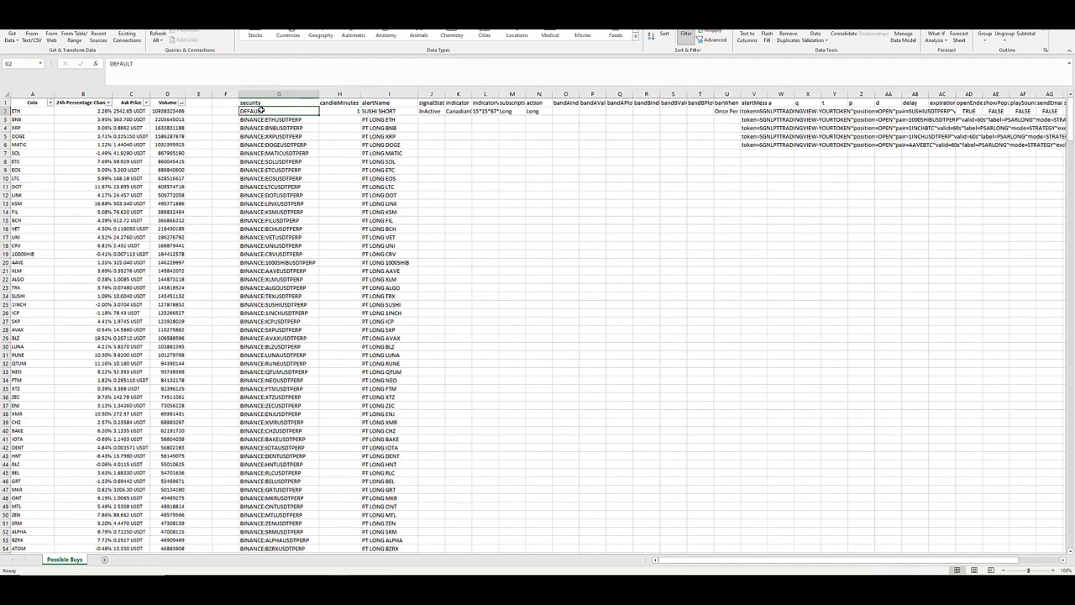
click(350, 110)
click(269, 111)
click(334, 110)
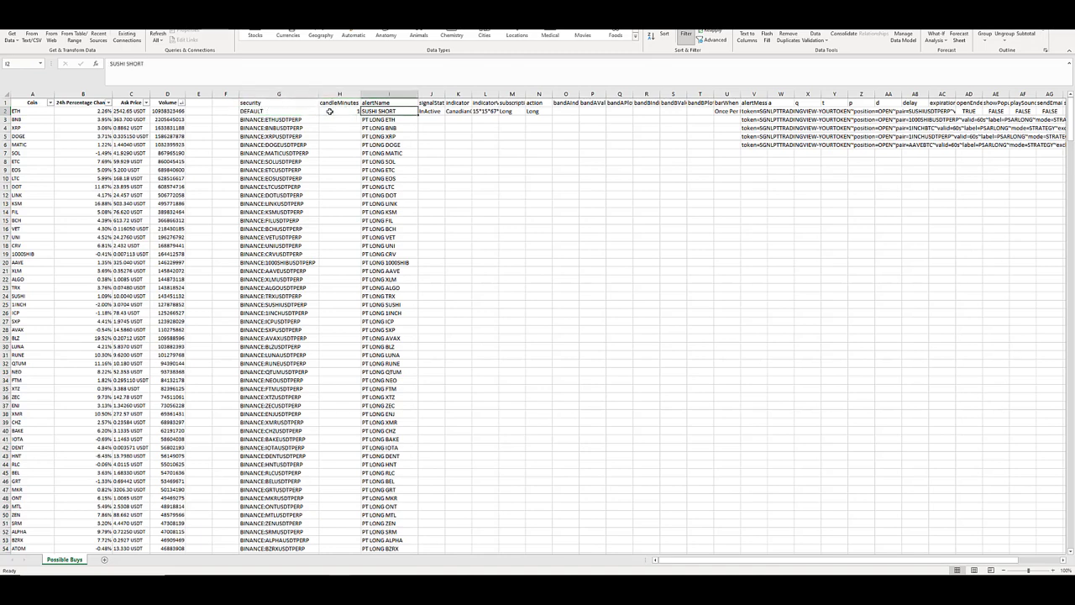
click(332, 123)
drag(332, 123, 333, 452)
click(345, 110)
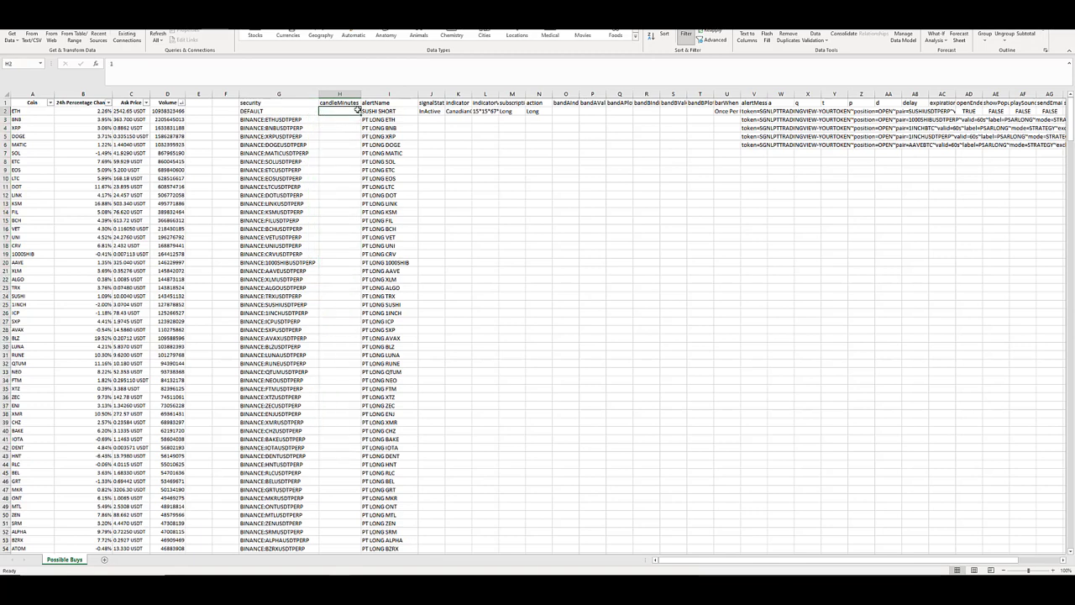
Clear the alert name of the DEFAULT row in I2.
click(385, 110)
key(Delete)
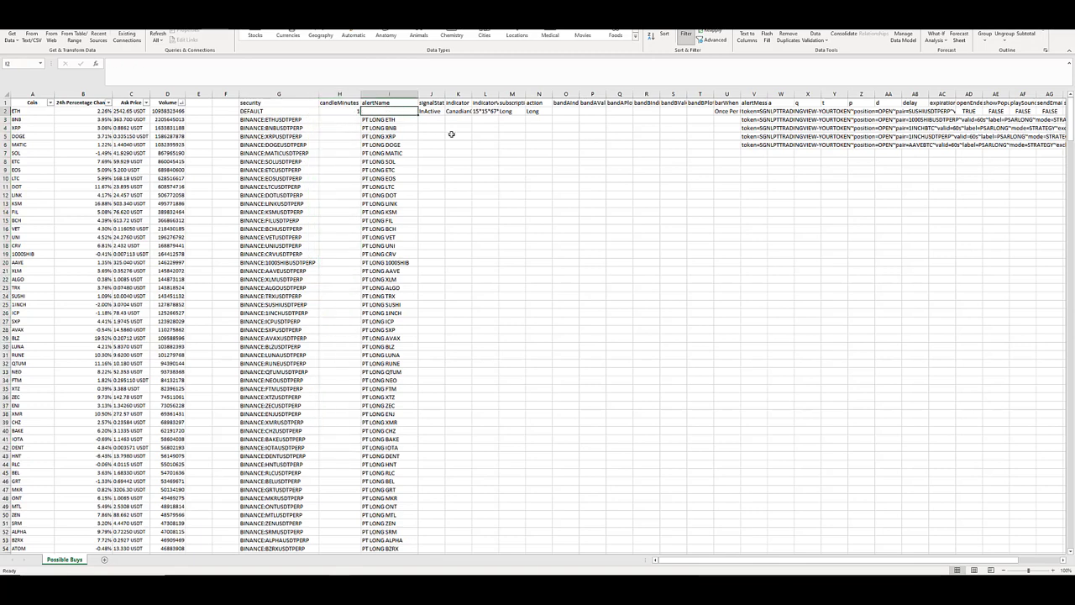
click(351, 111)
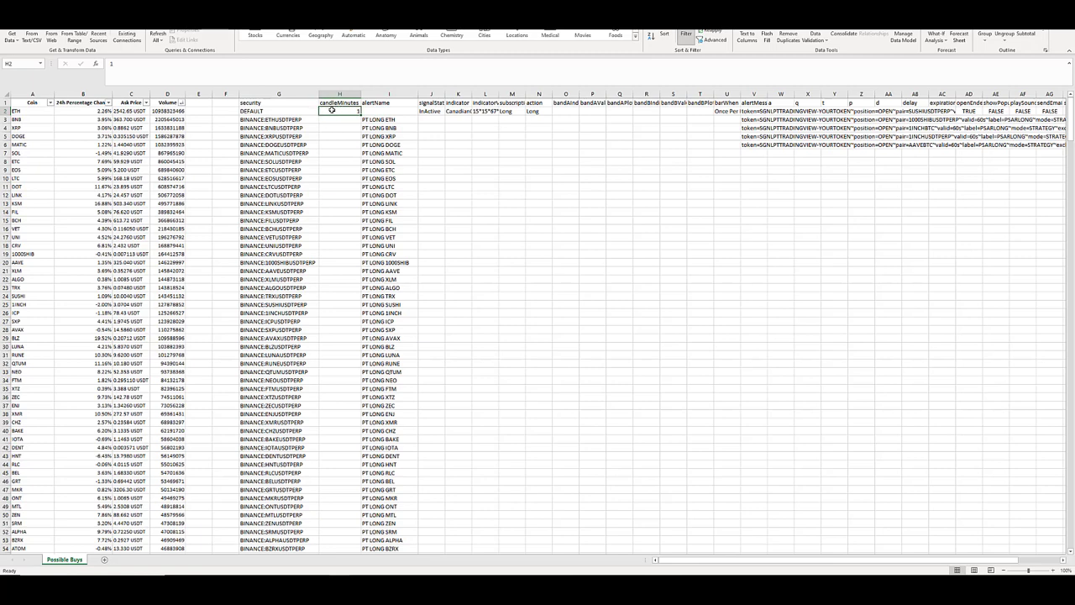
Set the signal status of the DEFAULT row in J2 to Active.
click(436, 109)
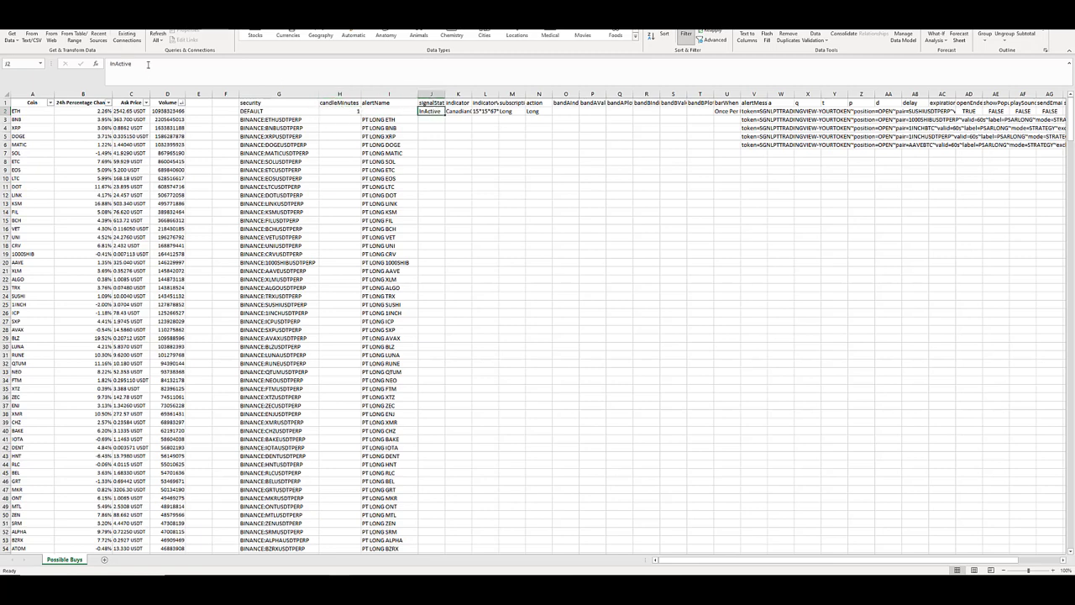
text(Active)
key(Return)
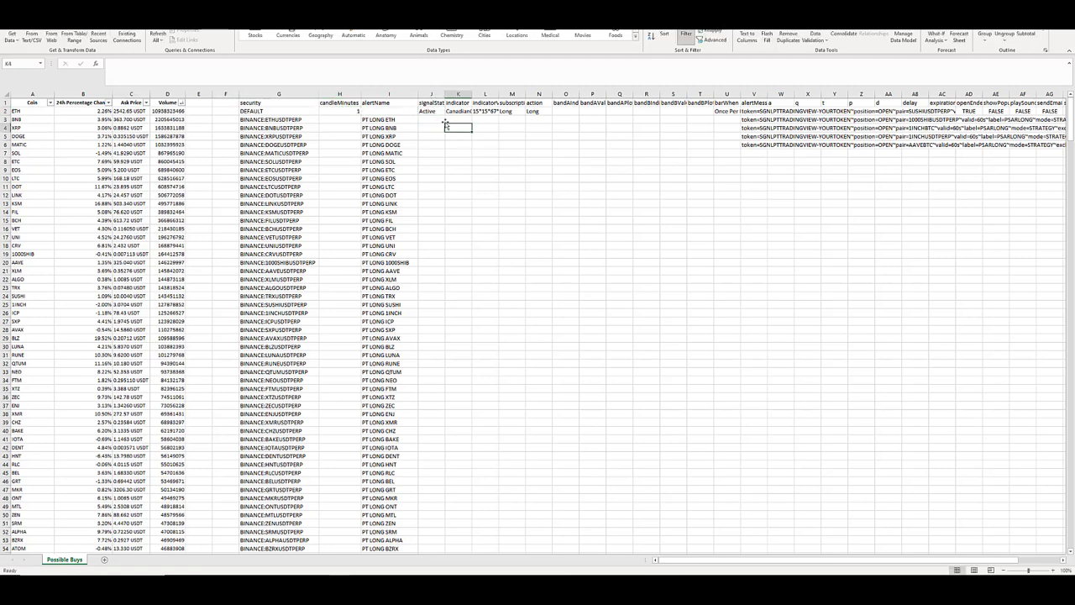
Widen the signalStatus, indicator and indicatorValues columns (J, K and L) to fit their full contents.
click(439, 111)
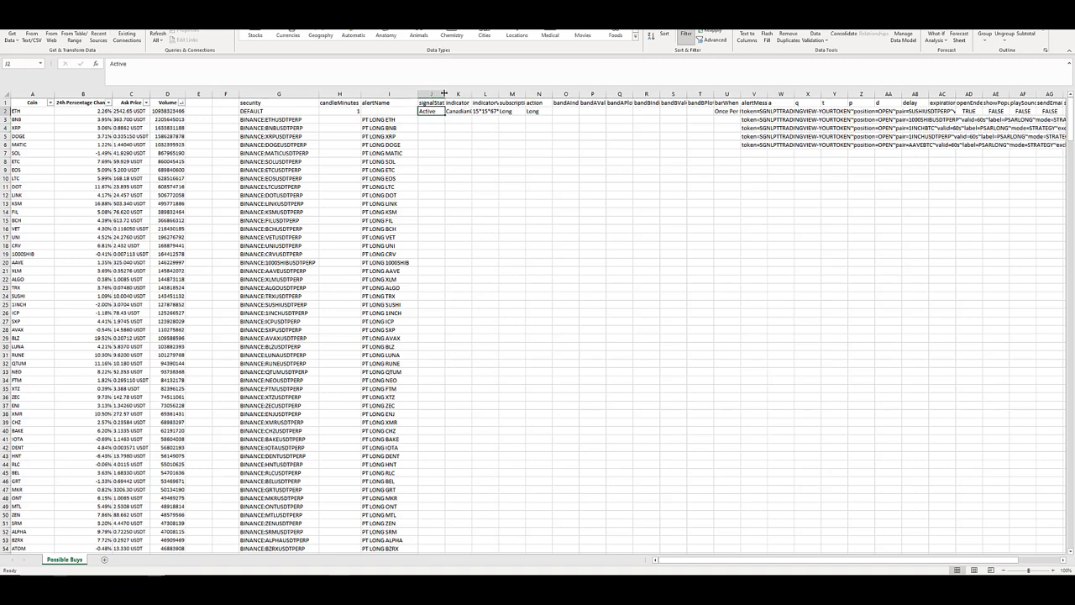
double_click(445, 93)
double_click(481, 93)
click(501, 110)
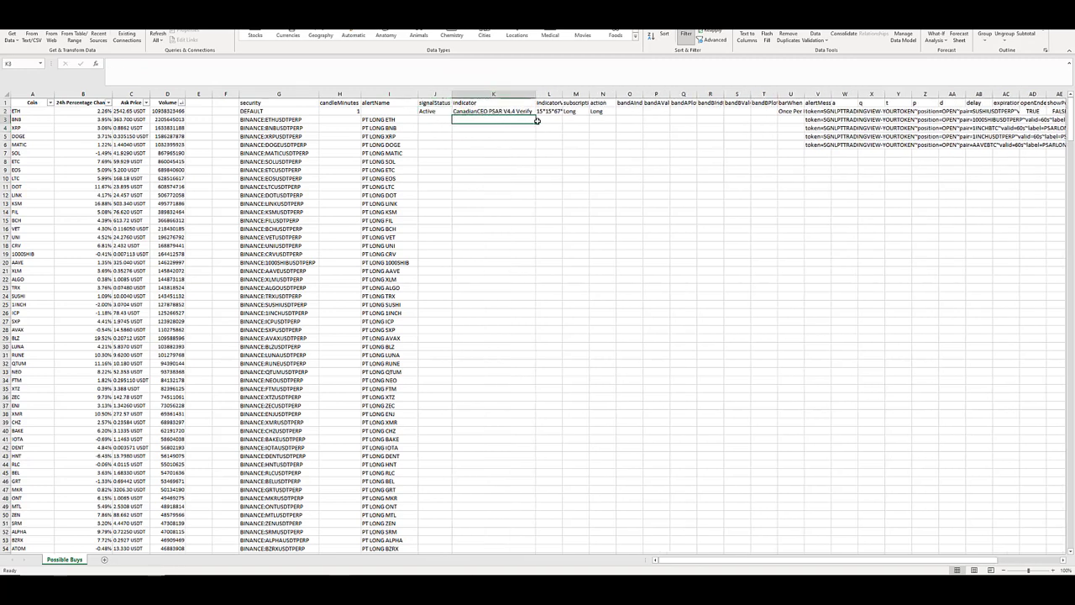
click(549, 112)
click(575, 112)
click(501, 111)
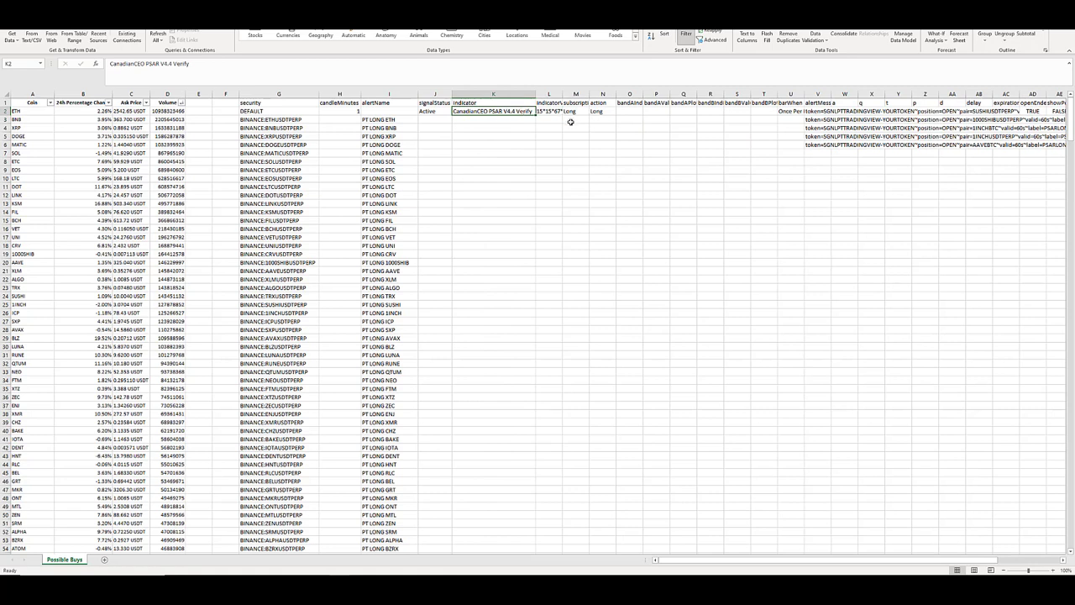
key(Right)
double_click(563, 93)
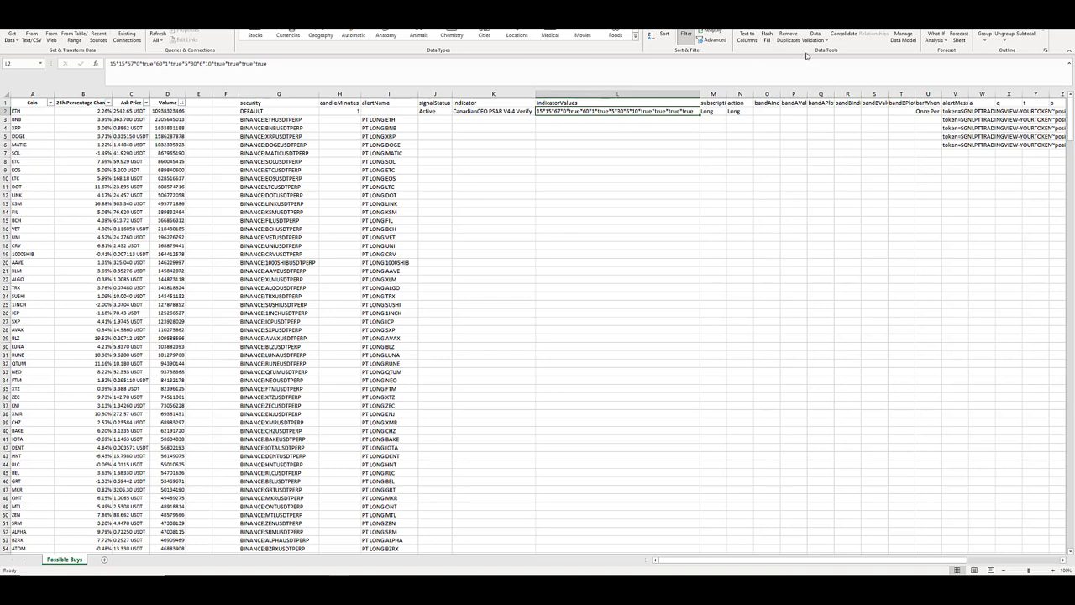
Update L2's indicator values to filter and RSI time frames 5, verification time frame 15, BULL period 50 and BEAR period 20, following a temporarily pasted settings picture.
key(ctrl+v)
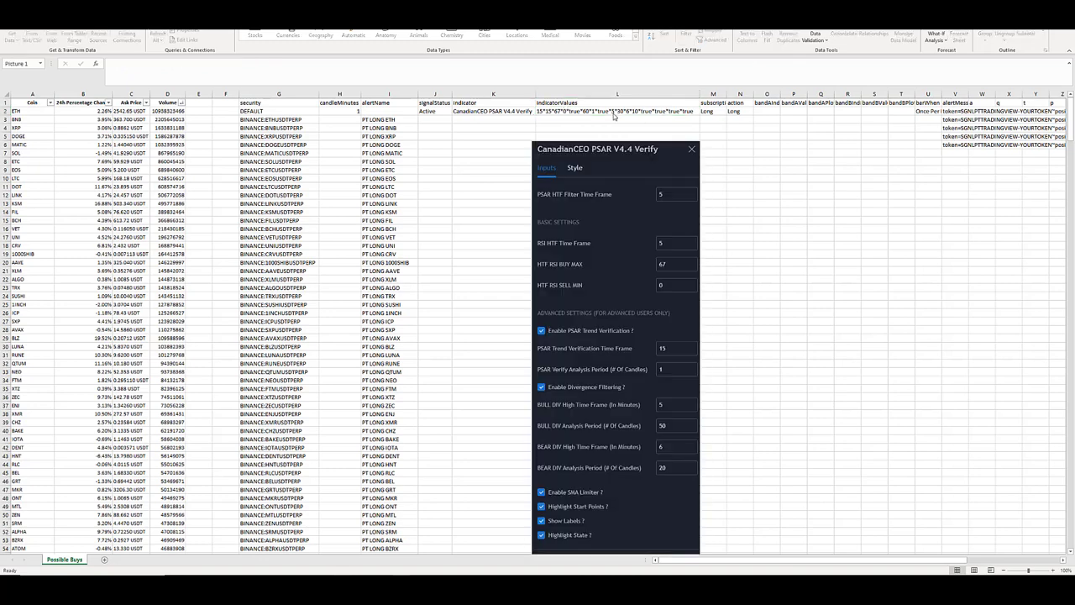
click(577, 110)
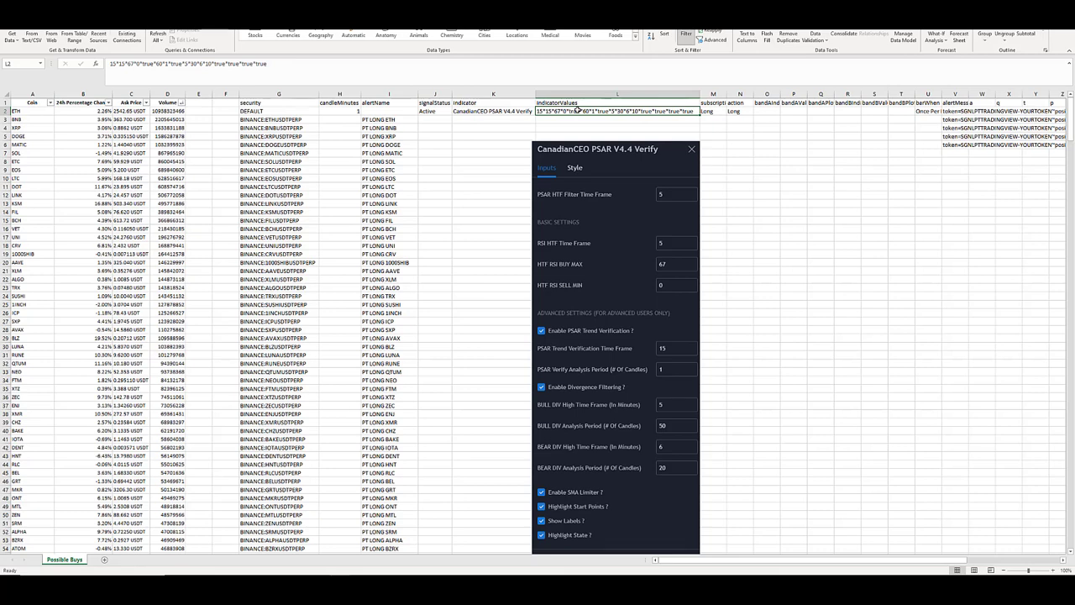
double_click(112, 63)
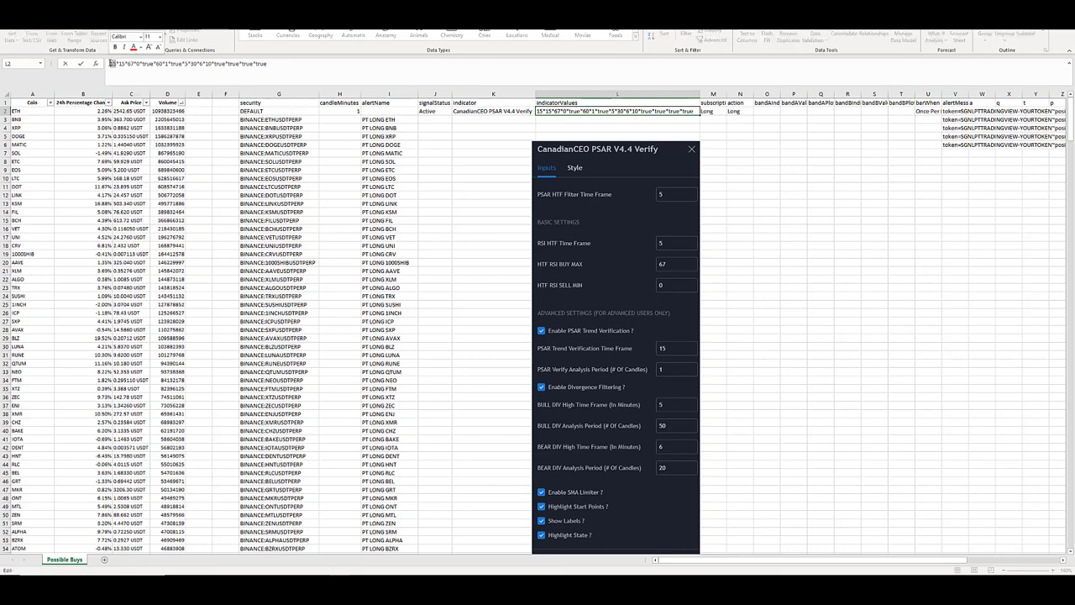
text(5)
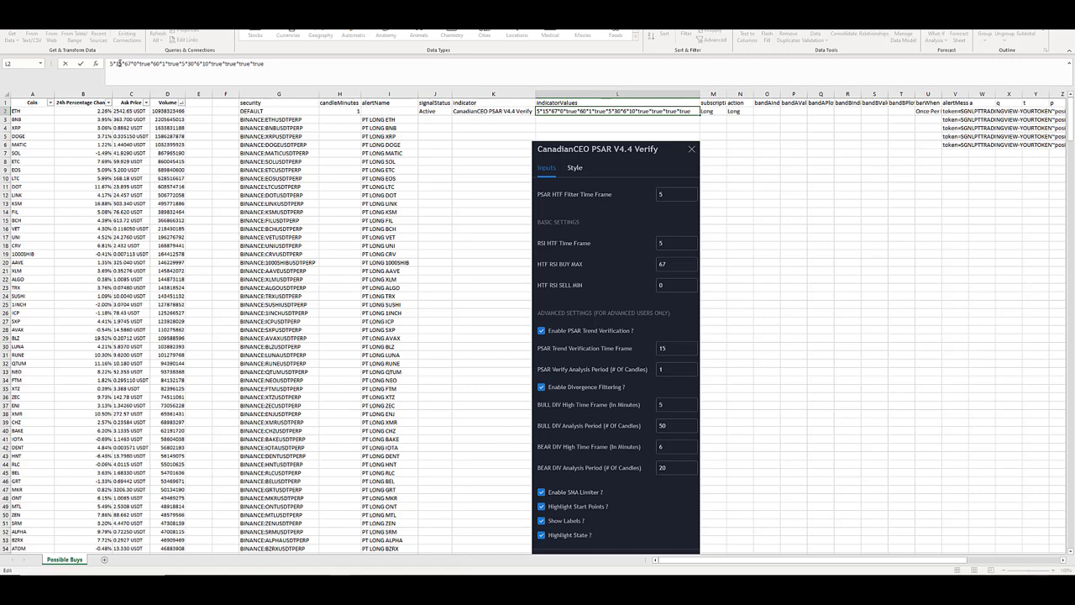
key(BackSpace)
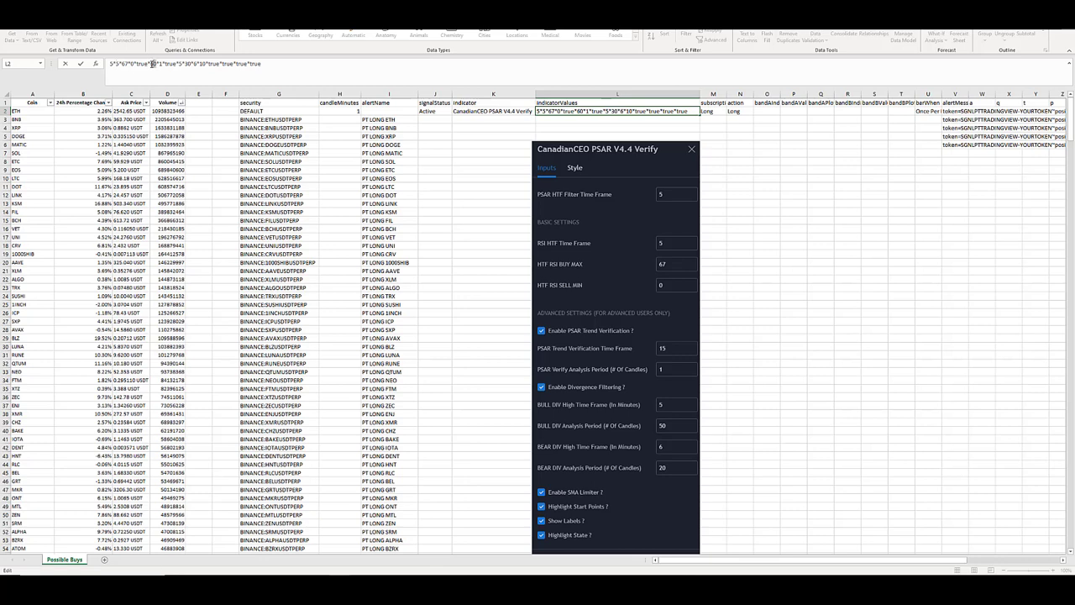
text(15)
drag(188, 64, 184, 63)
text(5)
click(820, 162)
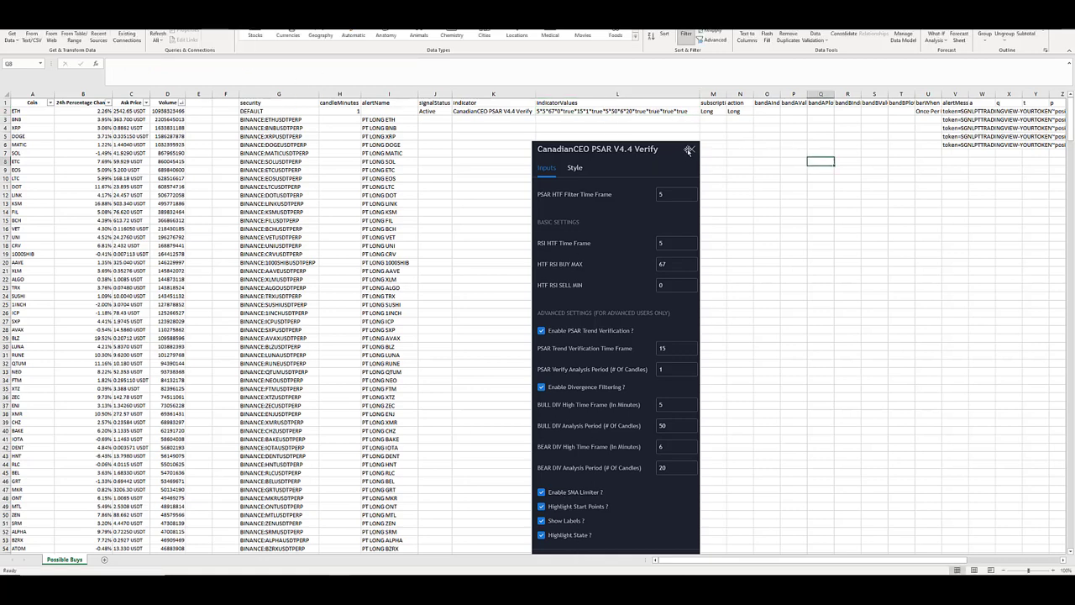
click(689, 150)
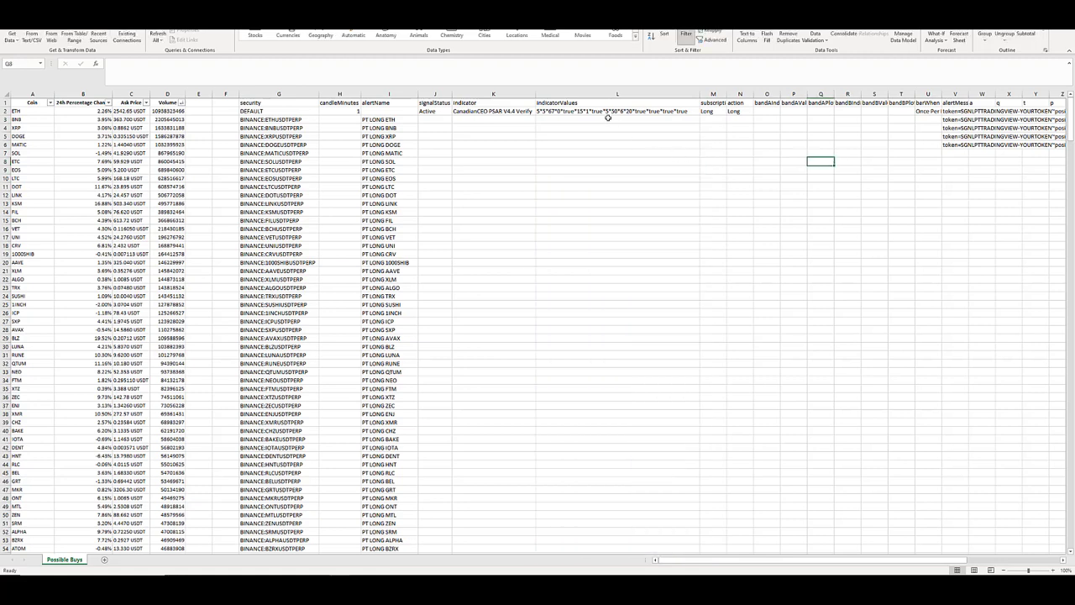
Copy the DEFAULT row's indicator values from L2 to L5 and change the first value of the copy to 15.
click(610, 112)
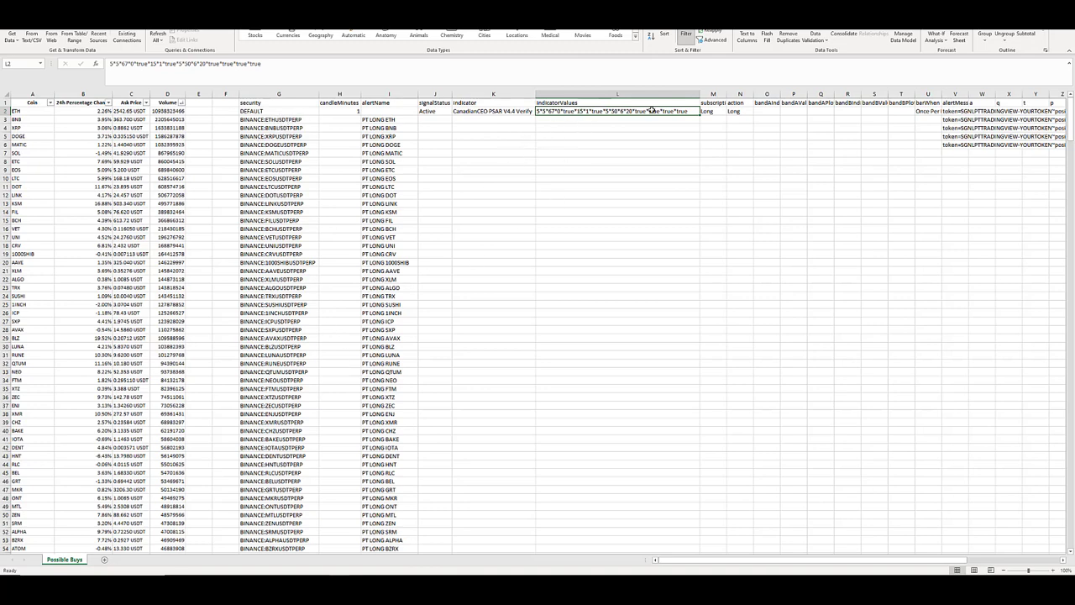
click(576, 134)
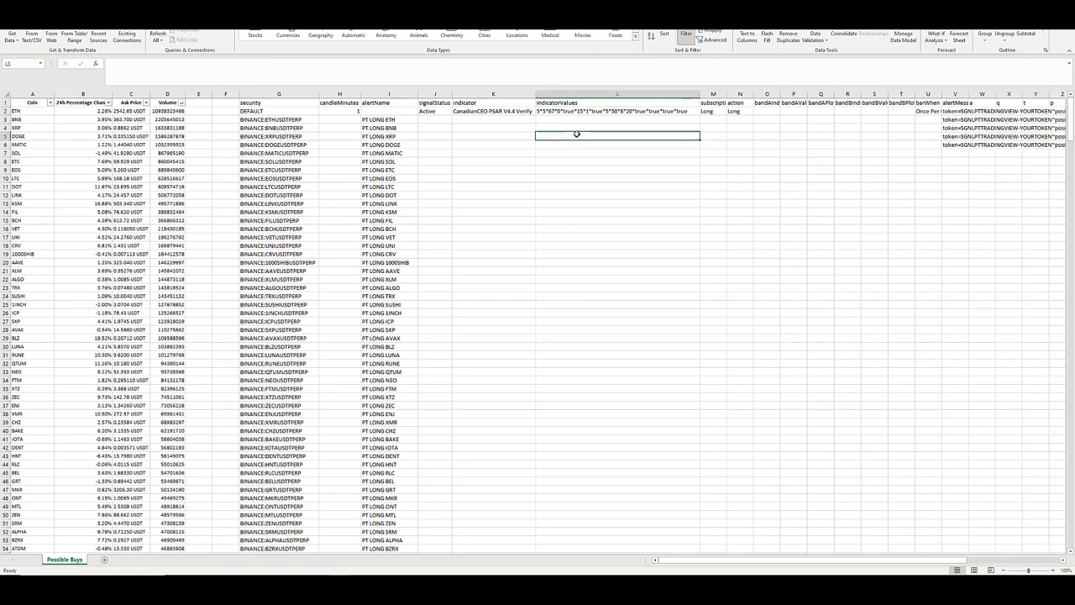
click(571, 111)
key(ctrl+c)
click(561, 136)
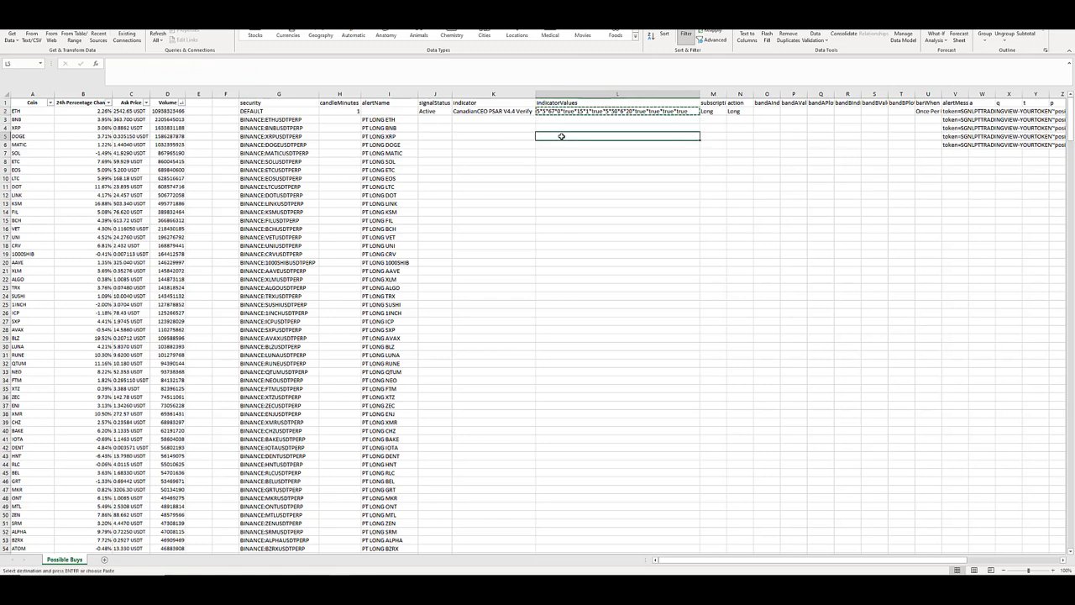
key(ctrl+v)
click(277, 145)
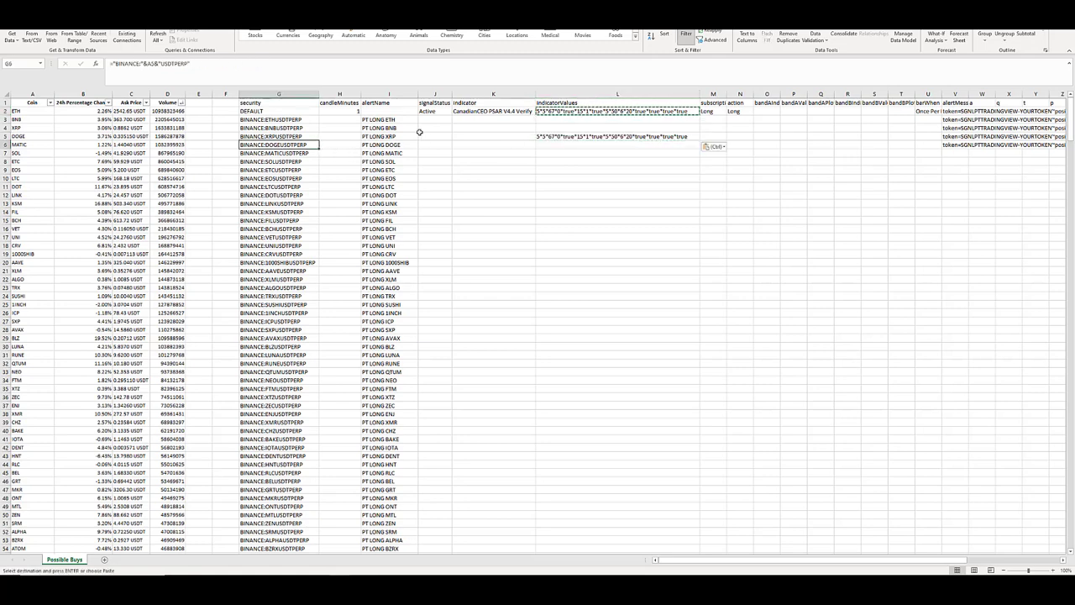
click(588, 136)
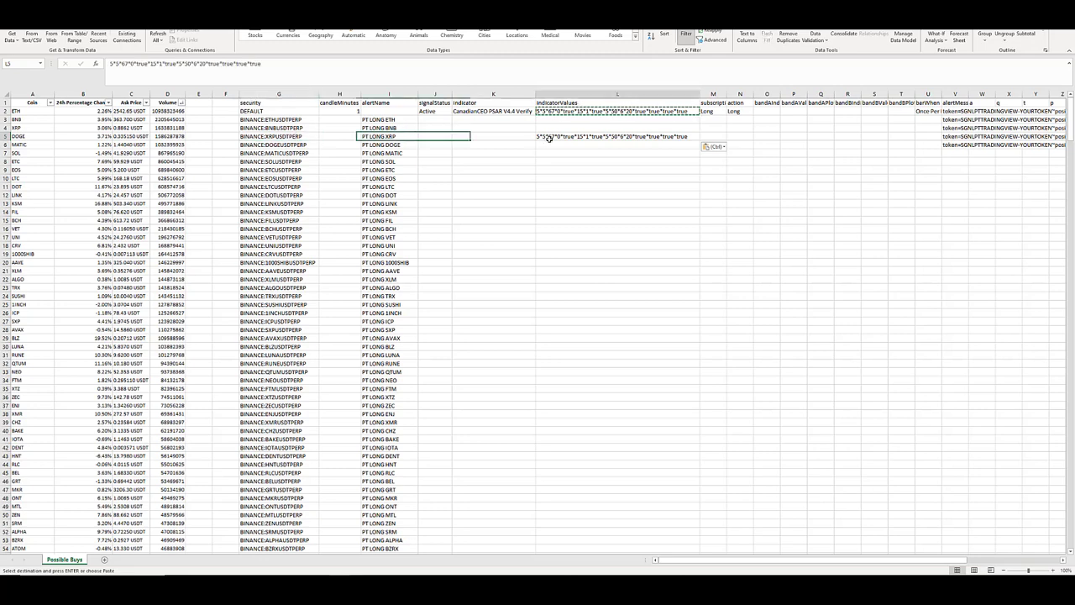
click(111, 63)
text(1)
click(550, 178)
click(576, 137)
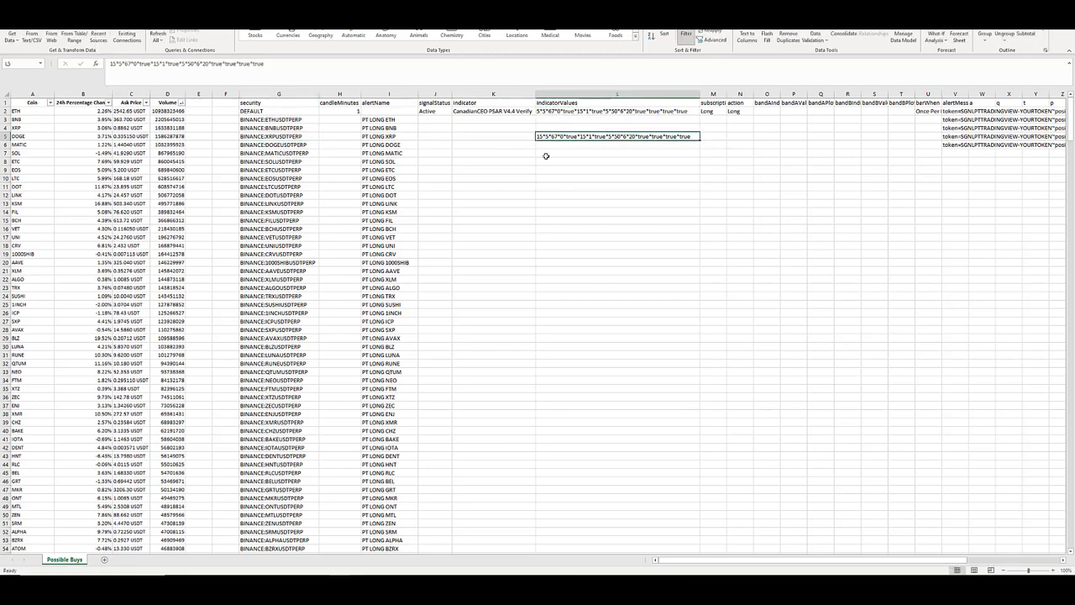
Copy the indicator values from L5 to L9 and change the first value of the copy to 620.
click(555, 162)
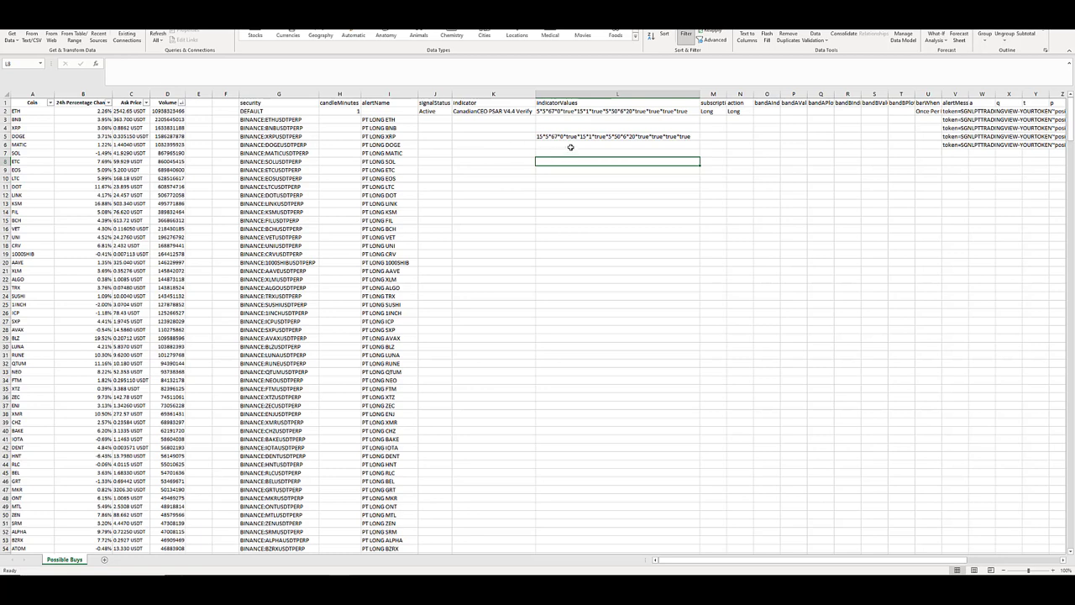
click(570, 139)
key(ctrl+c)
click(542, 168)
key(ctrl+v)
key(Escape)
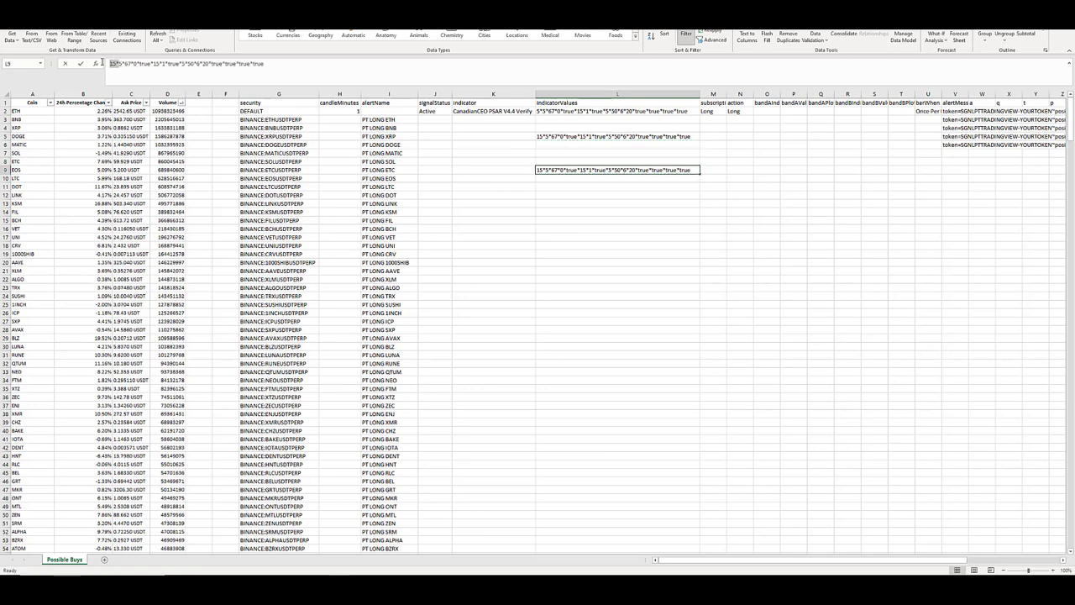
click(122, 63)
drag(116, 65, 110, 64)
text(620)
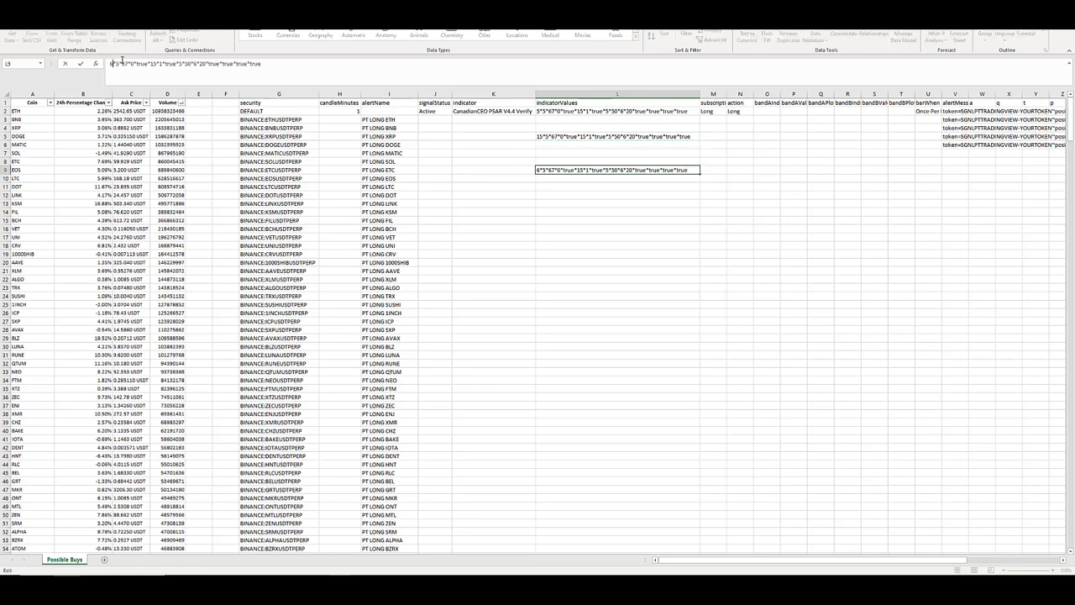
key(Return)
Clear the sample indicator values of the coin rows in L4:L13.
drag(609, 126, 609, 221)
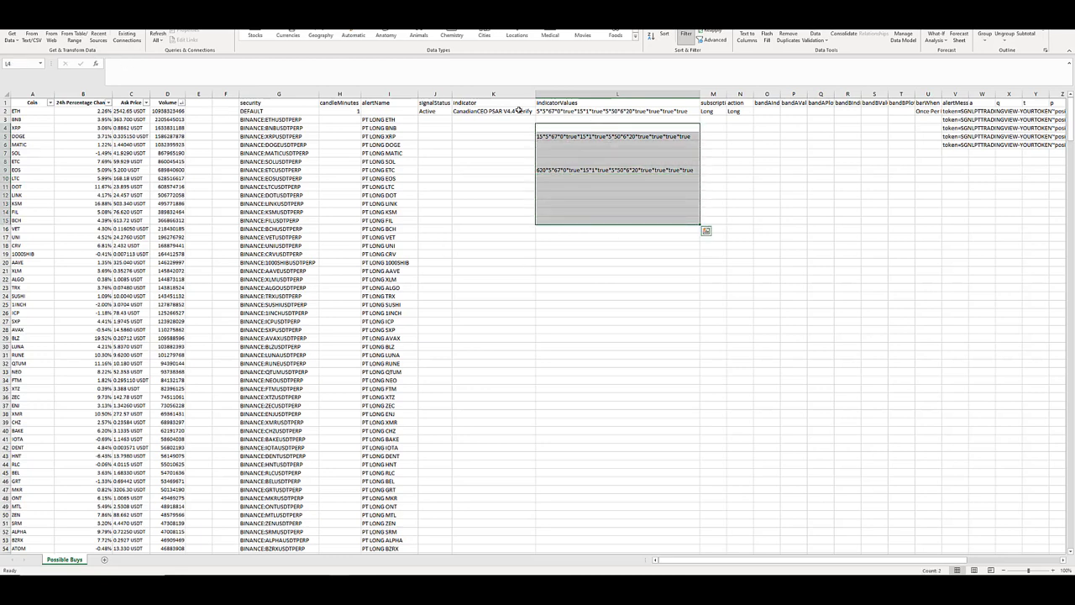
click(591, 111)
drag(585, 128, 588, 204)
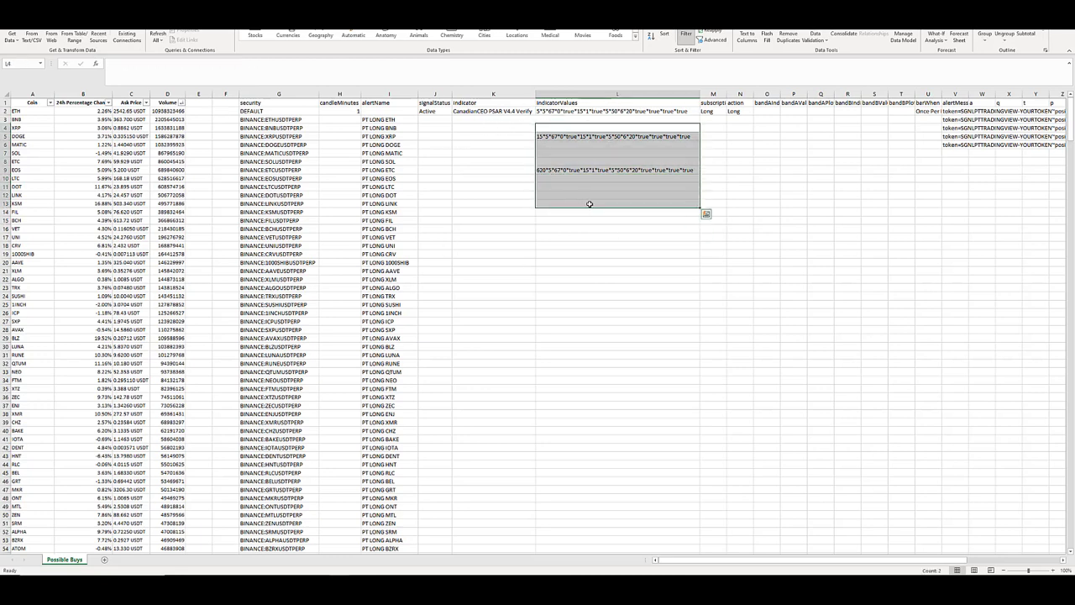
key(Delete)
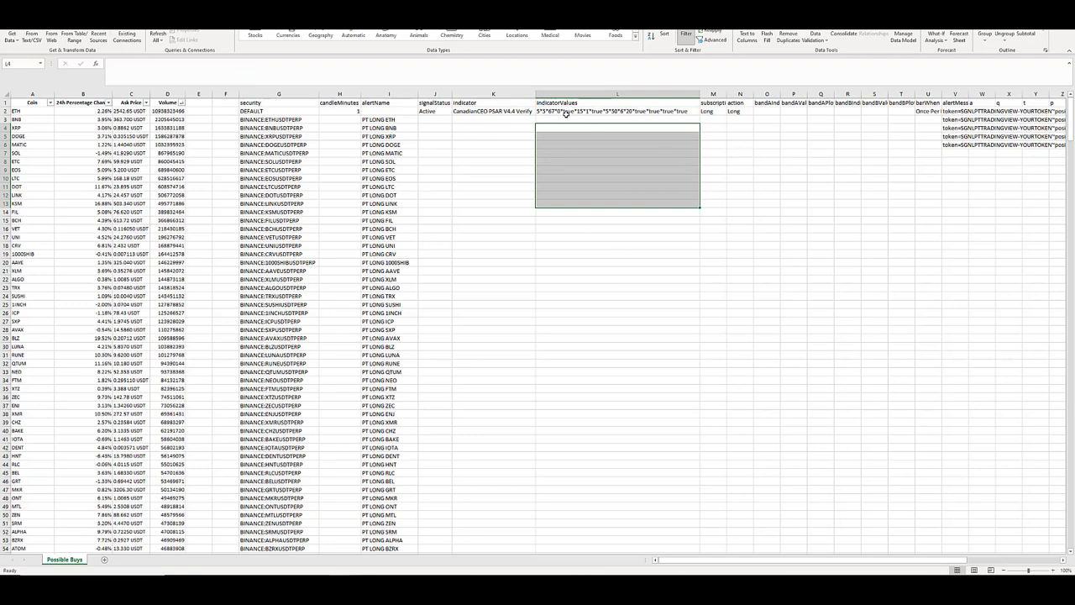
Examine the subscription and action values of the DEFAULT row in M2 and N2.
click(718, 129)
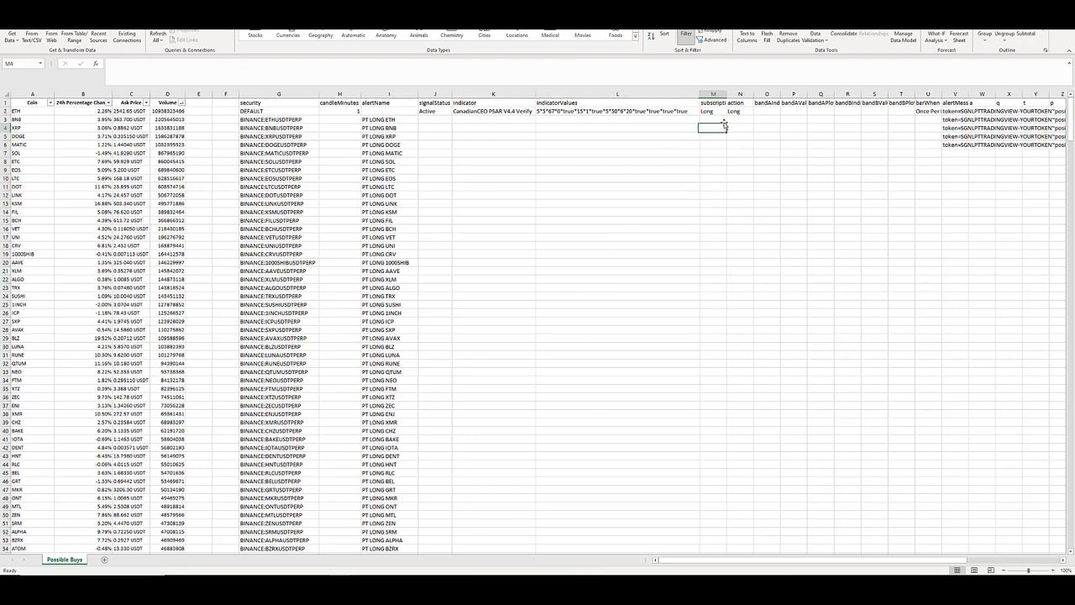
click(716, 112)
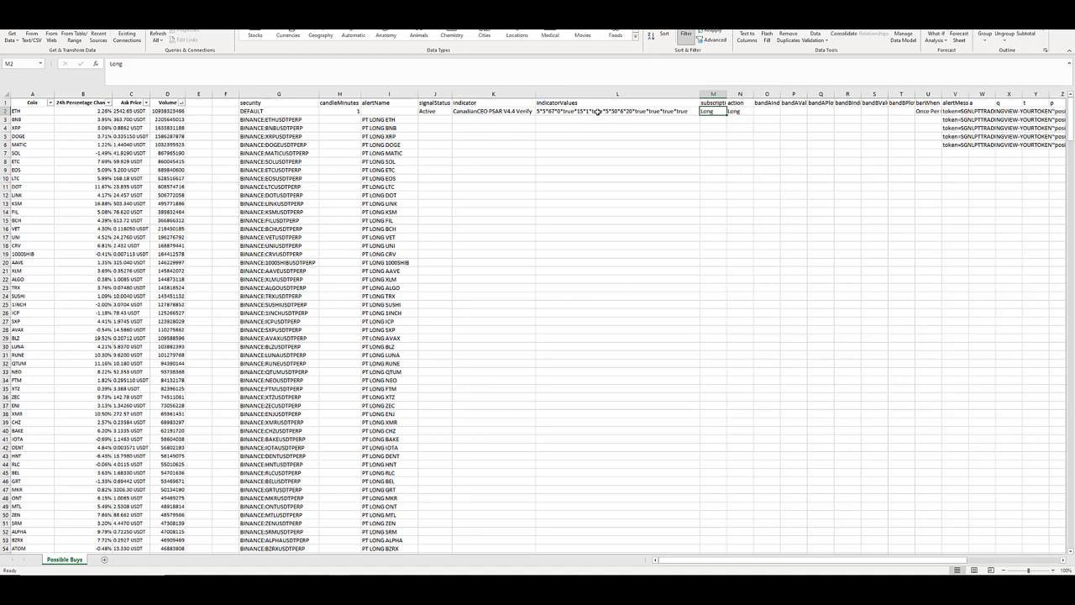
click(733, 112)
click(713, 114)
click(737, 114)
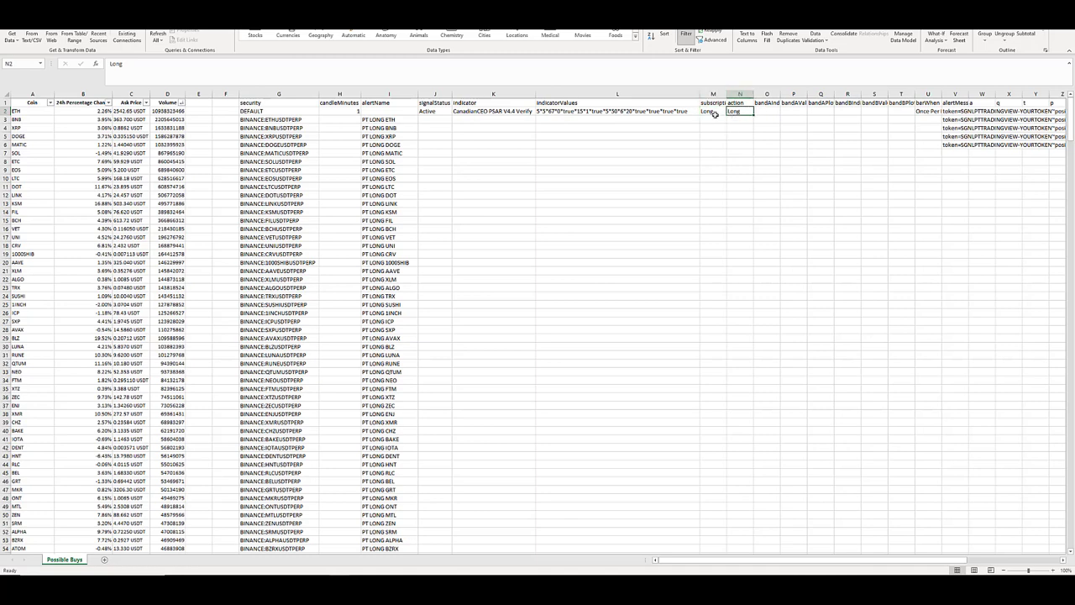
key(Right)
key(Right)
key(Right)
key(Right)
key(Right)
key(Right)
key(Right)
key(Right)
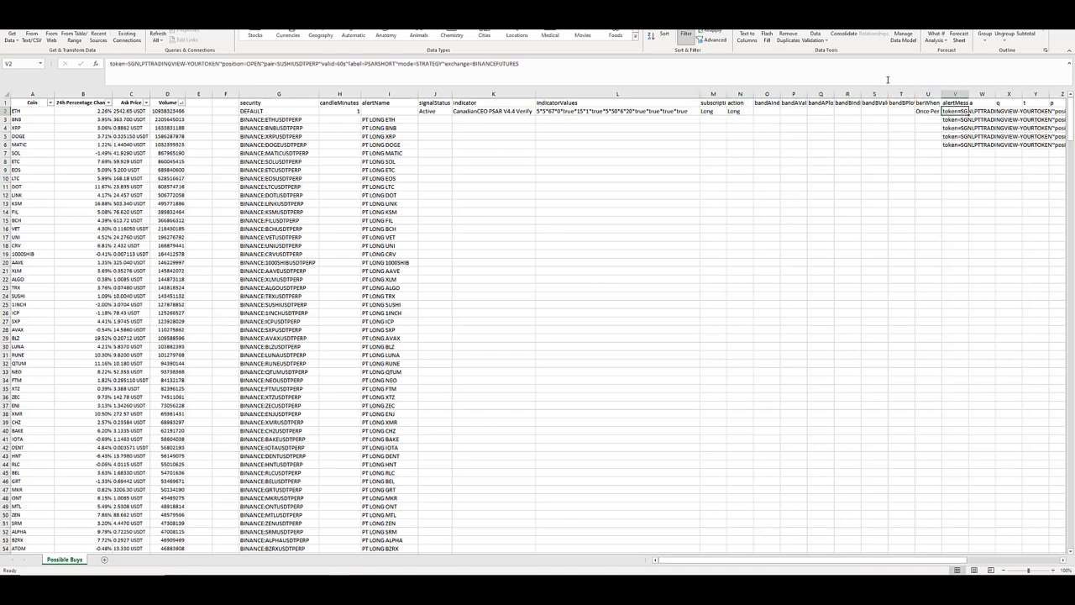
Widen the barWhen column U to fit its text and compare the DEFAULT row's setting with candleMinutes in H2.
key(Left)
double_click(941, 94)
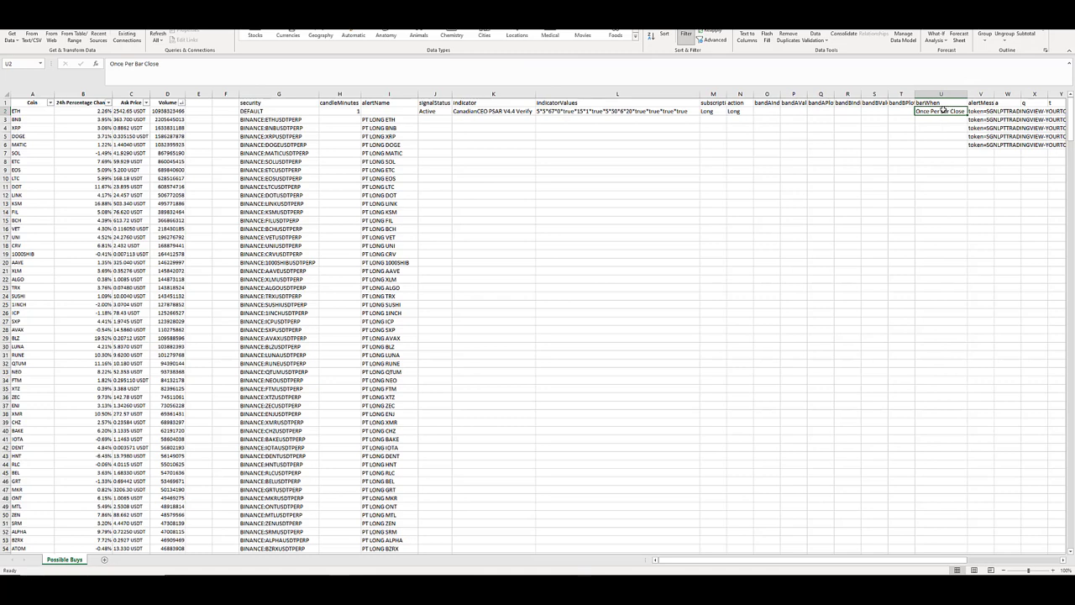
click(341, 101)
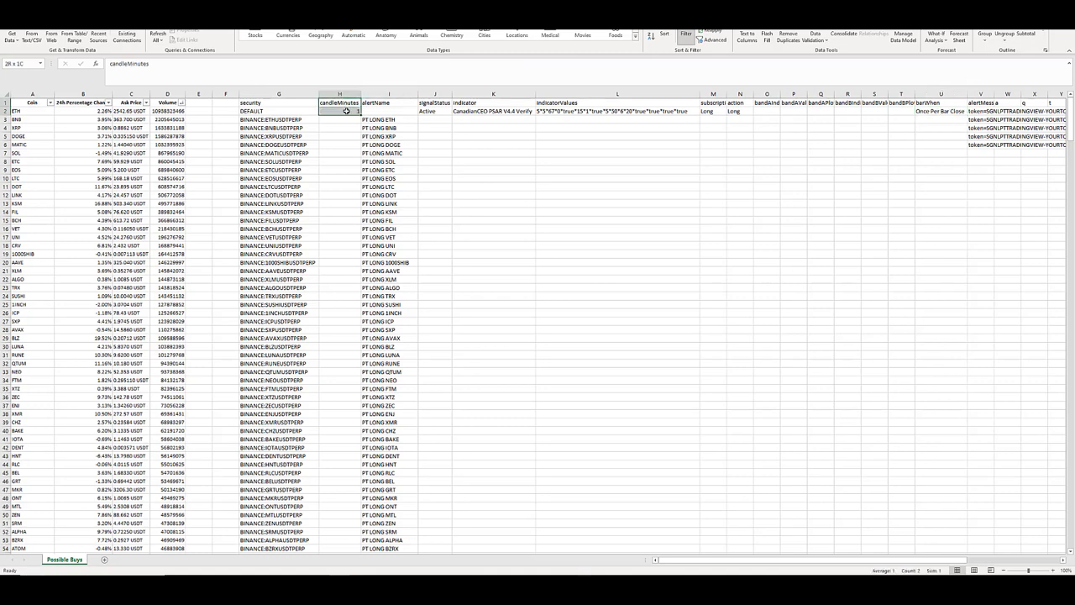
click(351, 111)
click(942, 112)
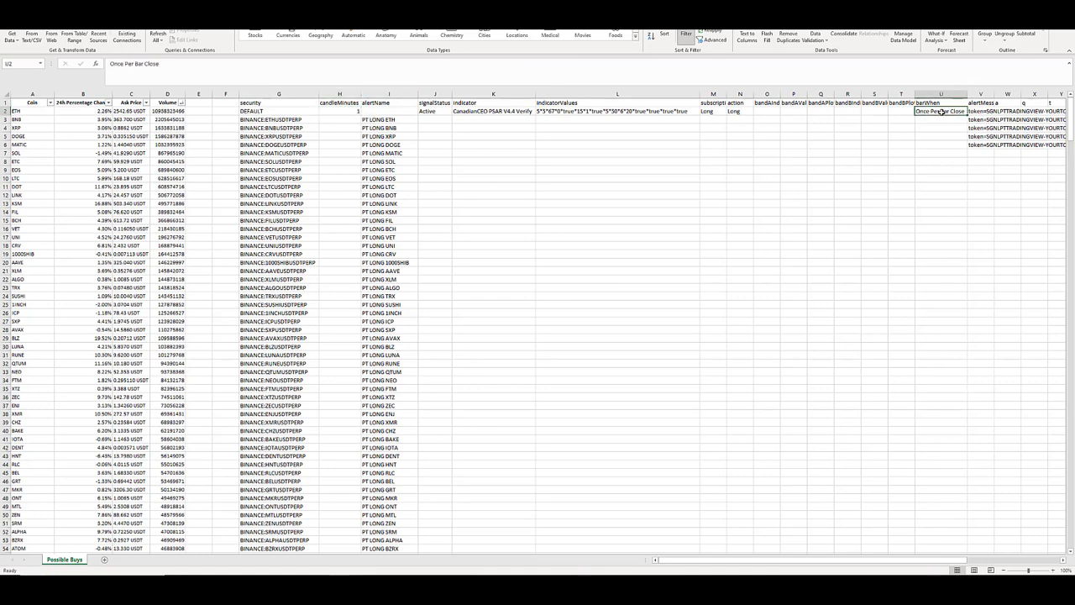
Examine the DEFAULT row's columns to the right of barWhen, from alertMessage through the notification settings.
key(Right)
key(Right)
key(Right)
key(Right)
key(Right)
key(Right)
key(Right)
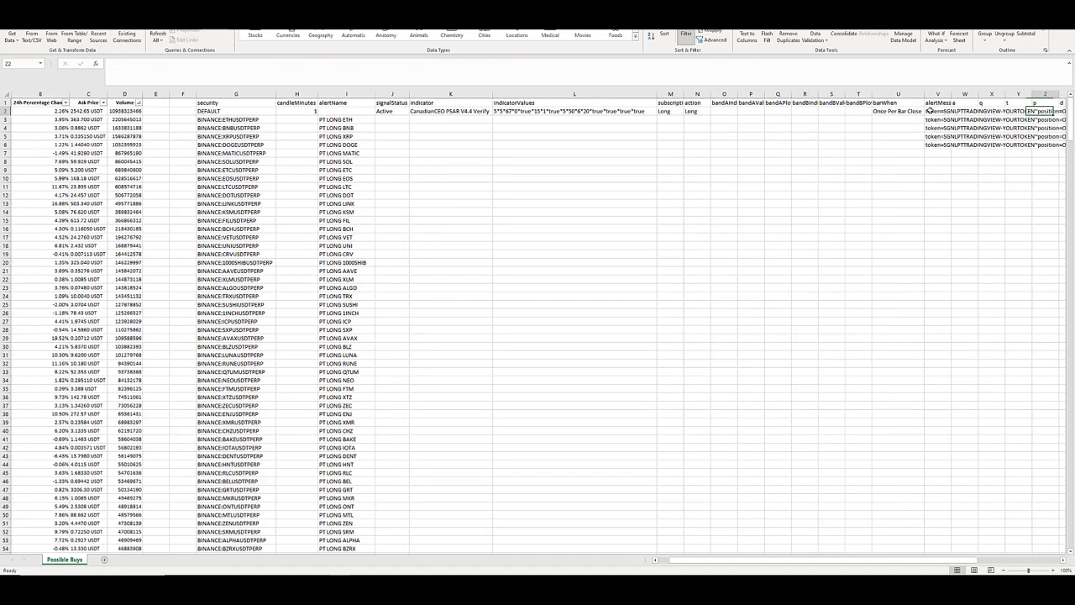
key(Right)
key(Right)
key(Right)
key(Right)
key(Right)
key(Right)
key(Right)
key(Right)
click(657, 111)
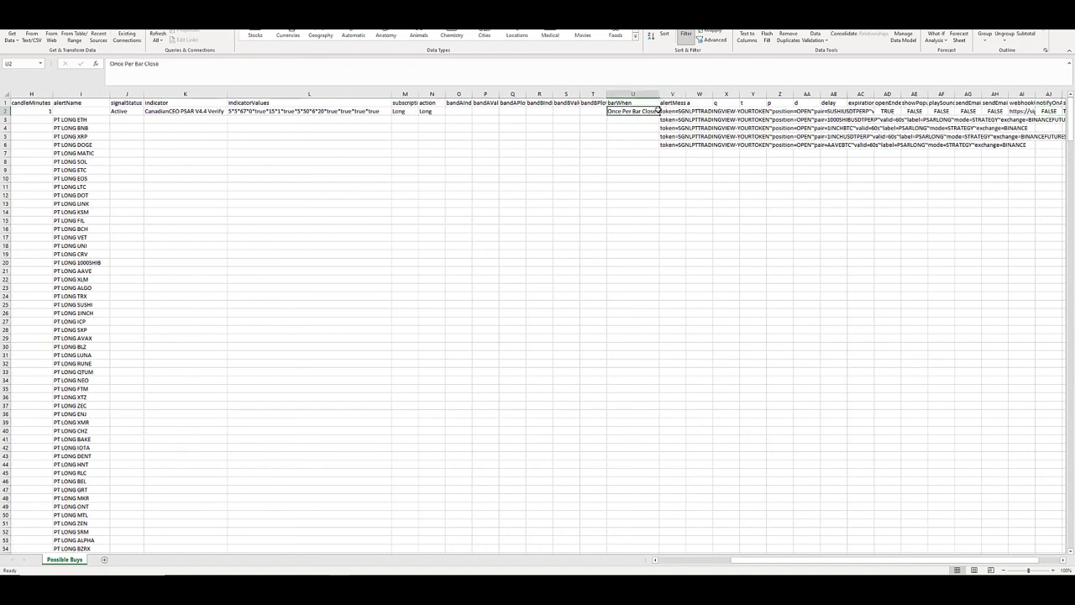
Examine the structure of the DEFAULT row's alert message in V2, from the token part to the position part.
click(666, 110)
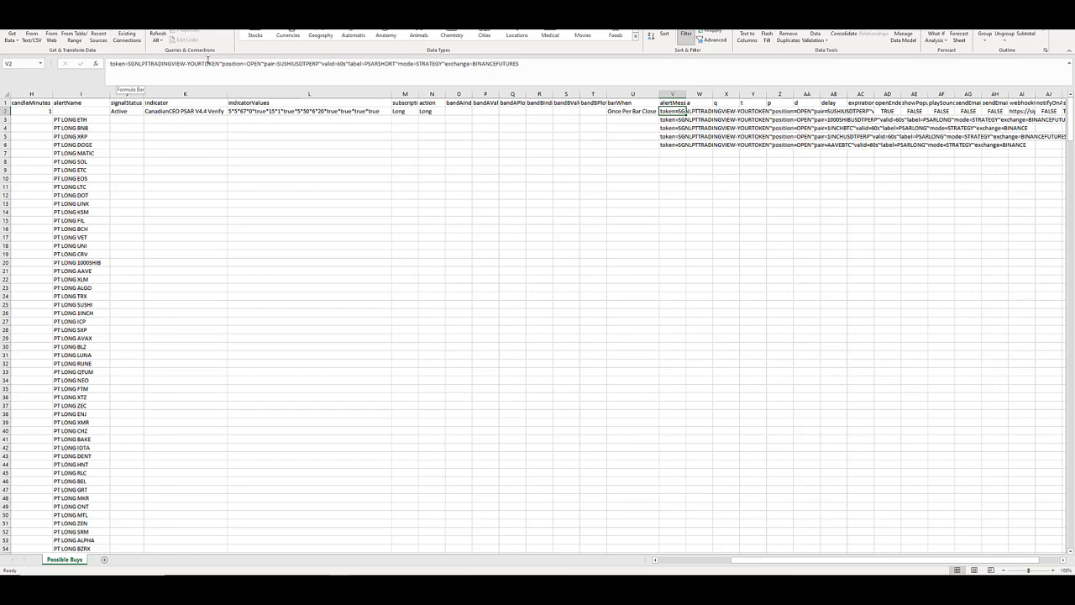
text(RES)
click(220, 63)
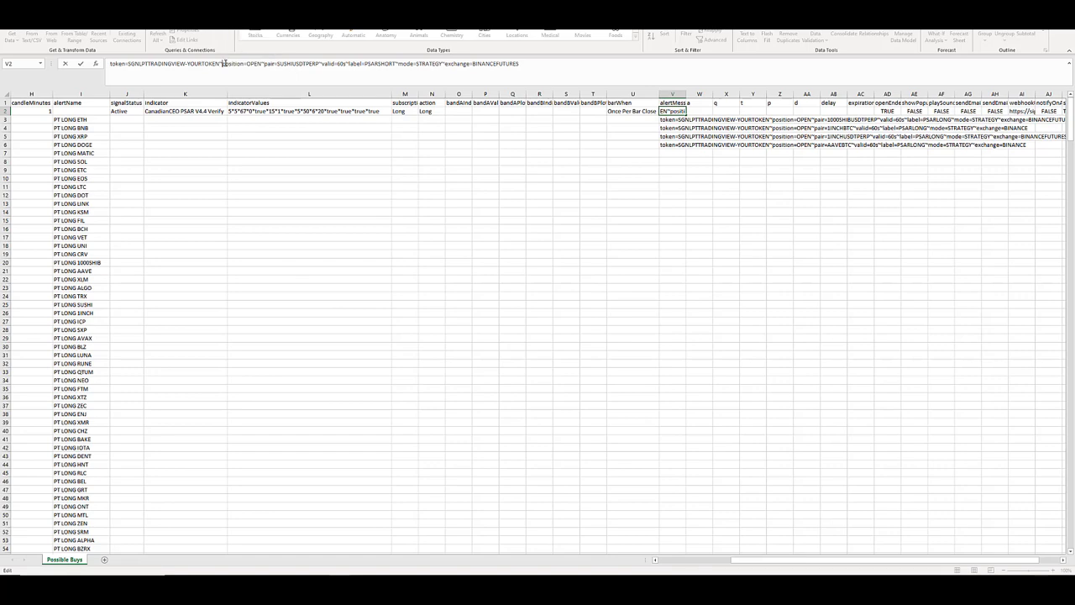
click(222, 63)
key(Right)
key(Right)
key(Right)
key(Right)
key(Right)
key(Right)
key(Right)
key(Right)
click(673, 112)
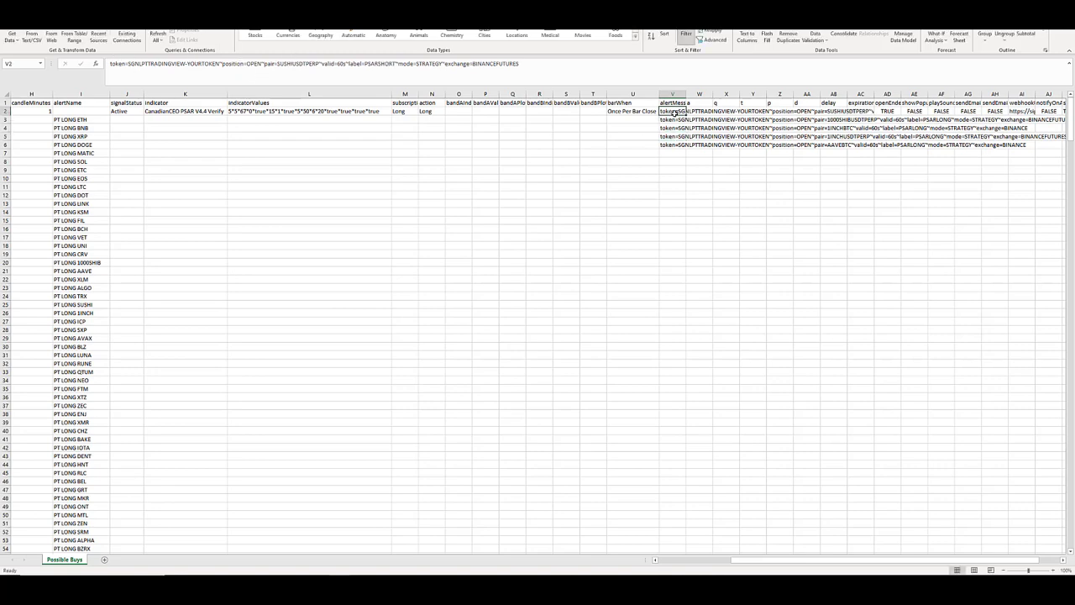
Turn the alert message text in V3 into a formula, with its first quoted string ending after "pair=" followed by an ampersand.
click(672, 122)
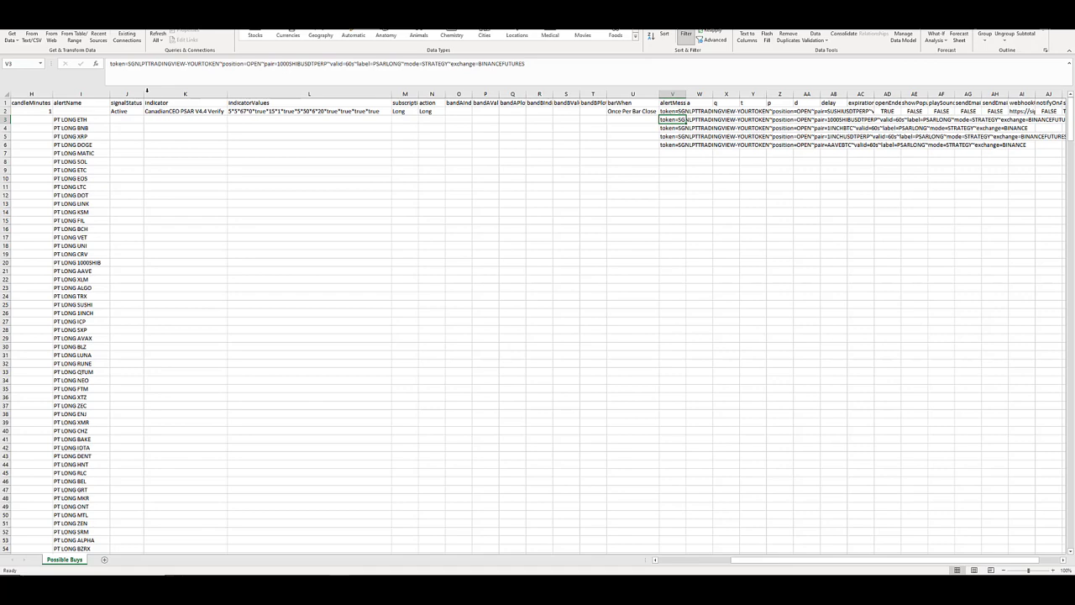
click(108, 65)
text(=")
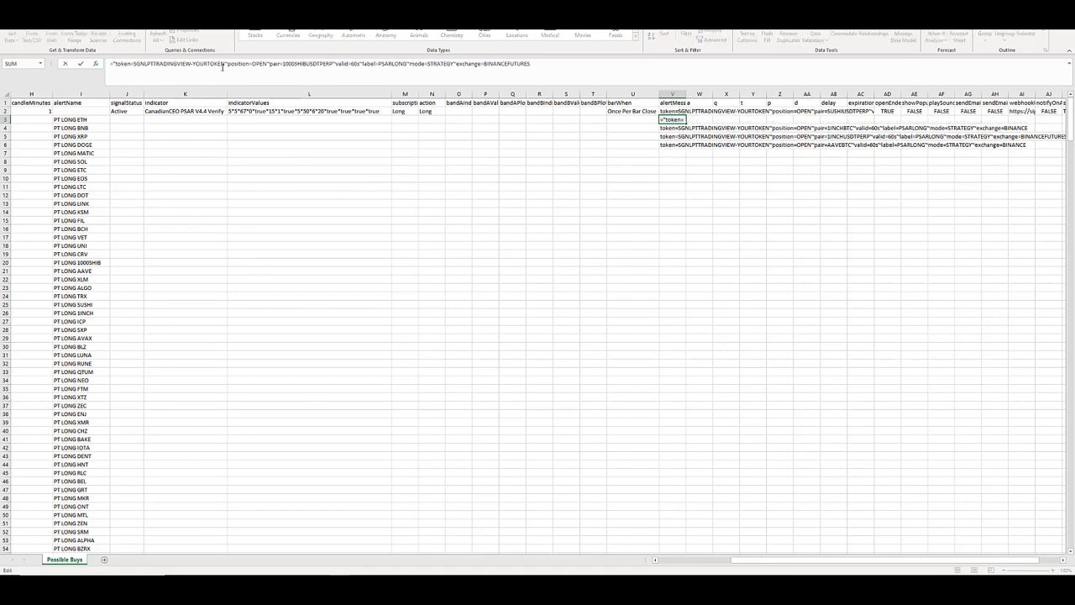
drag(225, 65, 194, 62)
click(283, 64)
text("&)
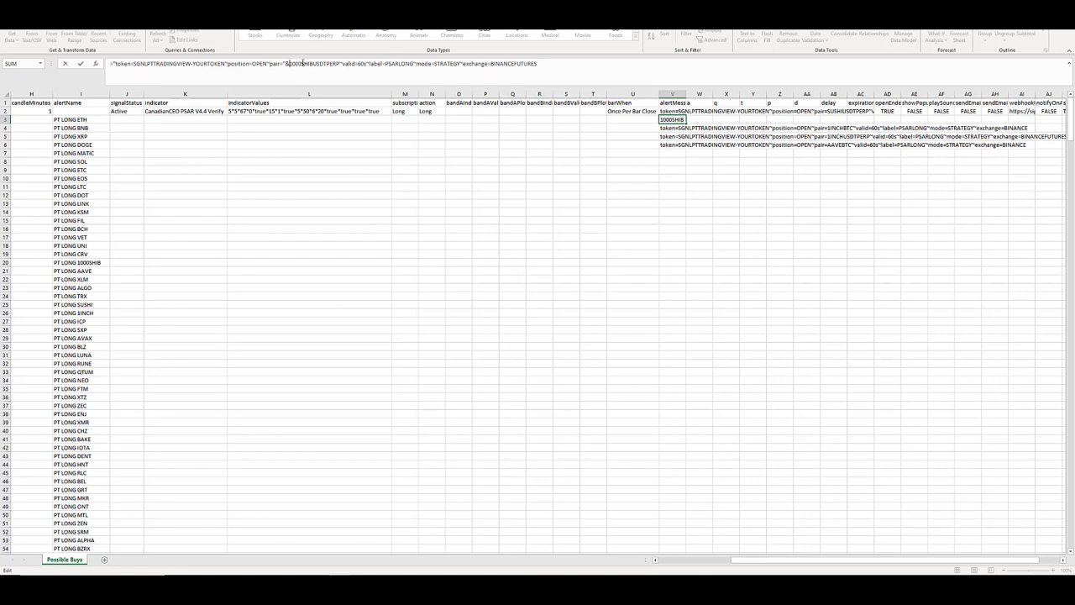
Replace the fixed coin 1000SHIB in the V3 message formula with a reference to A2, joined by an ampersand.
click(285, 65)
click(291, 65)
text(a2)
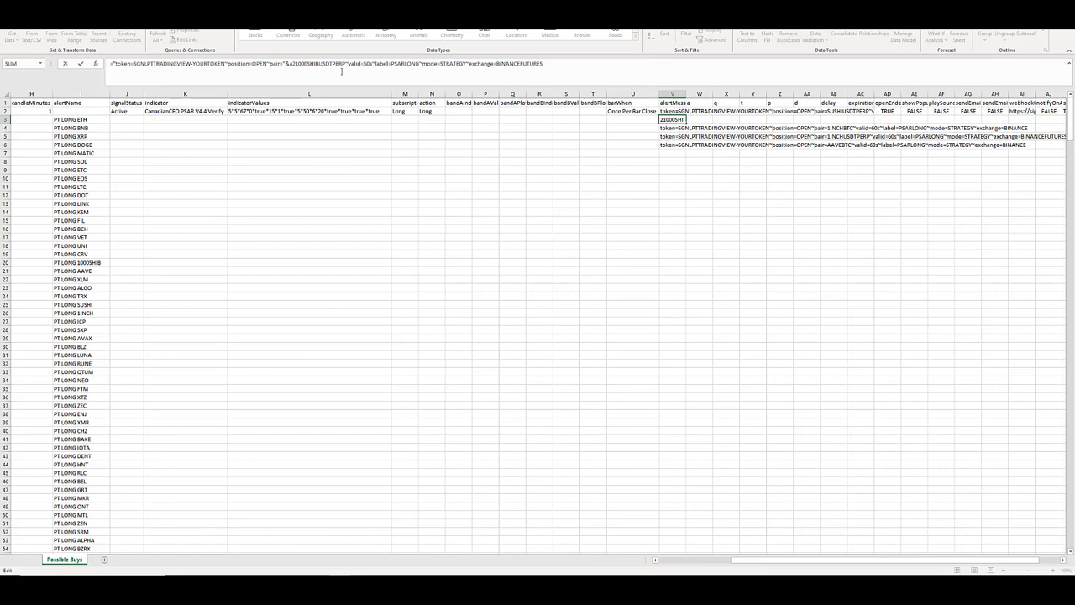
text("&)
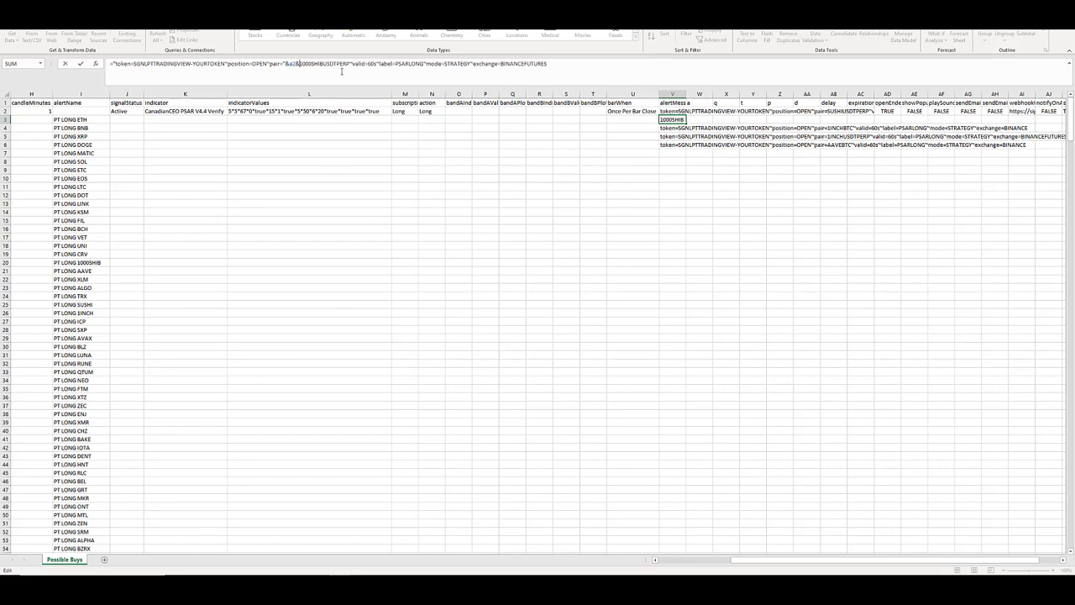
key(Delete)
key(Delete)
key(Delete)
key(Delete)
key(Delete)
key(Delete)
key(Delete)
key(Delete)
key(Delete)
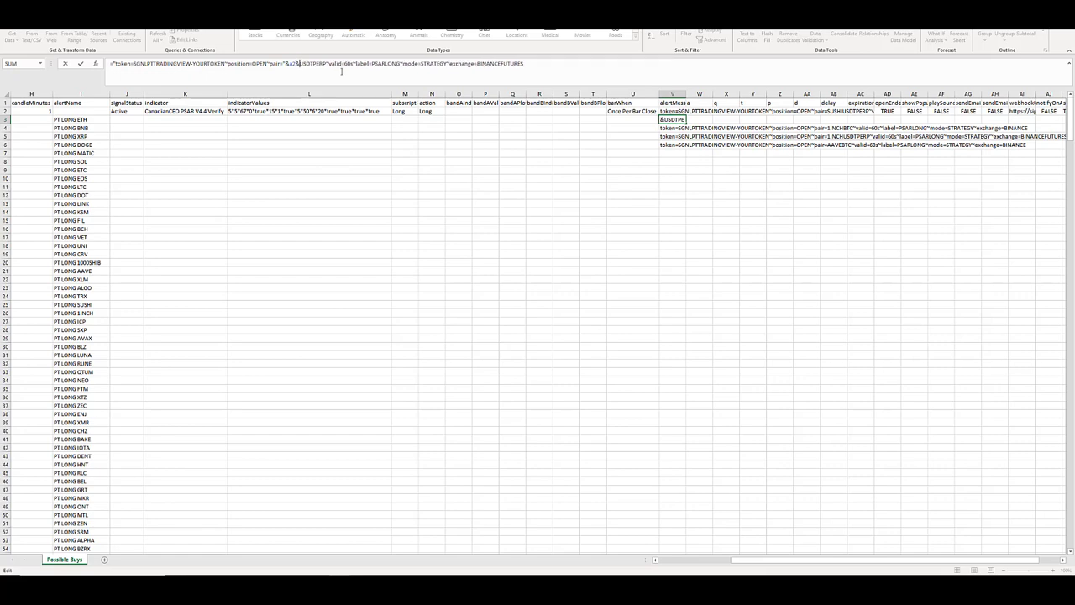
Start the second quoted string of the V3 formula at USDTPERP, close it after BINANCEFUTURES and commit the formula.
text("u)
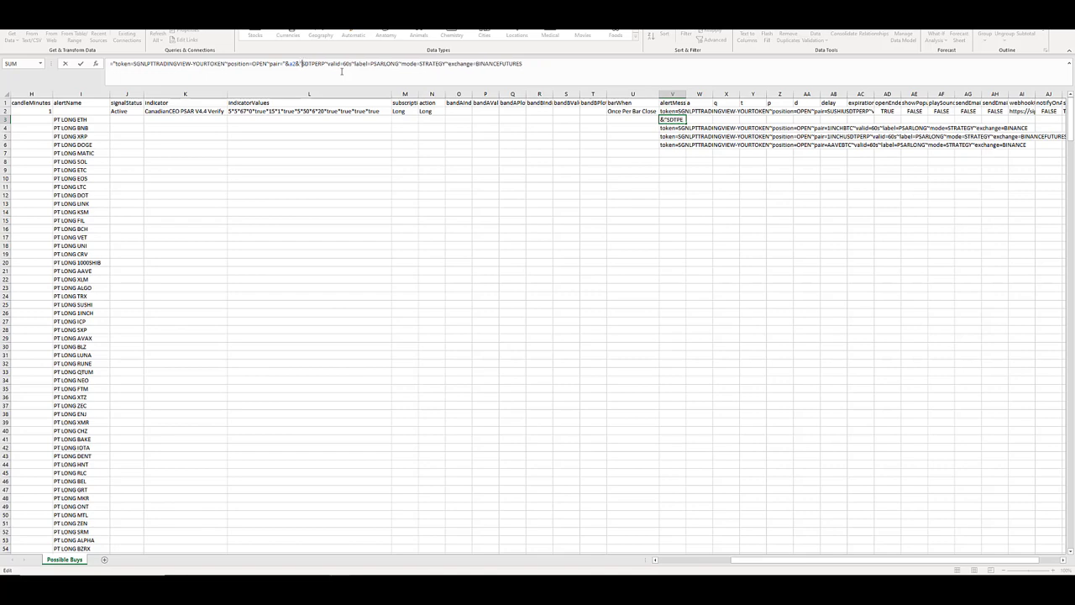
key(BackSpace)
text(USDT)
key(Delete)
key(Delete)
key(Delete)
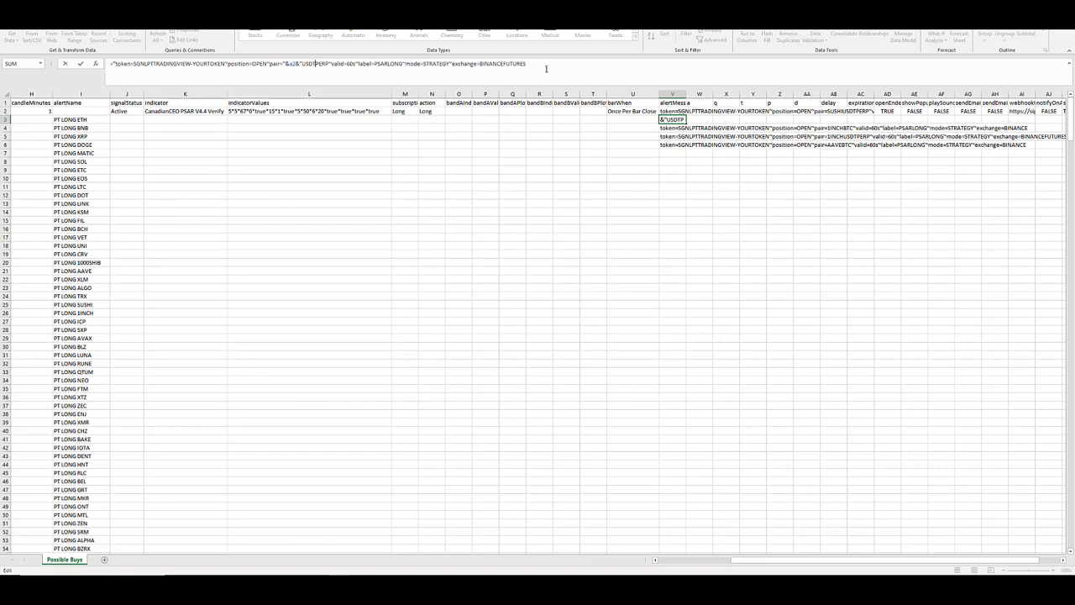
key(Return)
key(Return)
key(Return)
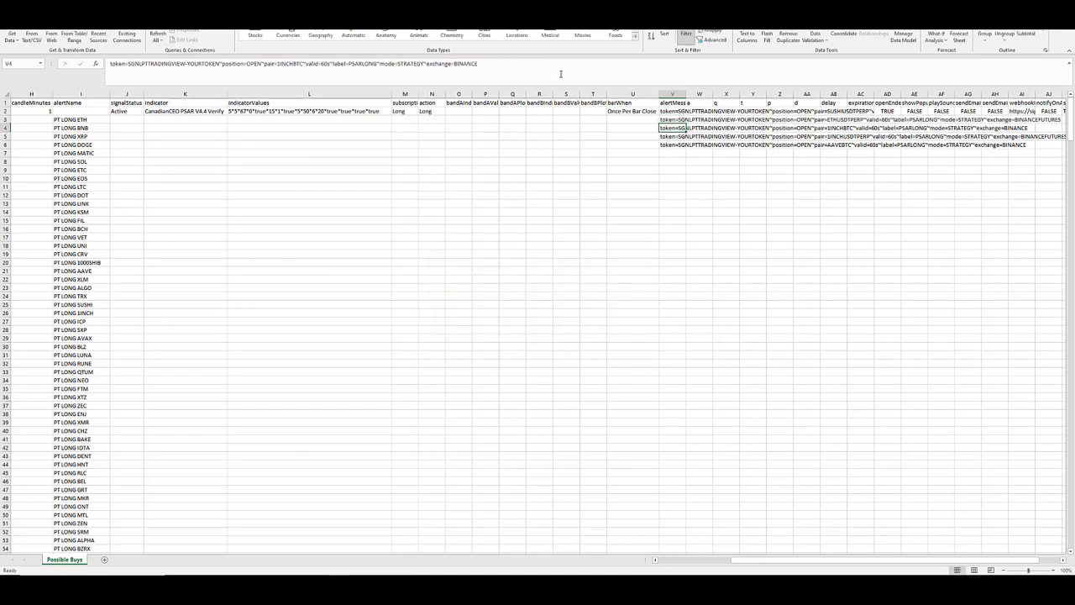
Clear the alert message of the DEFAULT row in V2.
click(672, 111)
key(Delete)
click(685, 119)
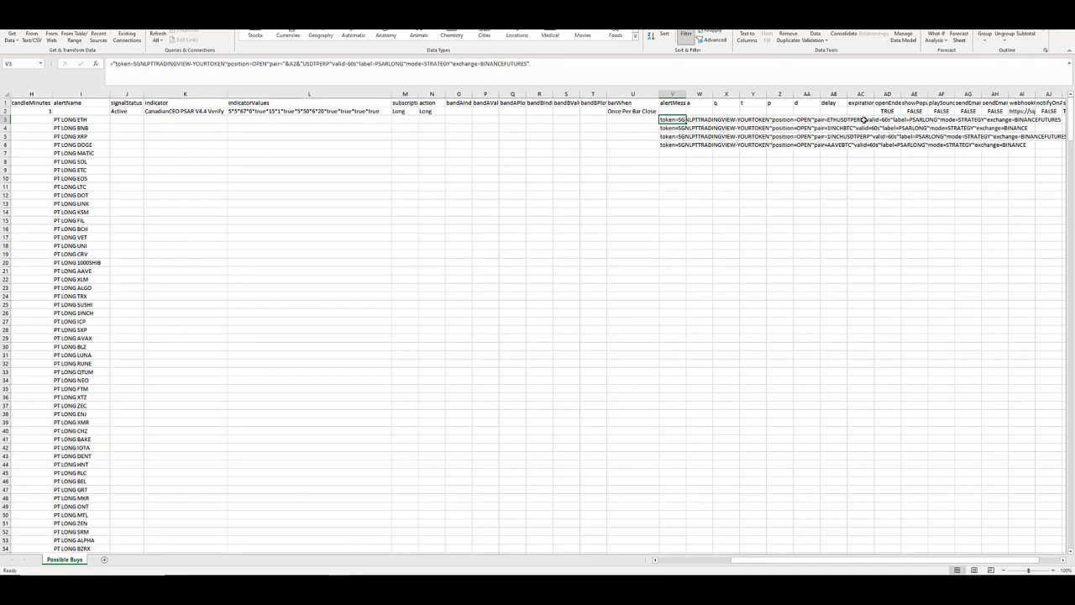
Compare the V3 message with the security in G3 and fill the V3 formula down to the last USDTPERP row, V96.
key(Left)
key(Left)
key(Left)
key(Left)
key(Left)
key(Left)
key(Left)
key(Left)
key(Left)
key(Left)
key(Left)
key(Left)
key(Left)
key(Left)
key(Left)
key(Left)
key(Left)
key(Left)
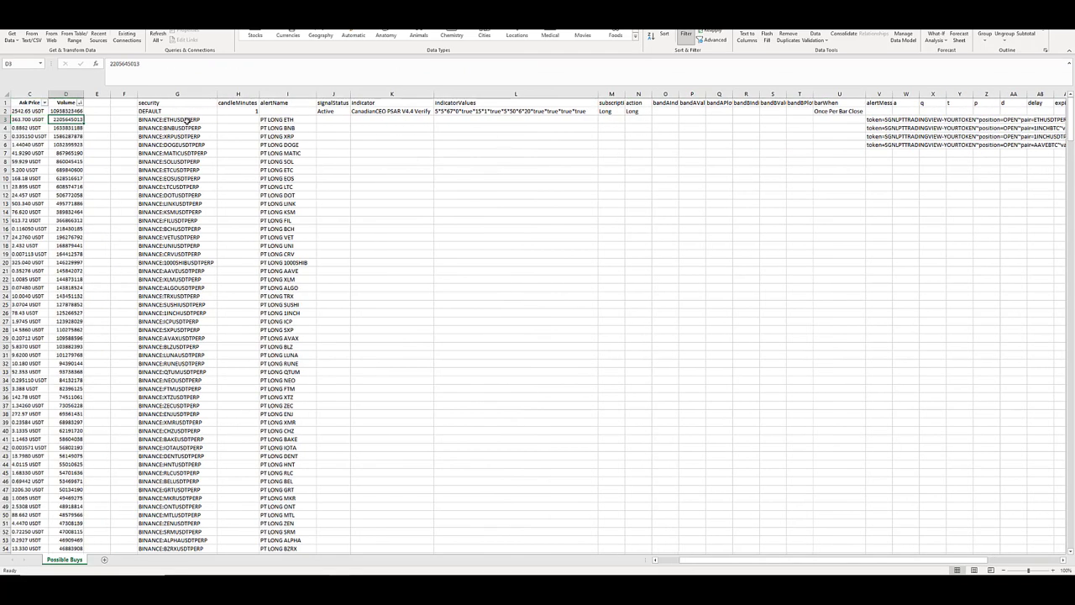
click(187, 120)
key(Right)
key(Right)
key(Right)
key(Right)
key(Right)
key(Right)
key(Right)
key(Right)
key(Right)
key(Right)
key(Right)
key(Right)
key(Right)
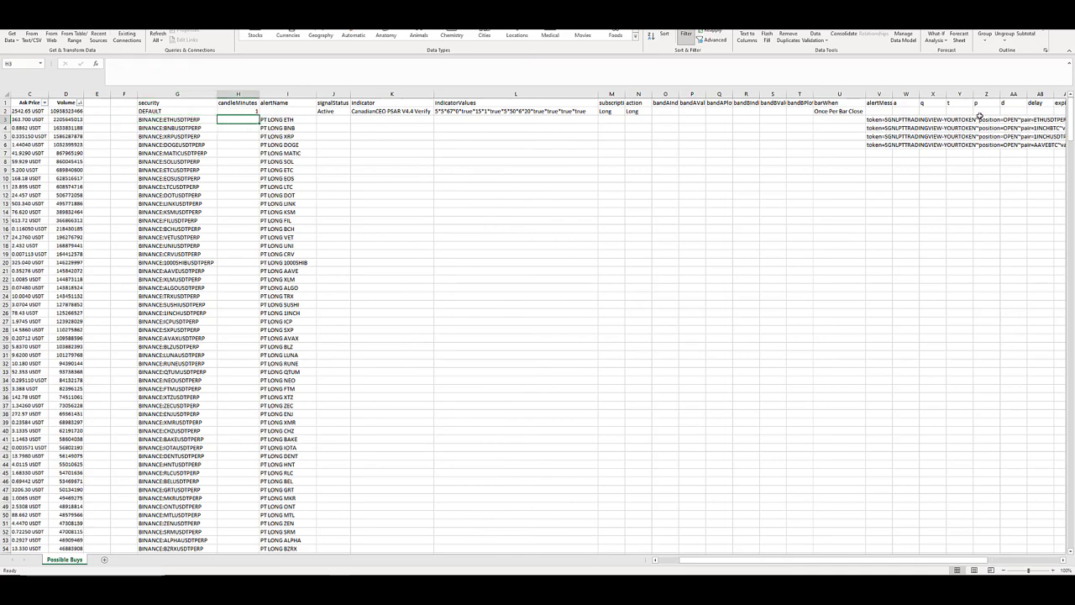
click(888, 120)
drag(894, 121, 877, 211)
click(887, 162)
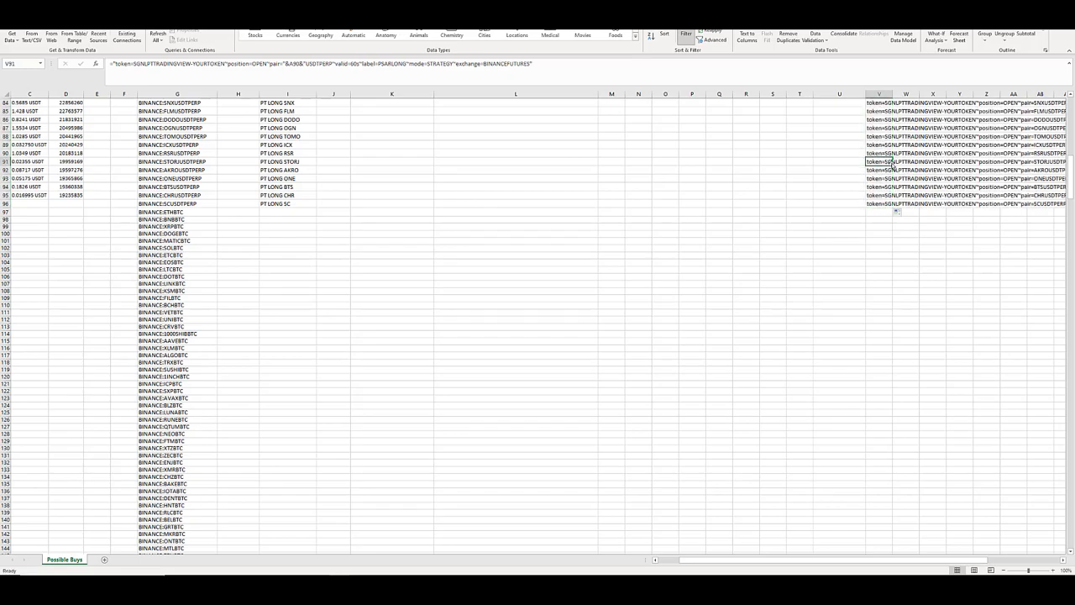
Widen the columns from openEnded to ignore (AD:AM) to fit their contents.
key(ctrl+Up)
key(Right)
key(Up)
key(Up)
key(Right)
key(Right)
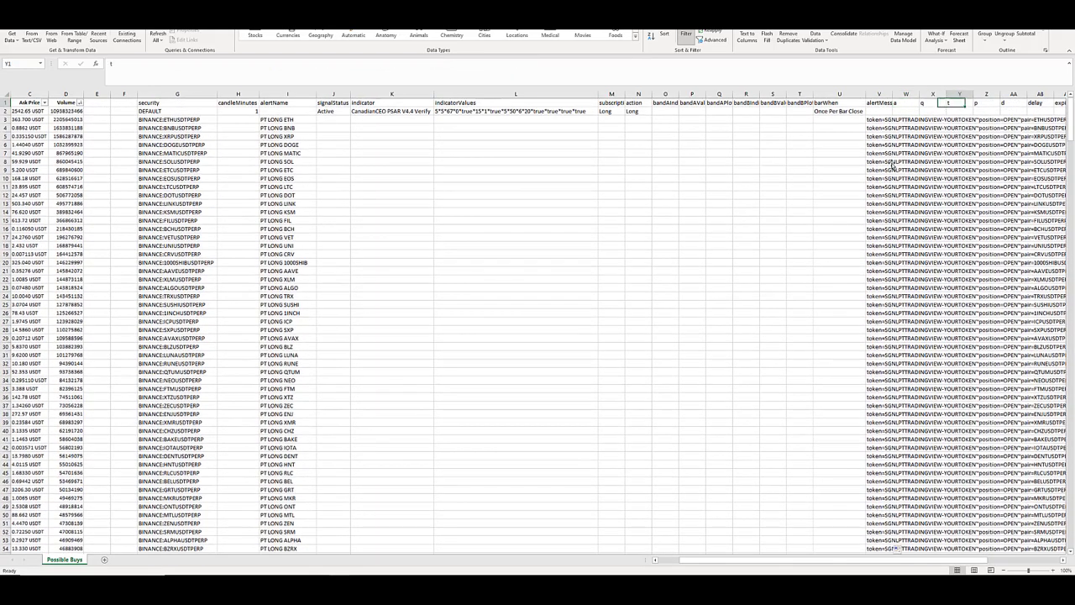
key(Right)
key(Right)
key(Right)
key(Right)
key(Right)
key(Right)
key(Right)
key(Right)
key(Right)
key(Right)
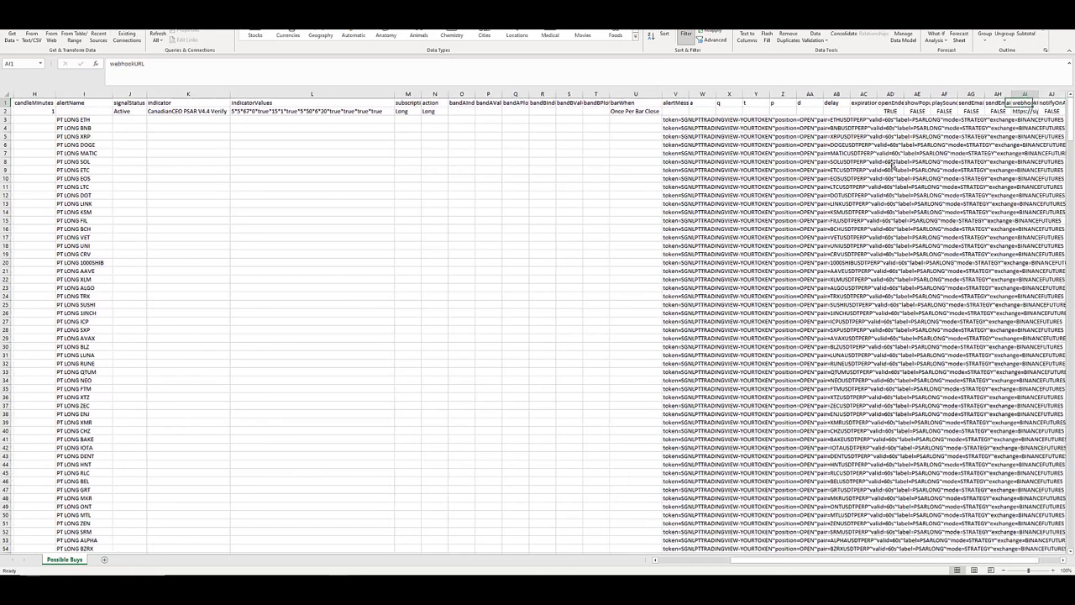
key(Right)
key(Right)
key(Right)
key(Right)
click(790, 96)
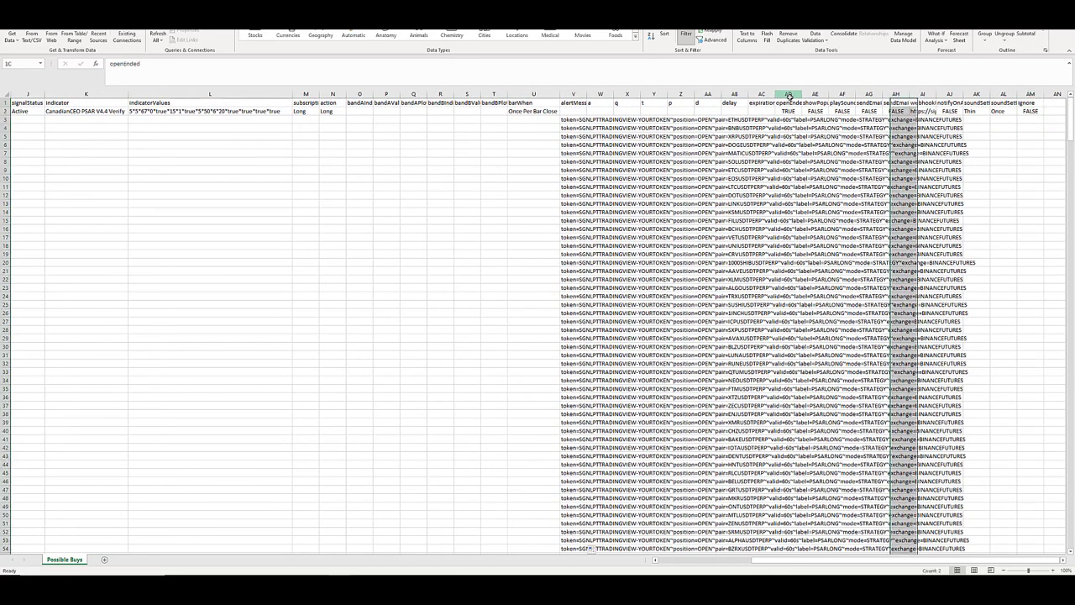
drag(789, 95, 1019, 95)
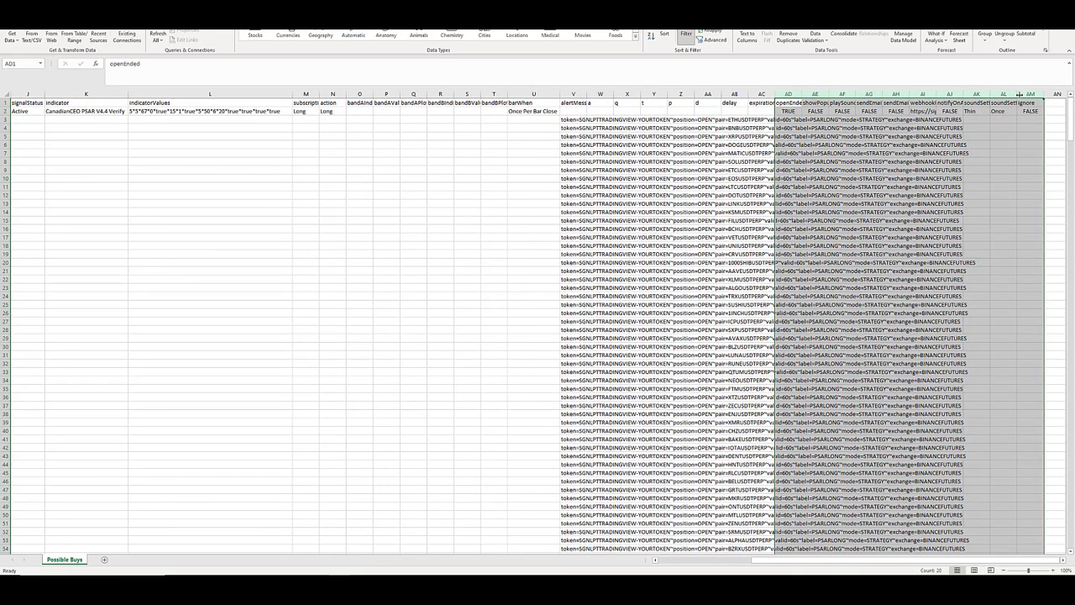
double_click(1019, 95)
Examine the DEFAULT row's popup, sound, email, webhook URL, app notification and sound settings in AD2:AL2.
click(788, 111)
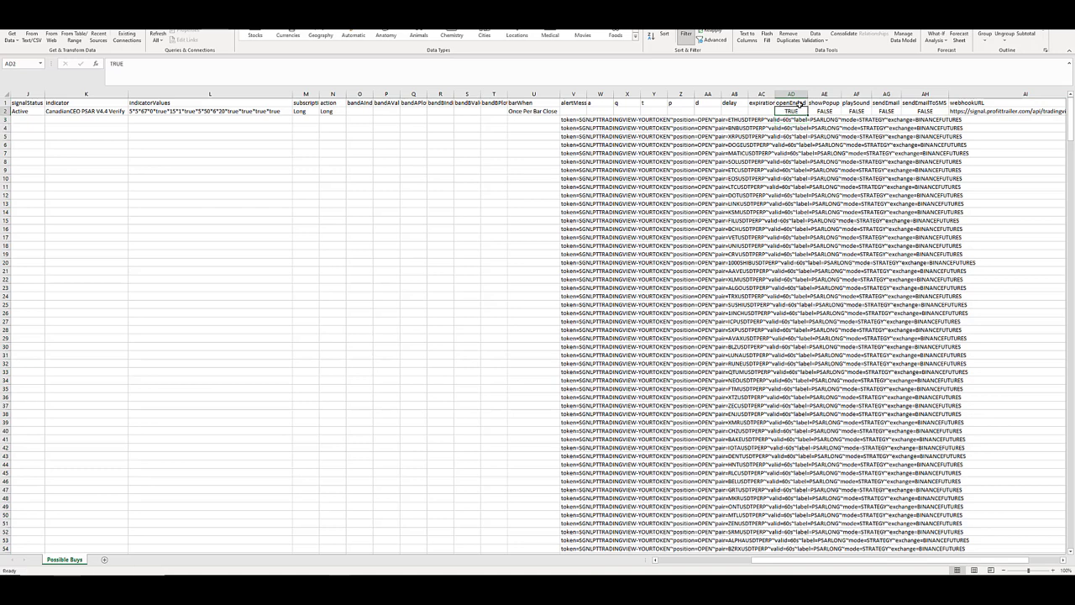
click(835, 112)
click(865, 114)
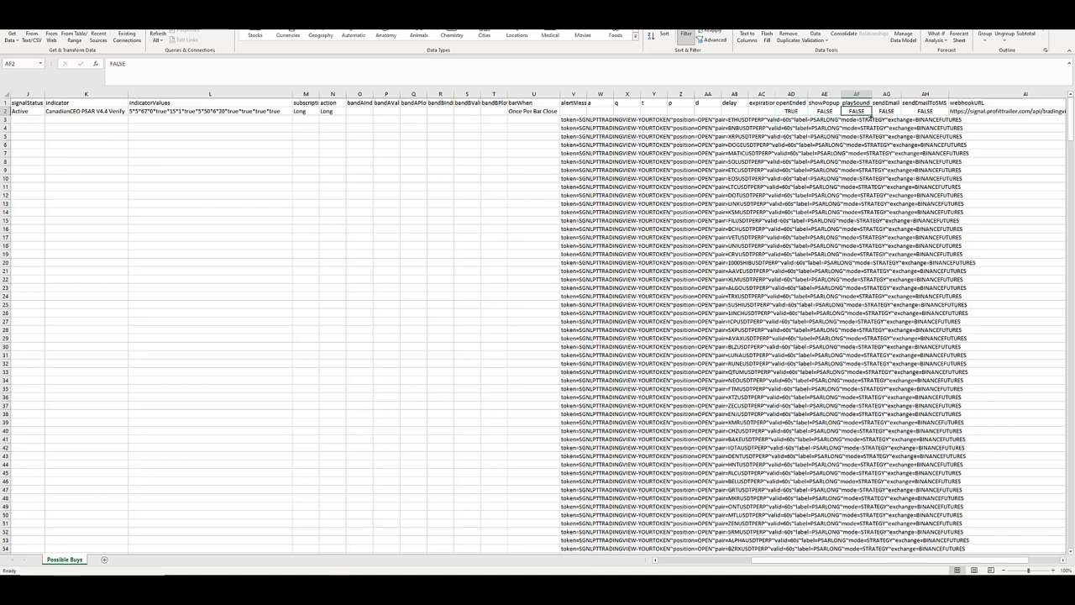
click(896, 113)
click(938, 111)
click(981, 111)
click(1003, 111)
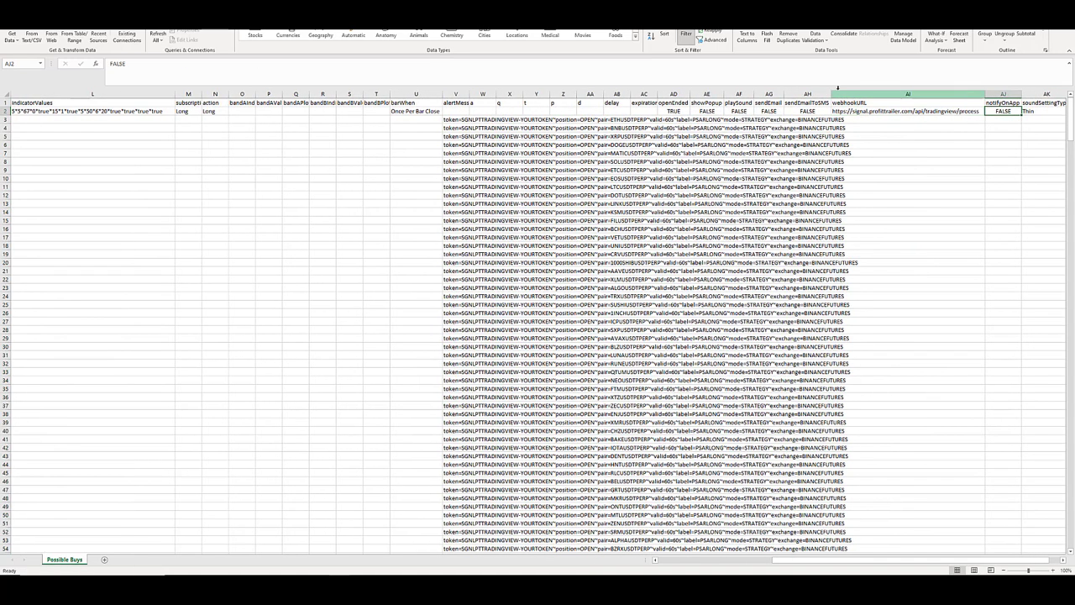
click(912, 111)
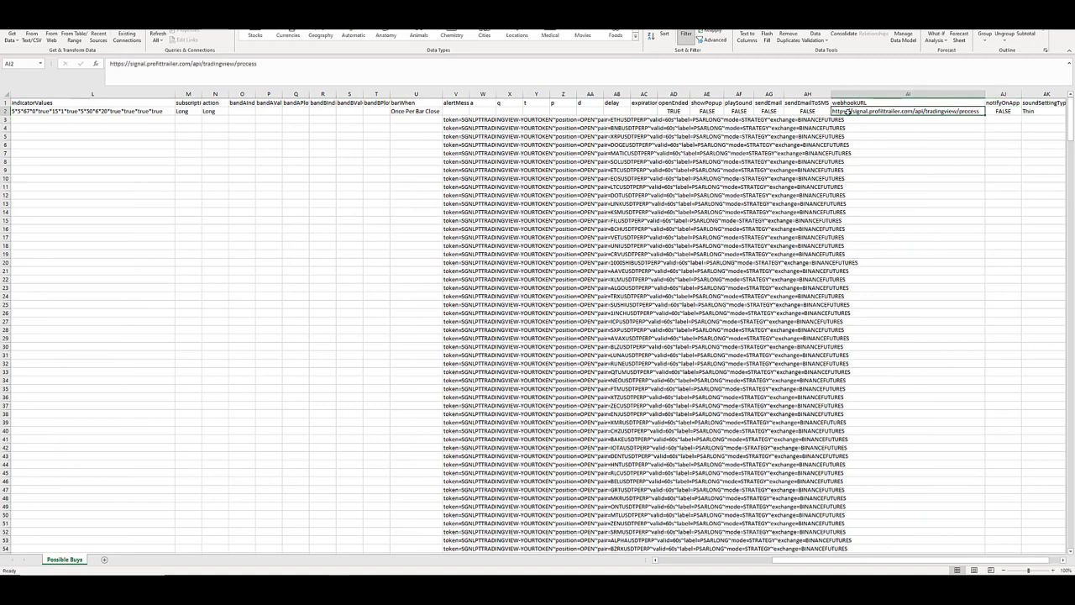
click(1014, 111)
click(1042, 111)
click(964, 110)
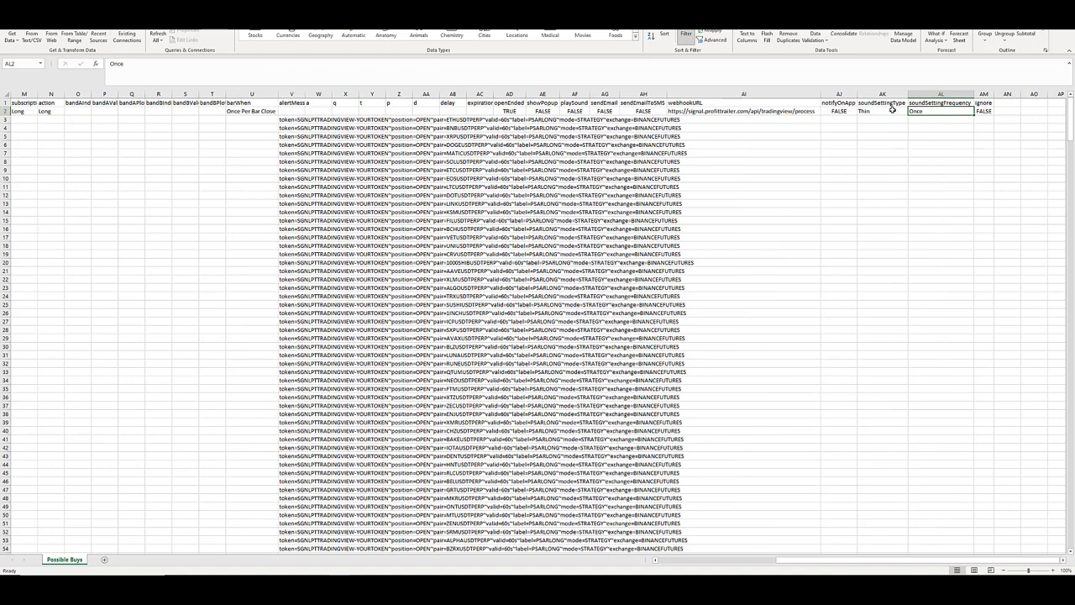
Copy the import table from the headers down to the last USDTPERP row (G1:AM96) and switch to the quickAlertExport workbook.
click(982, 101)
mouse_move(982, 101)
mouse_down()
mouse_move(10, 126)
mouse_move(78, 156)
mouse_move(81, 118)
mouse_move(104, 568)
mouse_move(100, 407)
mouse_up()
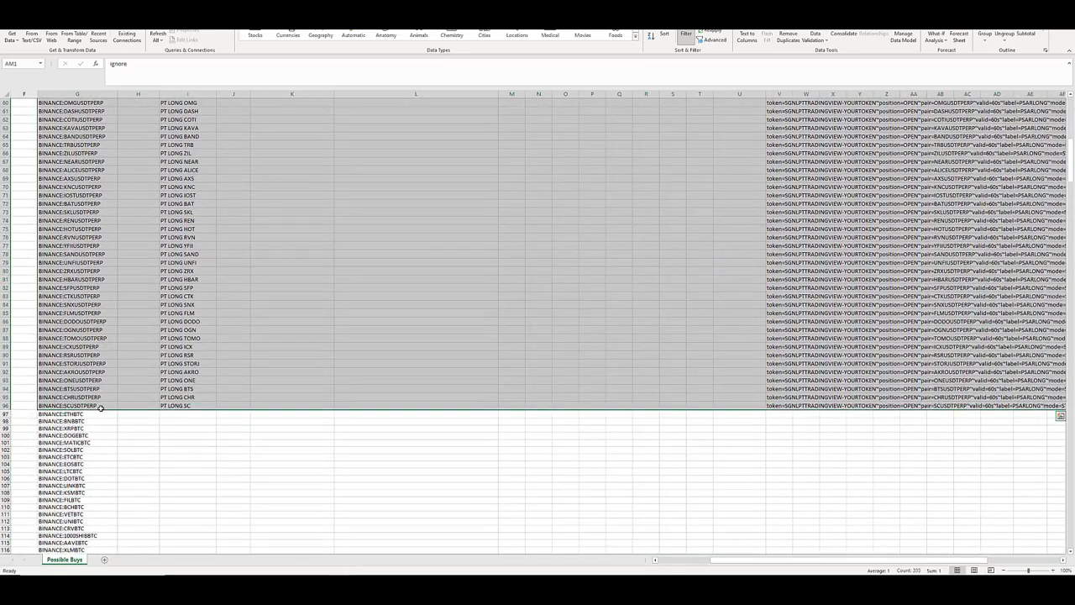
key(ctrl+c)
key(ctrl+Tab)
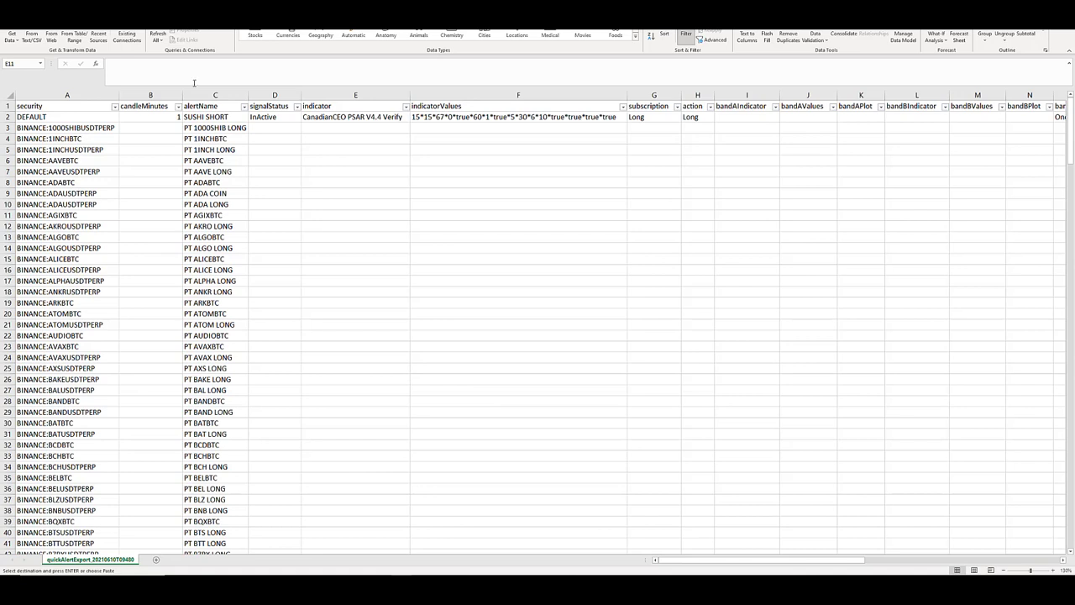
Clear all existing data from the quickAlertExport sheet, starting at A1.
click(46, 107)
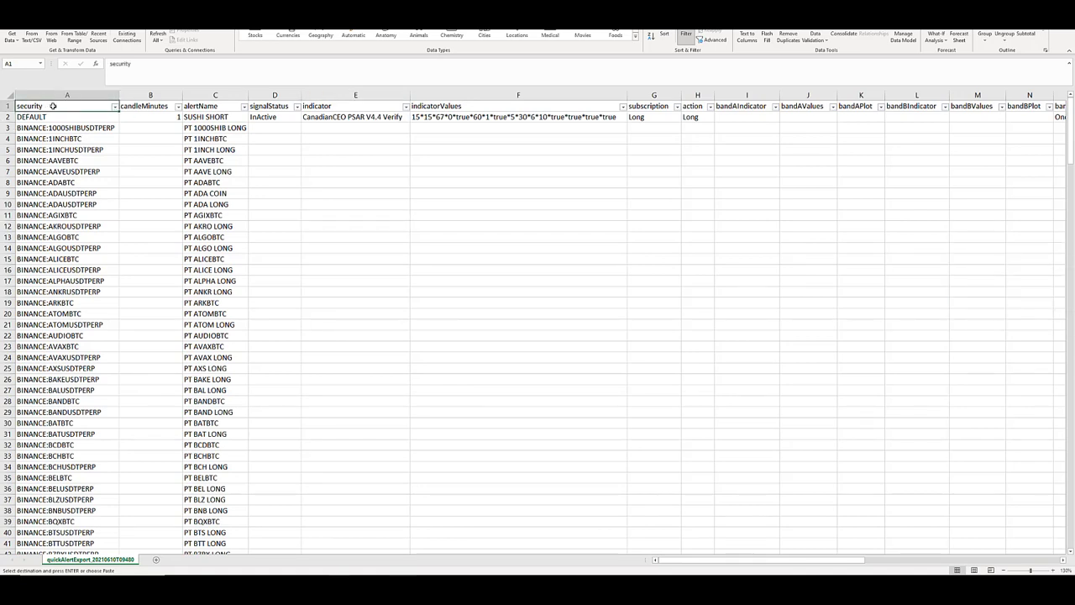
key(Escape)
key(ctrl+shift+End)
key(Delete)
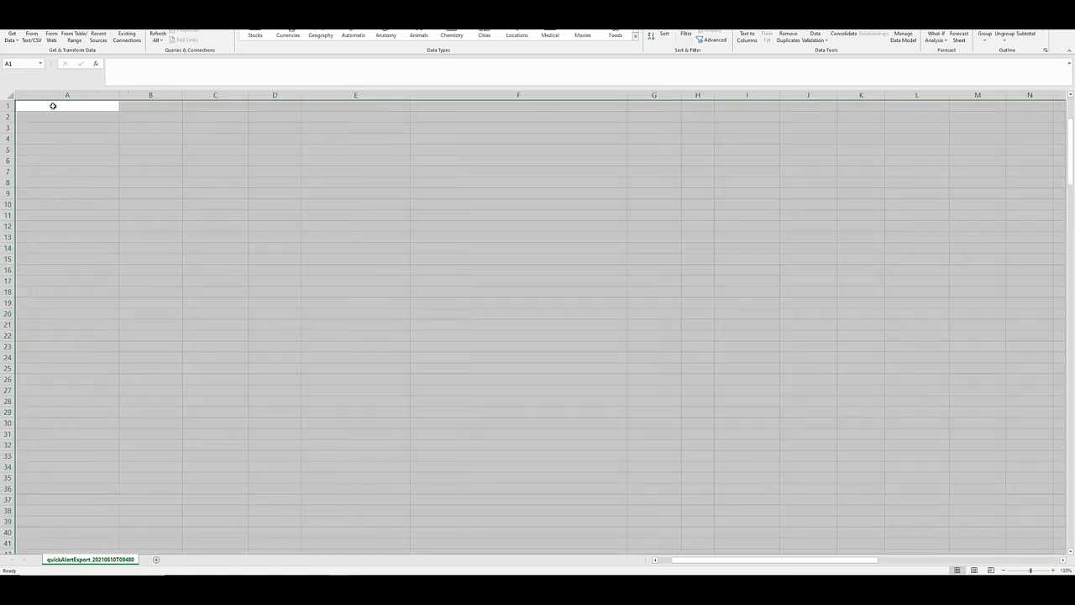
click(53, 106)
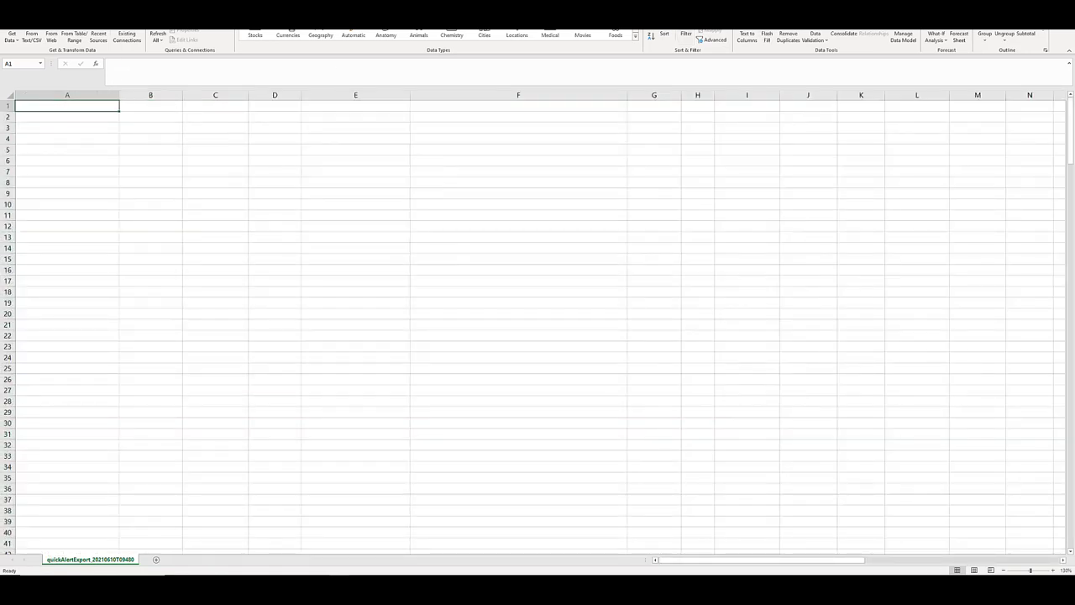
Copy the prepared import table again and paste it as values only at A1 of the quickAlertExport sheet.
key(ctrl+c)
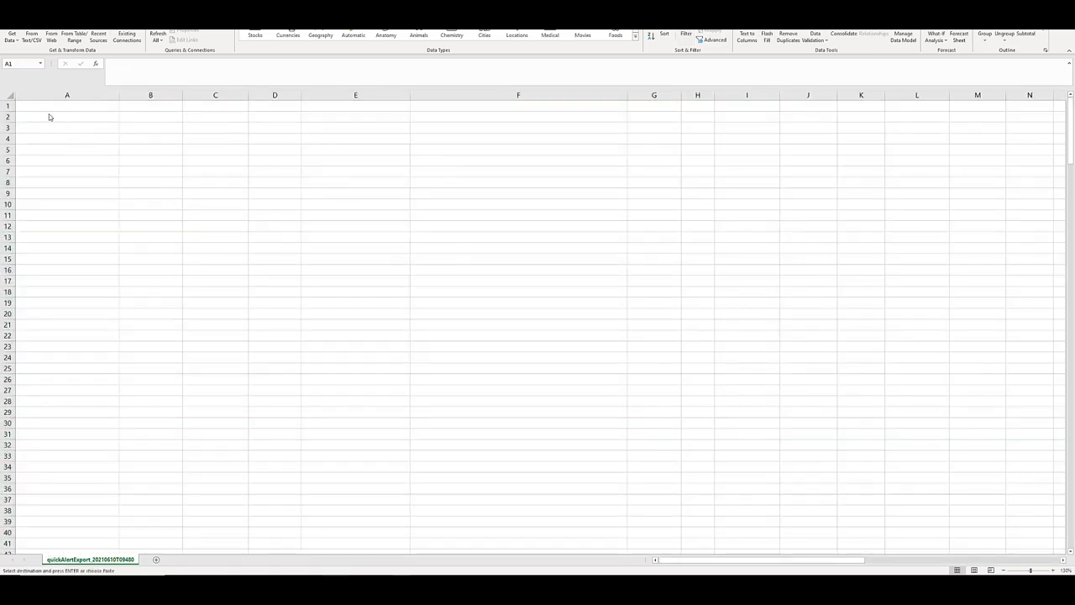
key(ctrl+v)
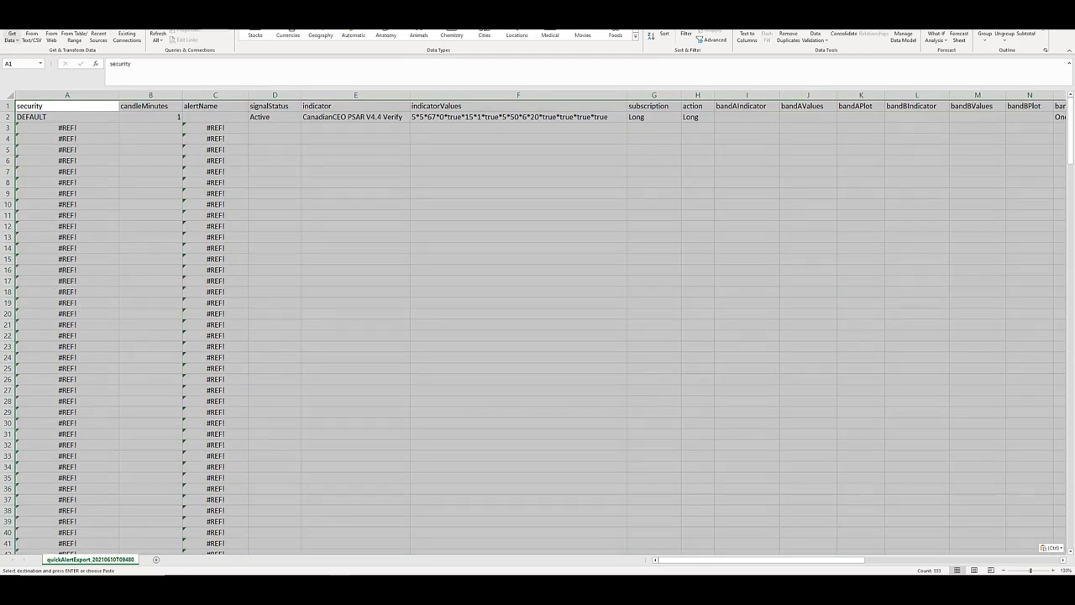
click(12, 12)
click(12, 12)
click(31, 11)
click(12, 40)
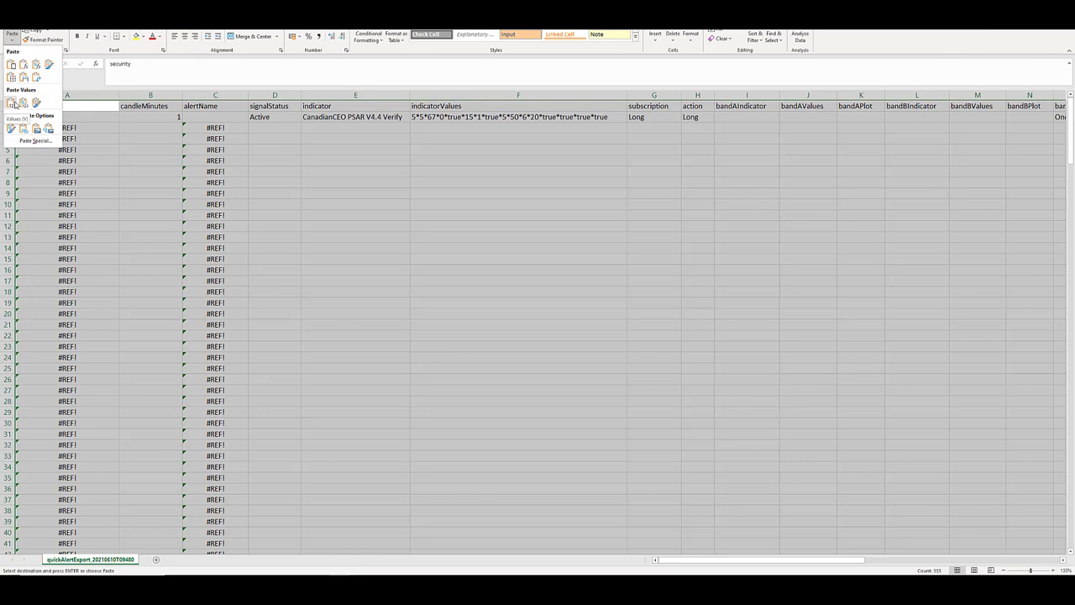
click(11, 102)
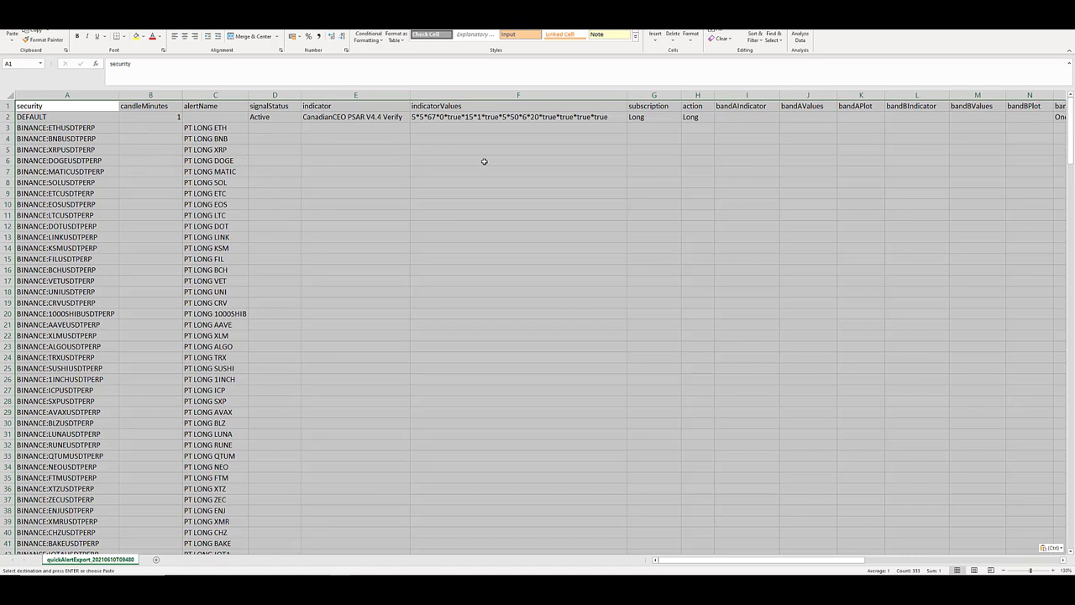
Check the pasted security and alertName rows in the quickAlertExport sheet and end copy mode.
click(543, 152)
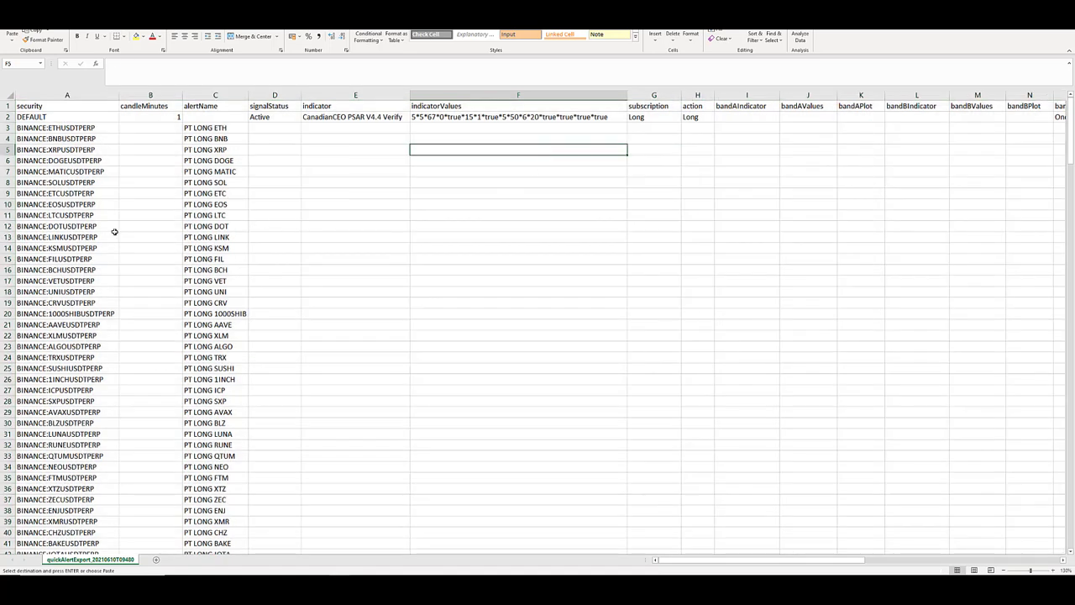
scroll(115, 230, down, 20)
scroll(156, 210, up, 20)
key(Escape)
Switch to the TradingView chart in the browser and reload the page.
key(alt+Tab)
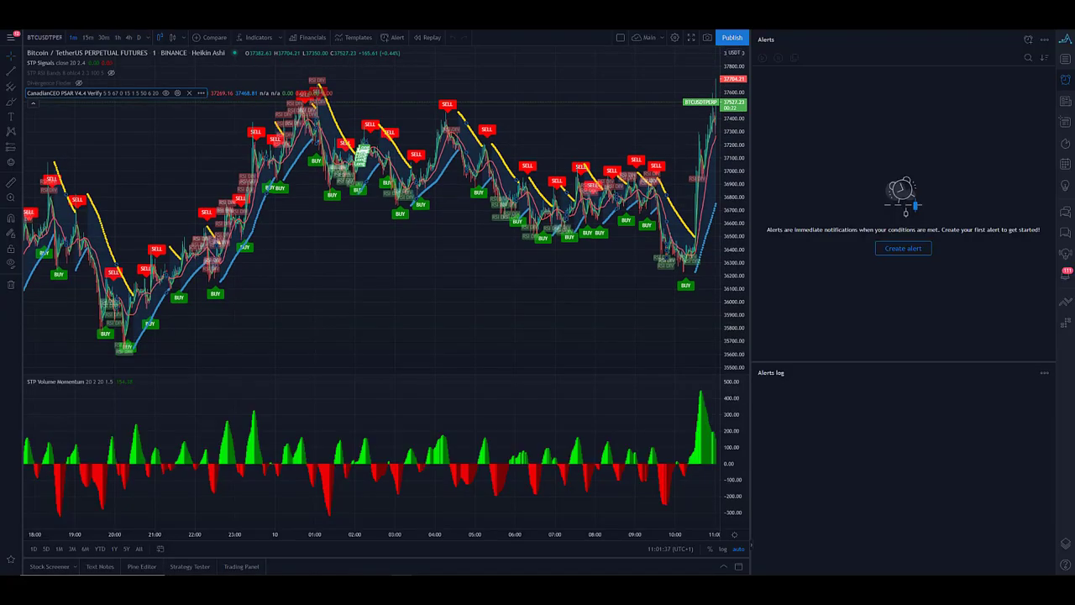
key(F5)
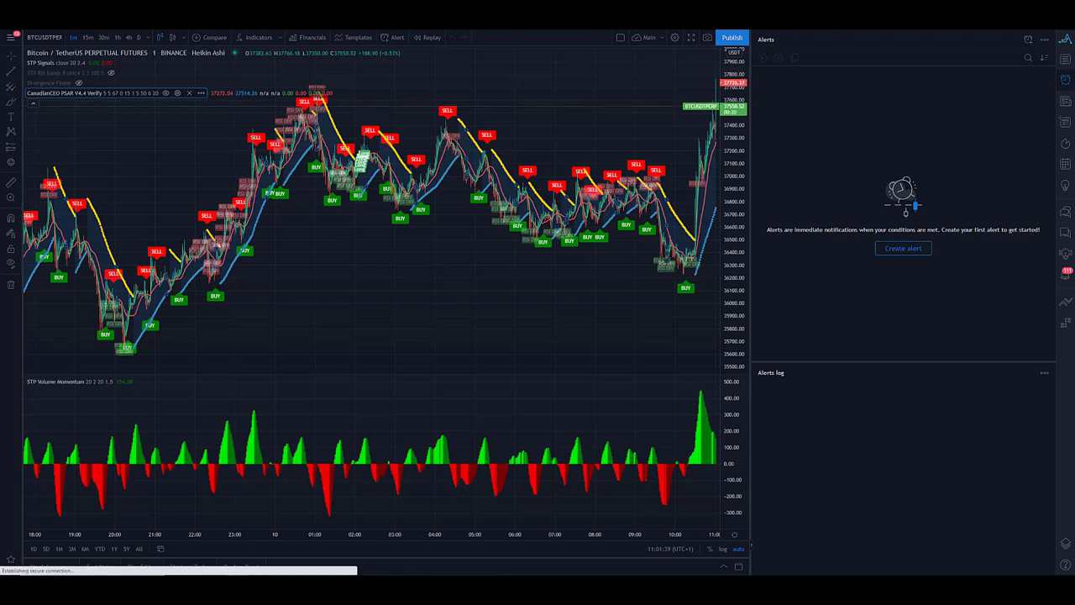